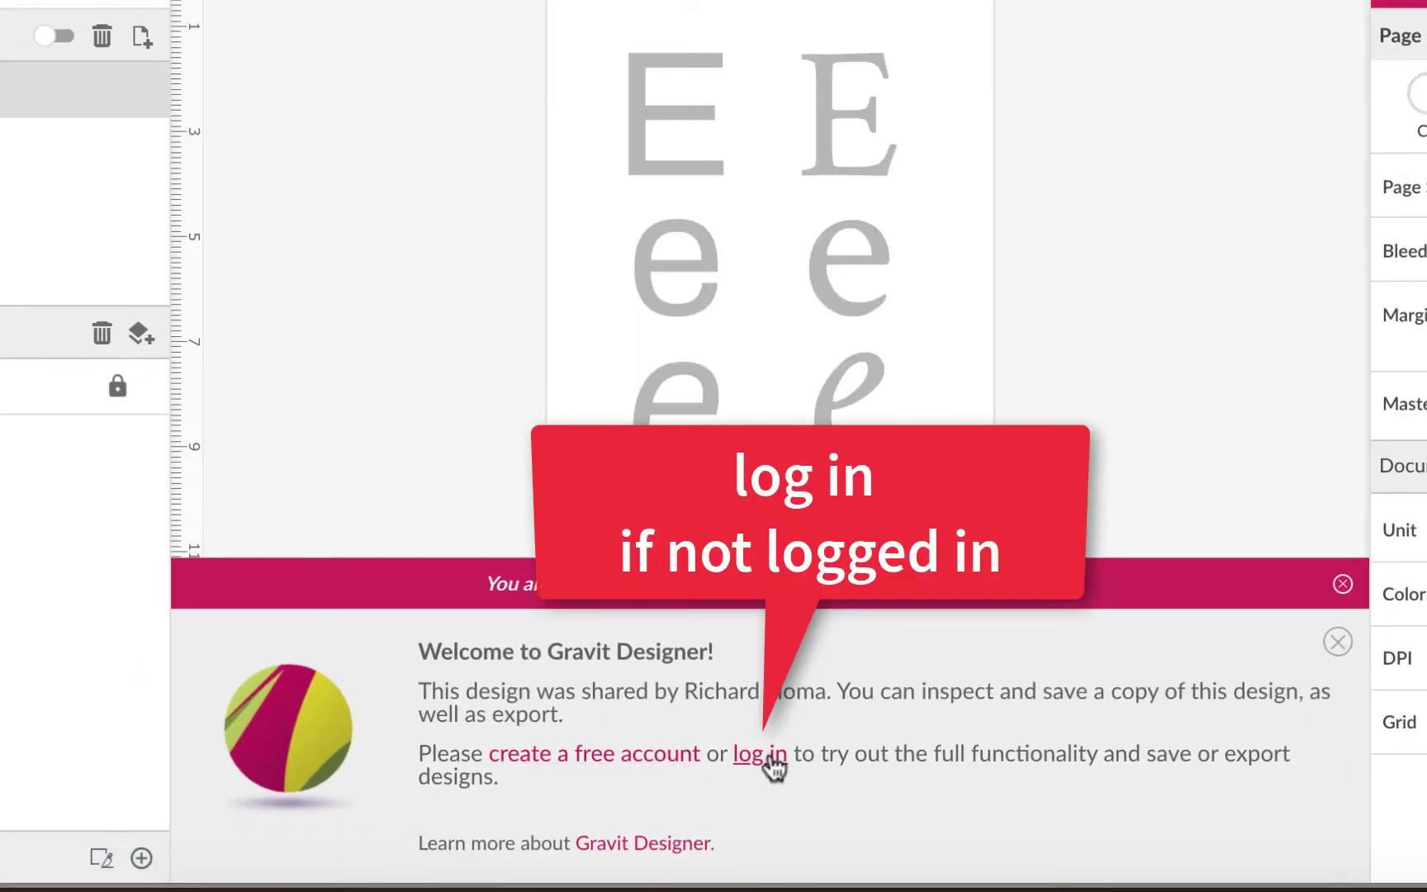
- Log in to the design account and dismiss the shared-design message and the release notice
left_click(771, 752)
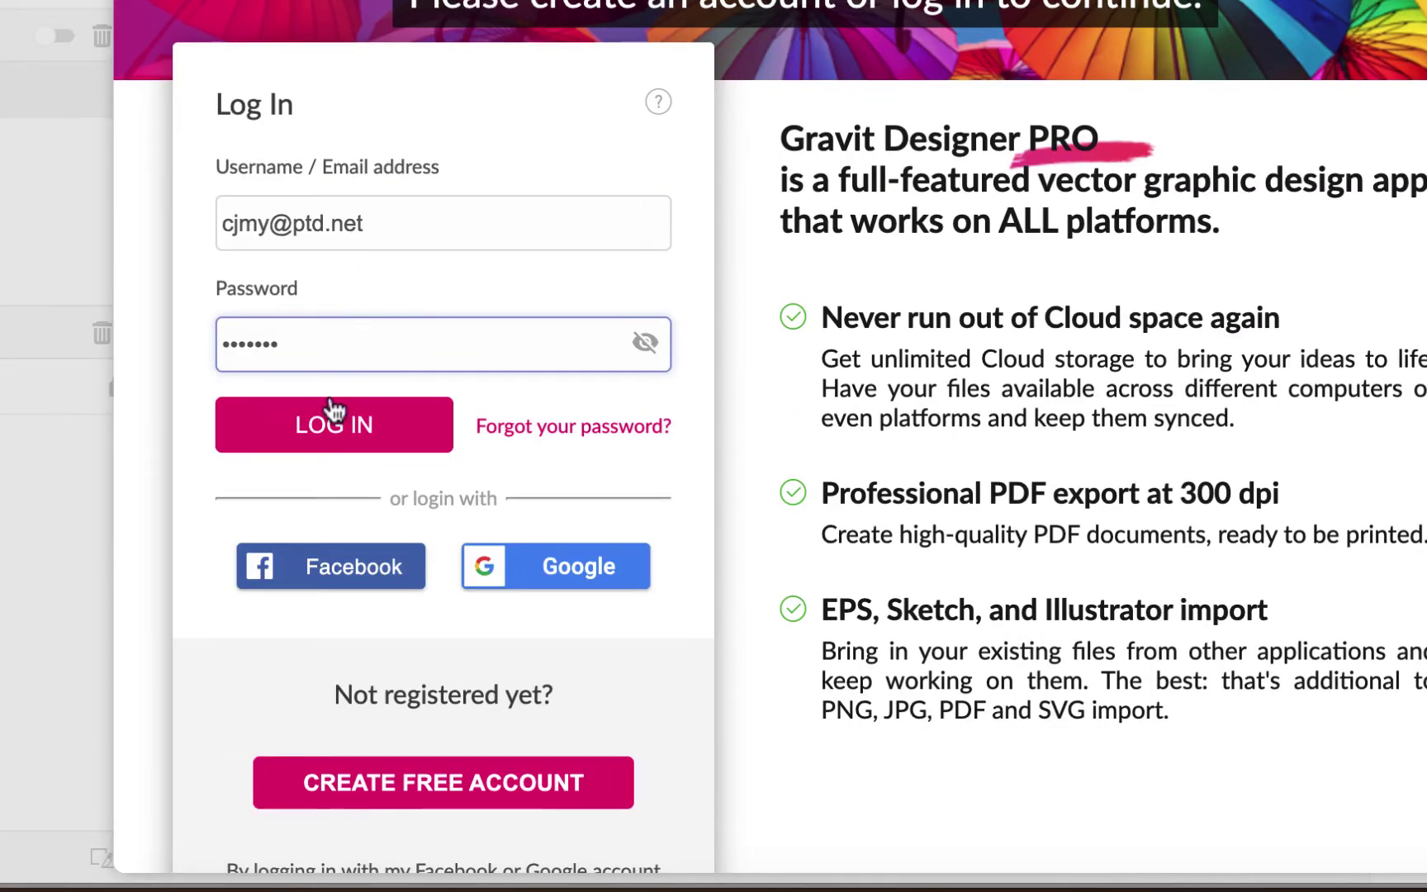
left_click(334, 411)
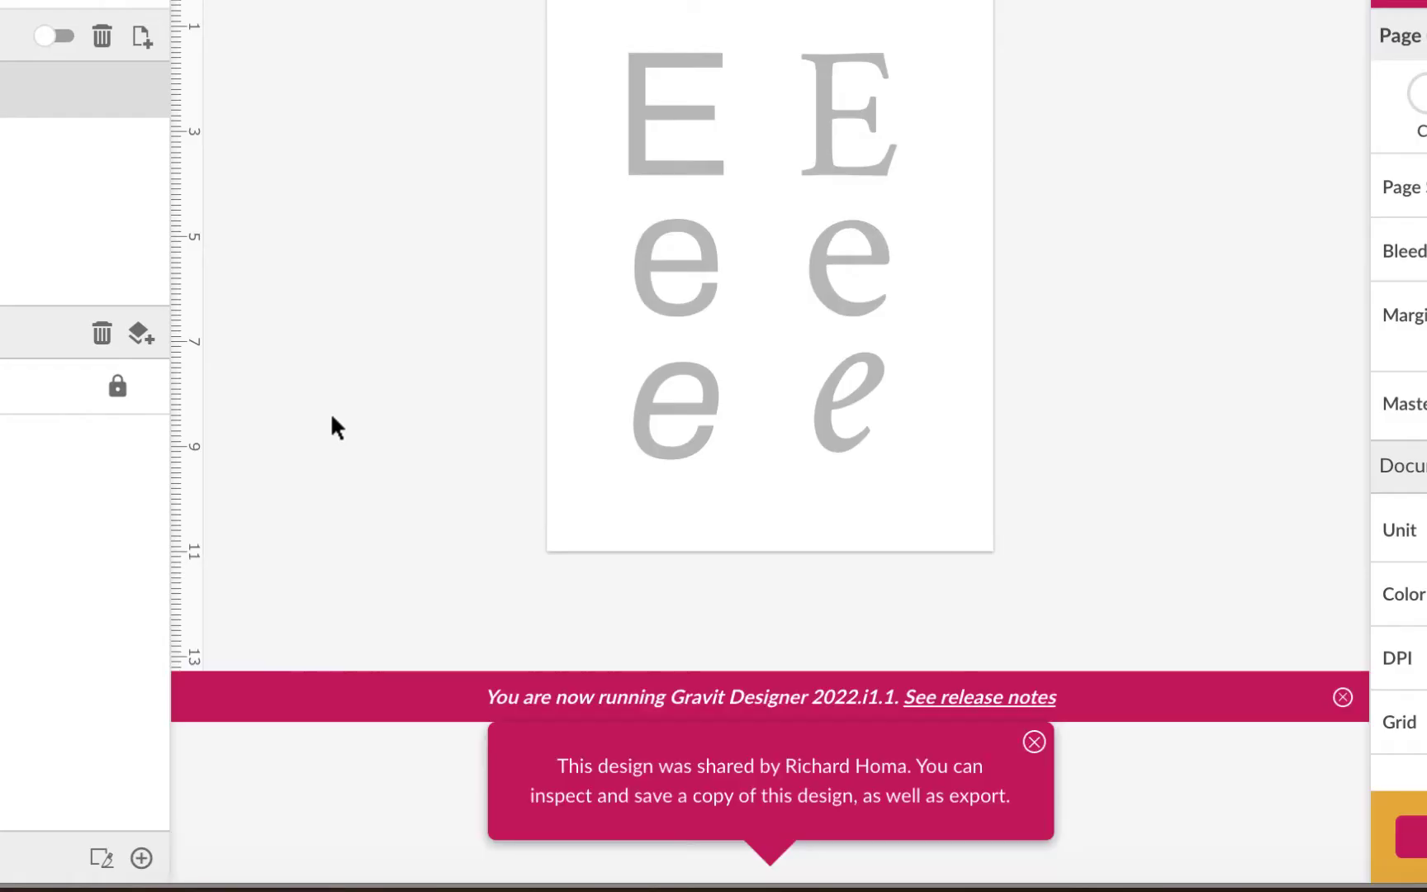
left_click(1035, 744)
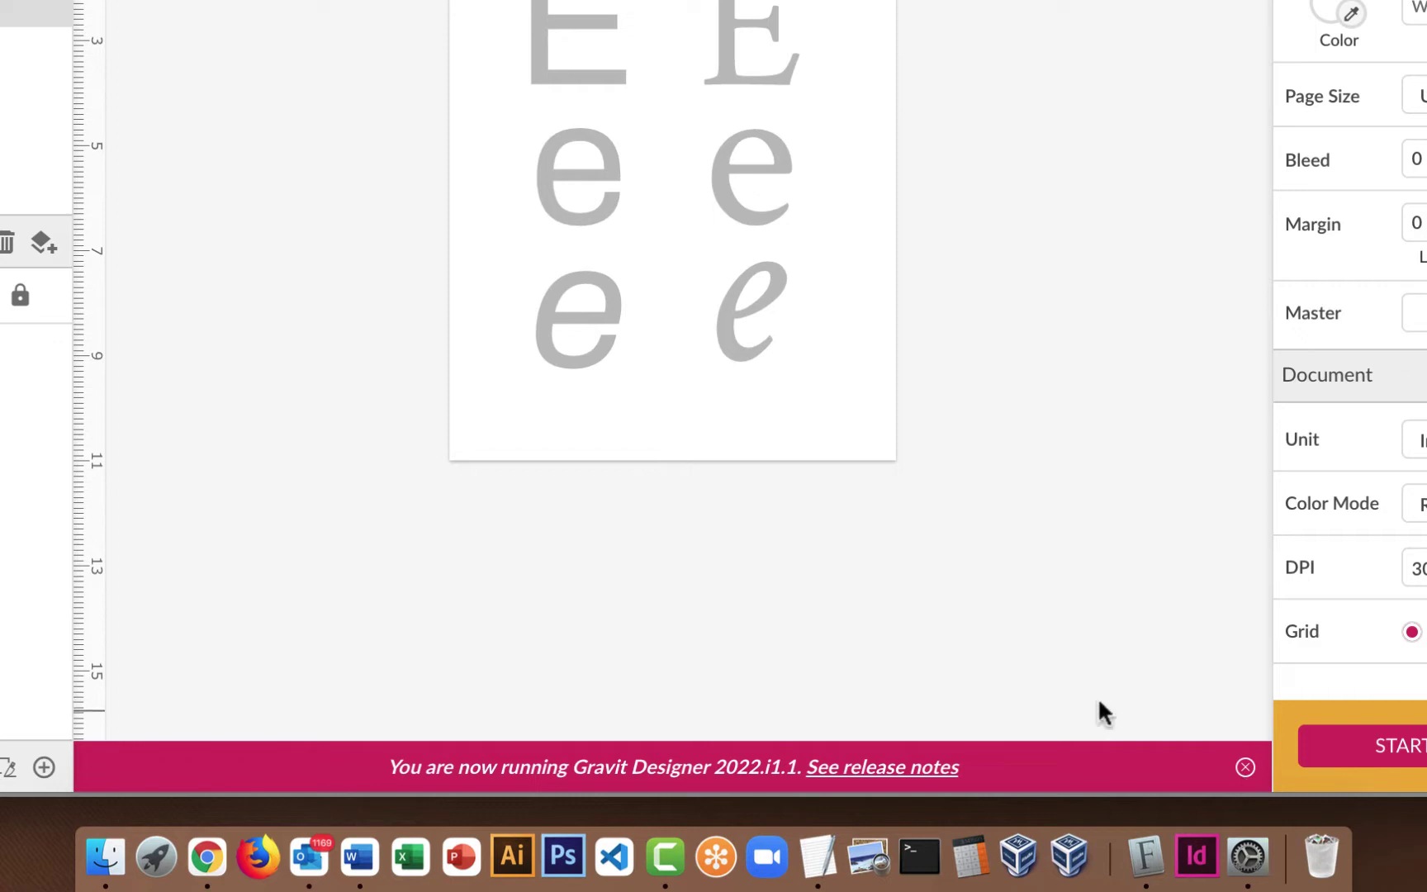
left_click(1245, 768)
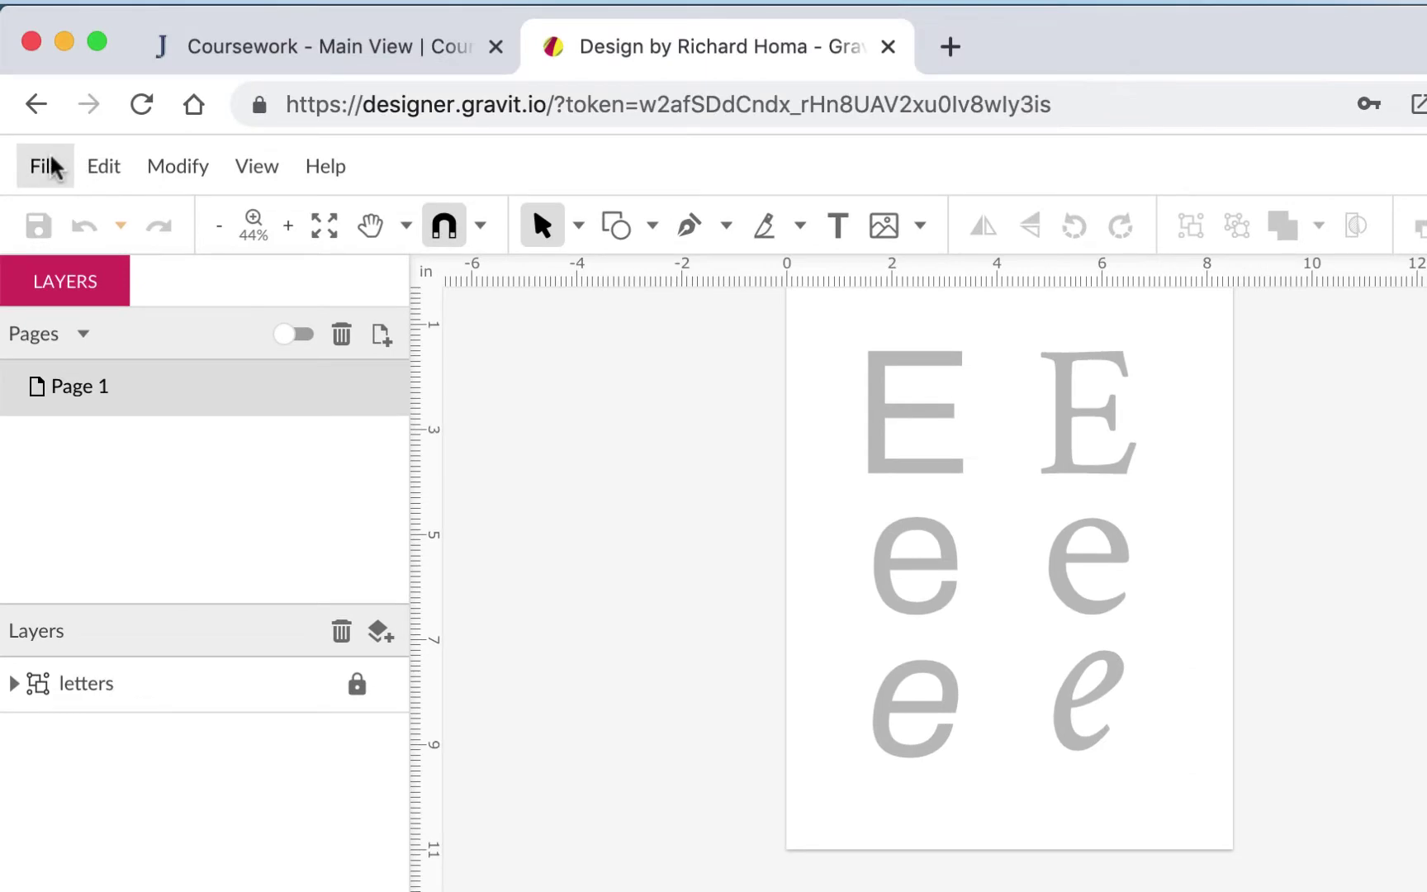
- Start saving the design to the cloud and create a folder named GRD132SP22 under My Cloud
left_click(49, 168)
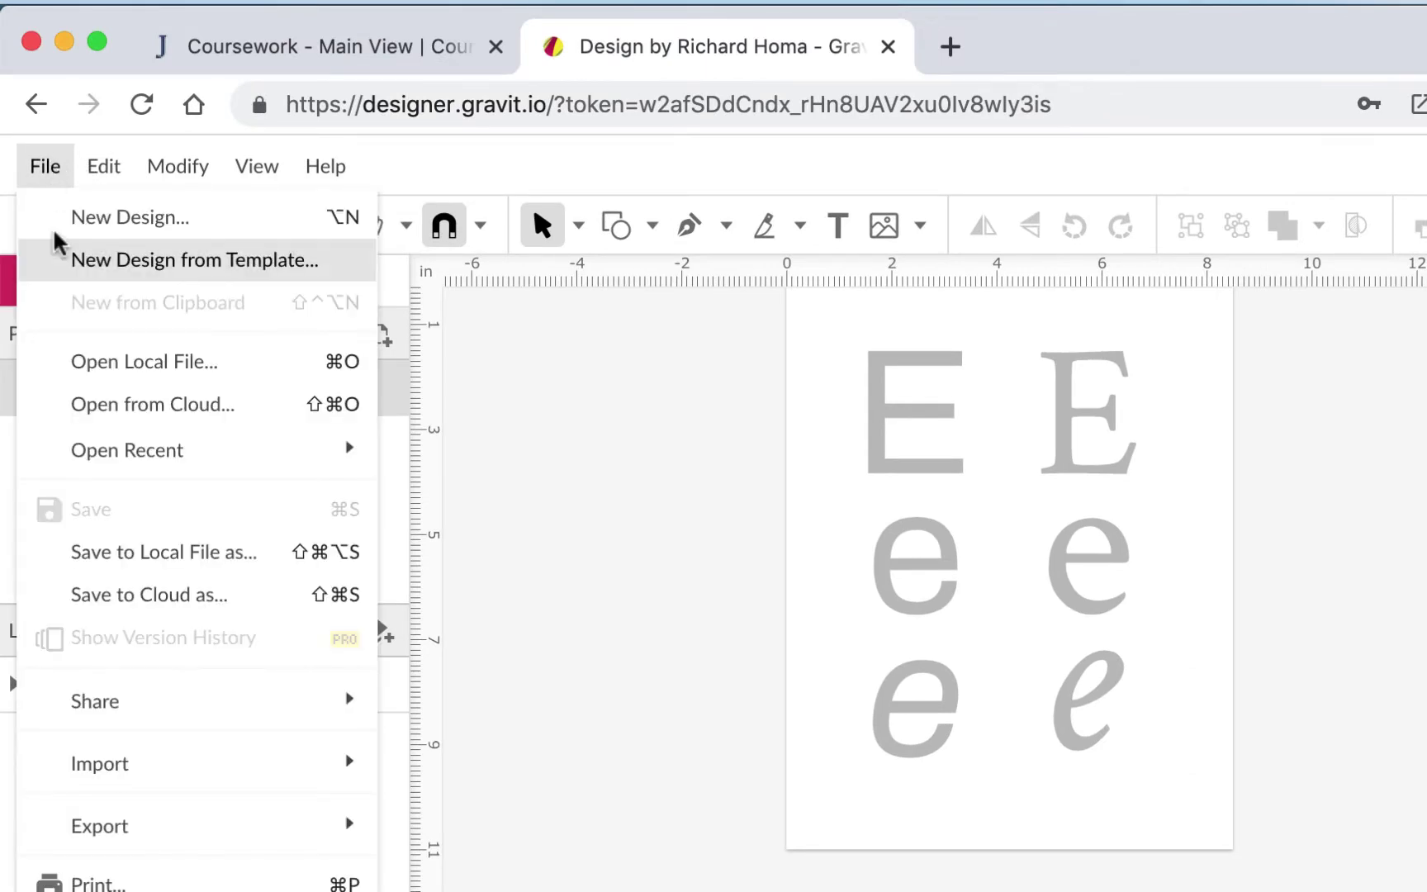
left_click(144, 596)
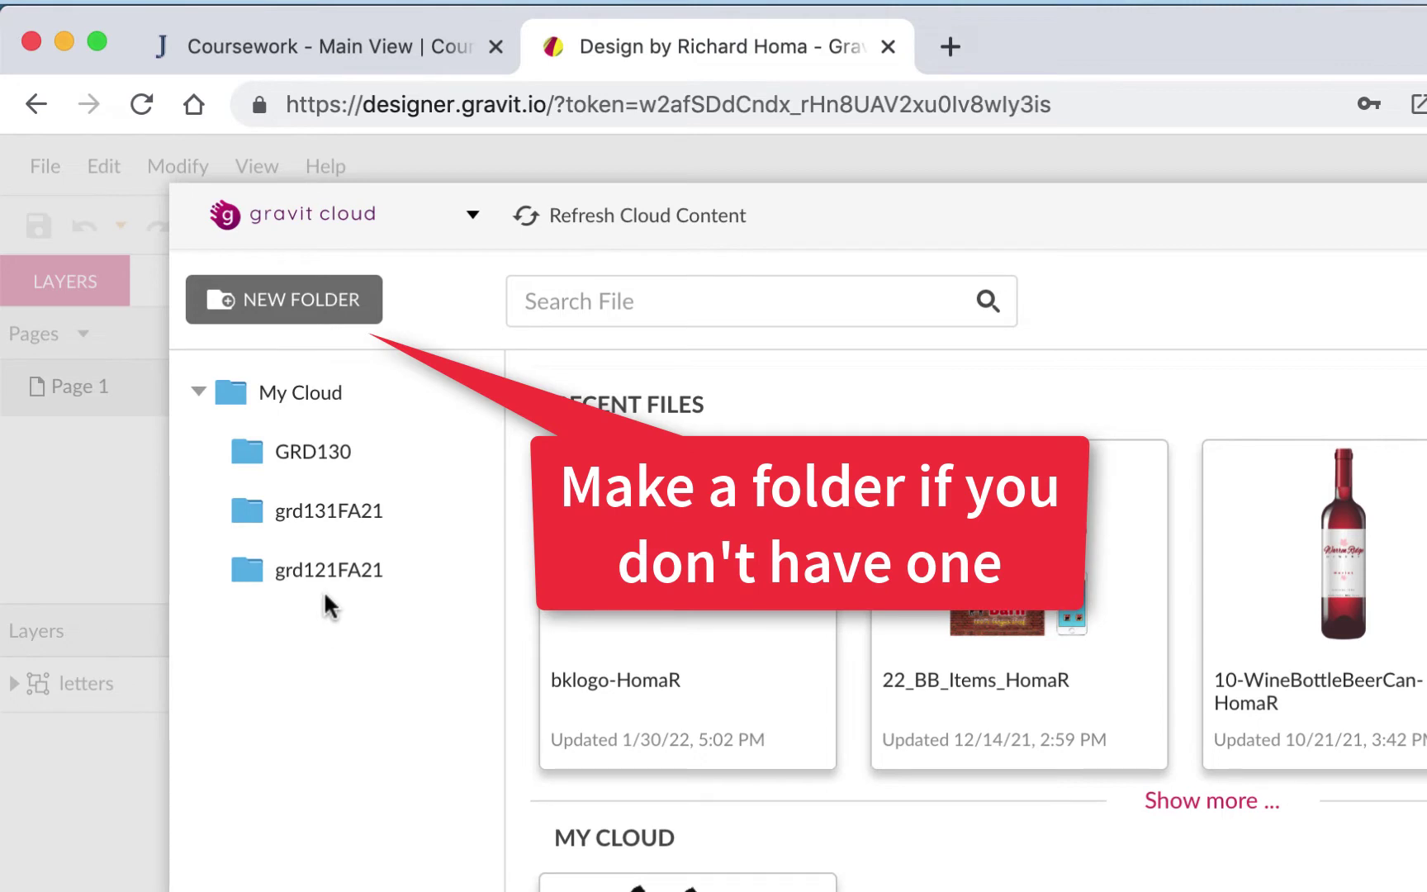
left_click(342, 307)
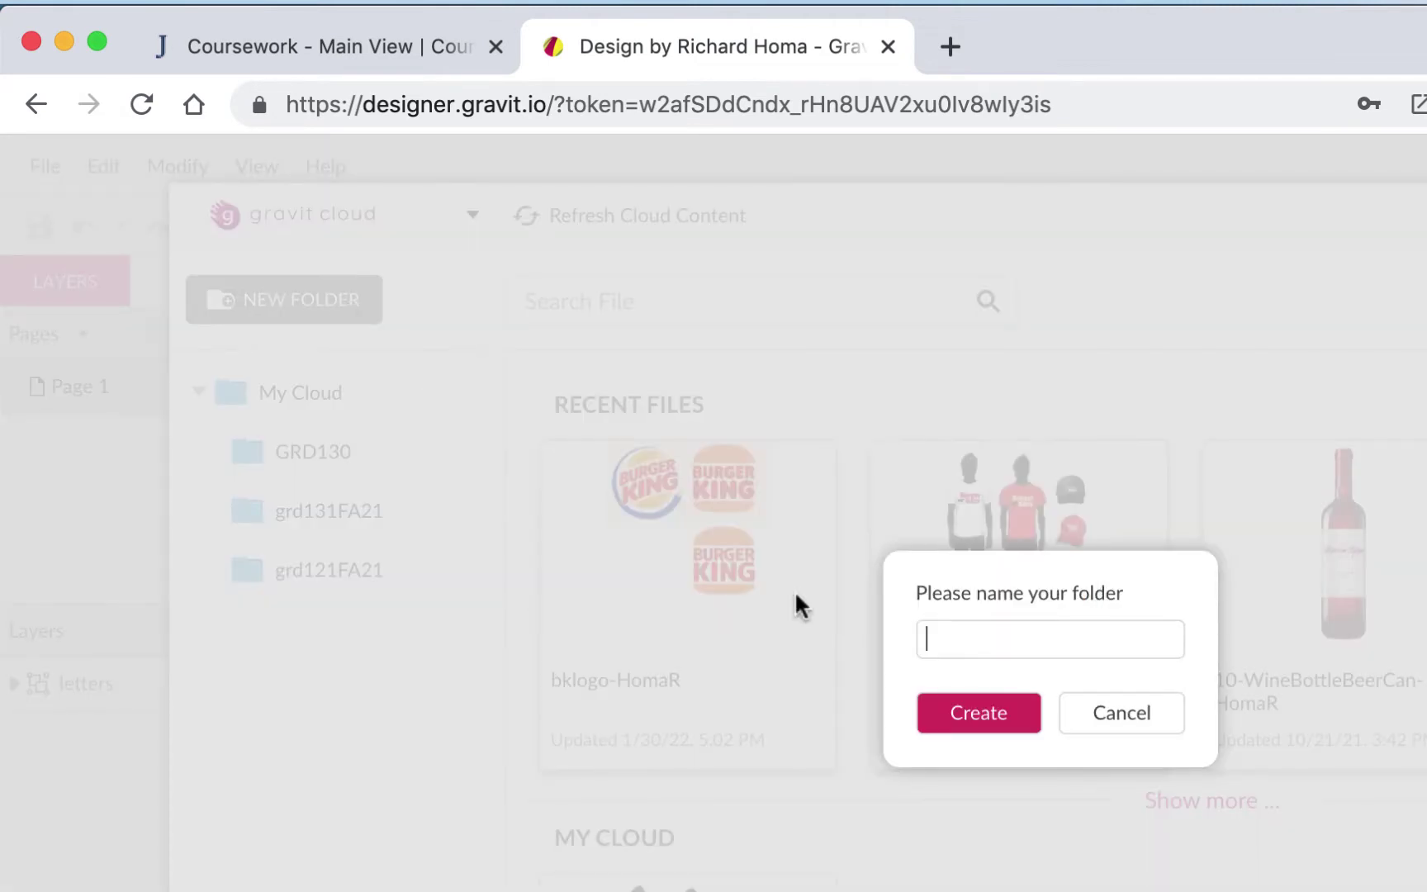
type("GRD132")
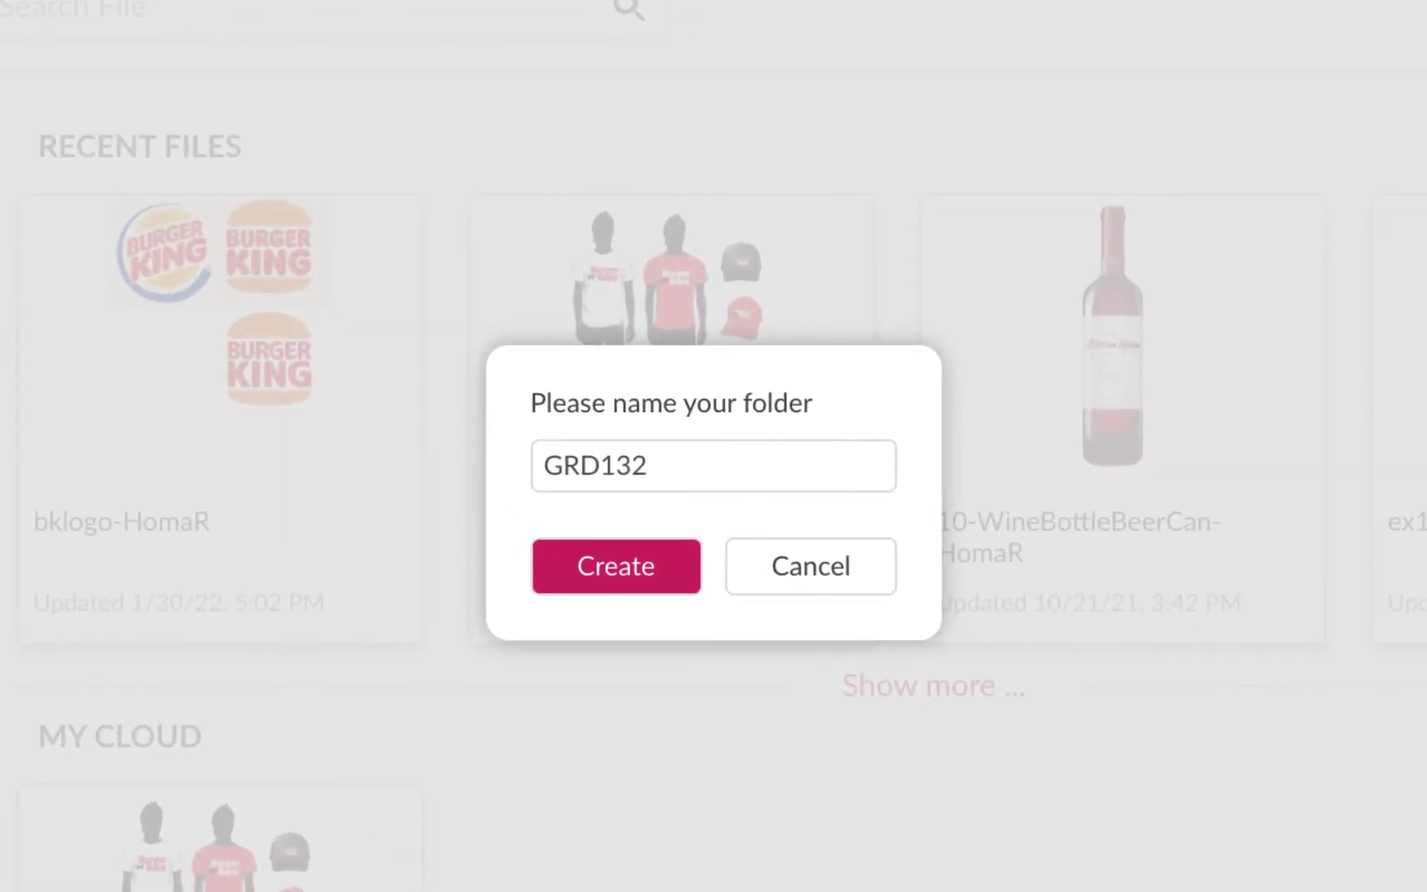
type("SP22")
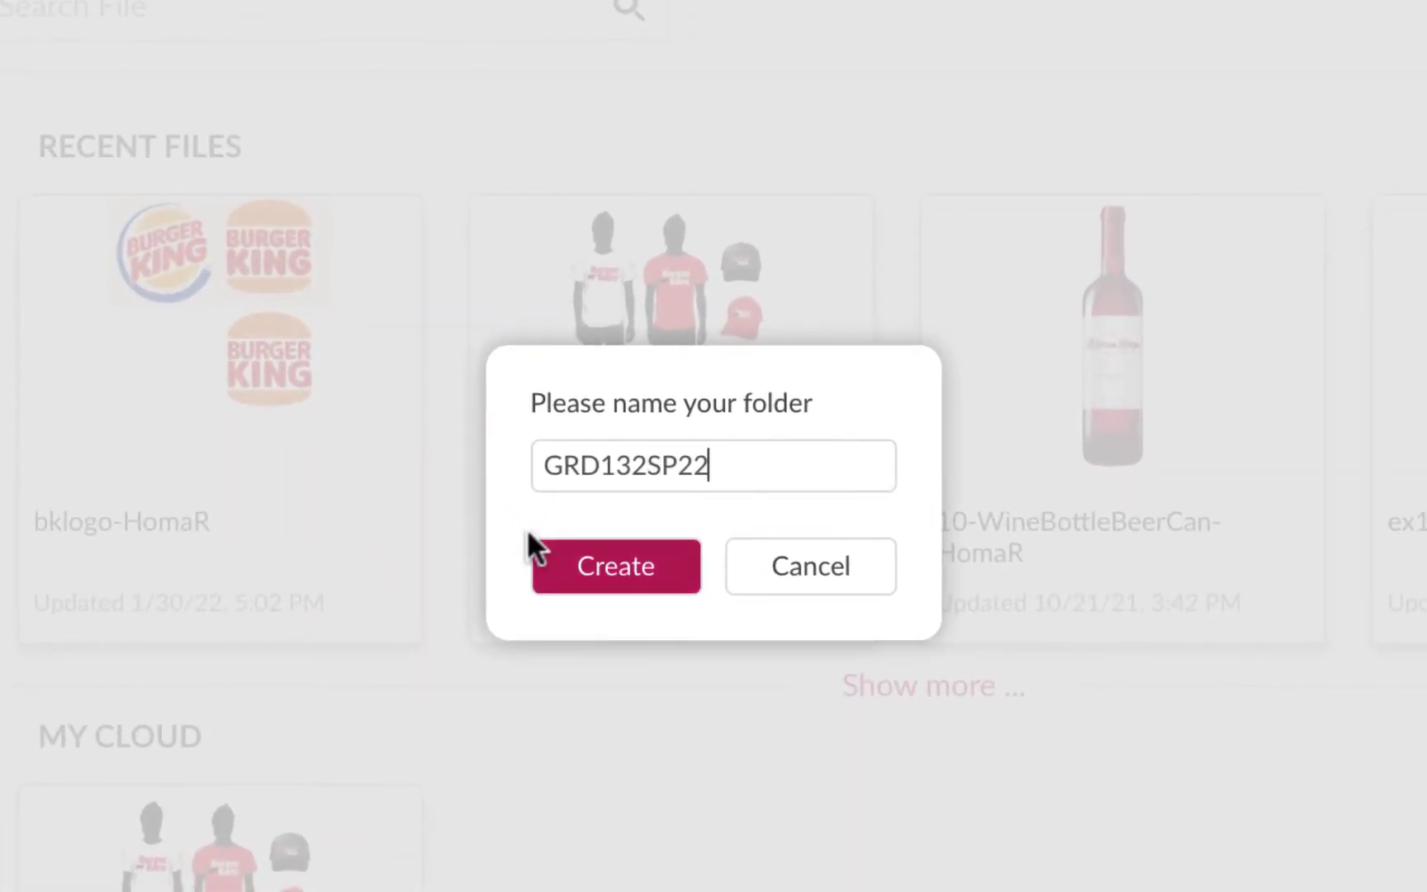
left_click(617, 578)
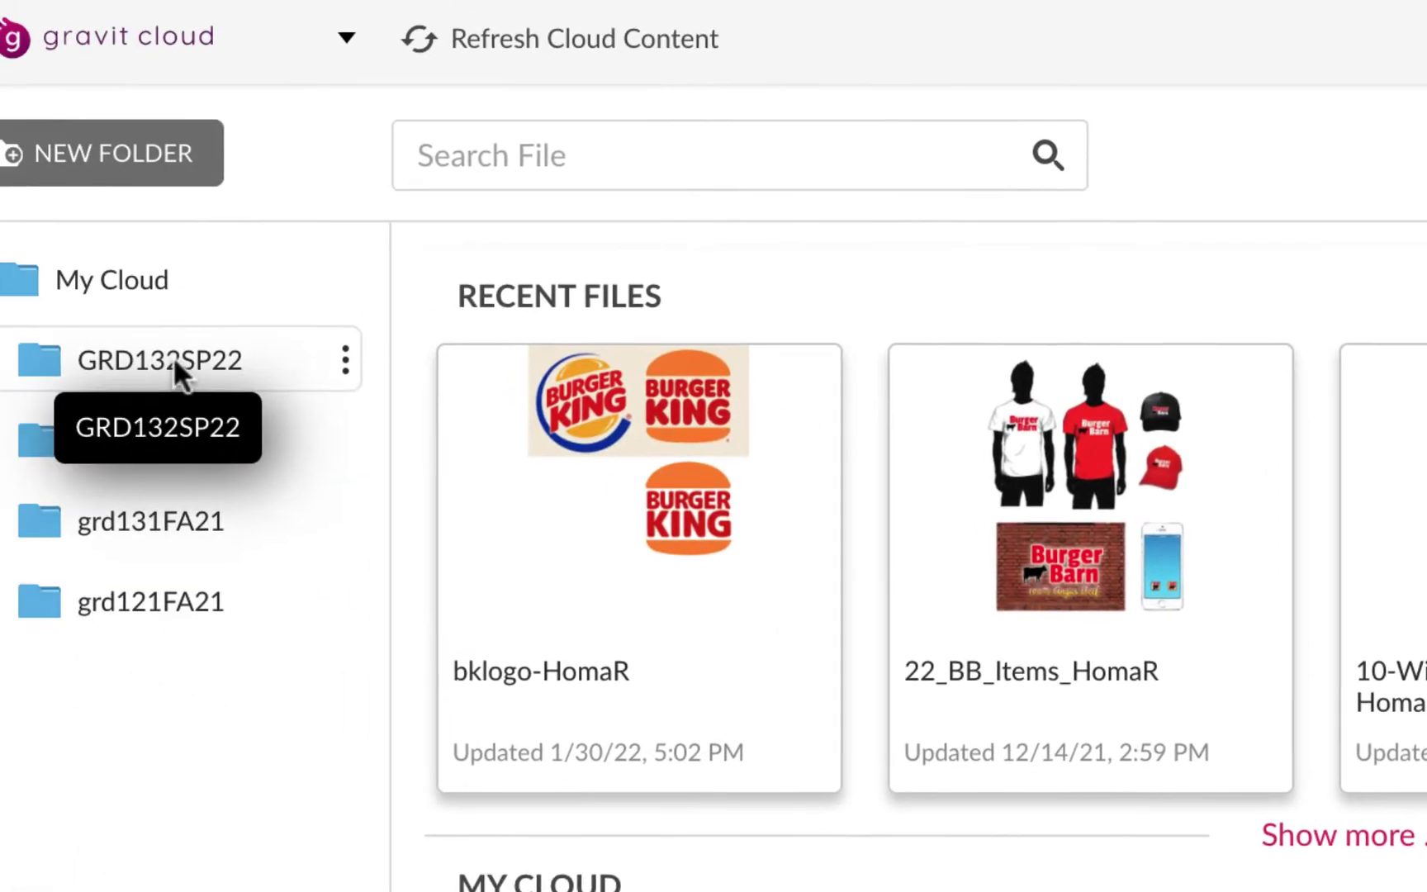
- Save the design in the GRD132SP22 folder as ex2-tracingE_ followed by the student's last name and first initial
left_click(173, 356)
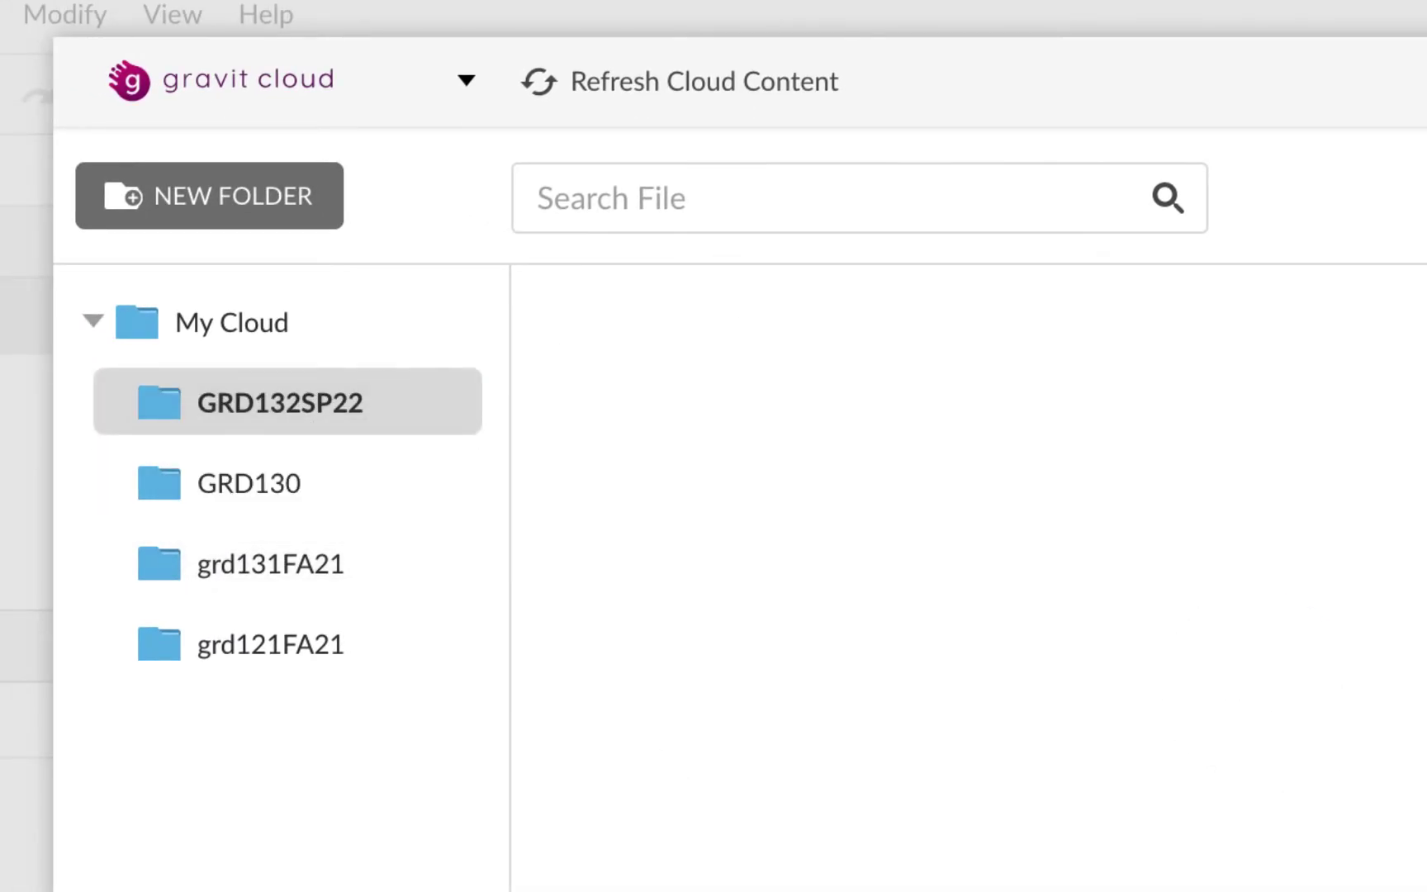
left_click(676, 800)
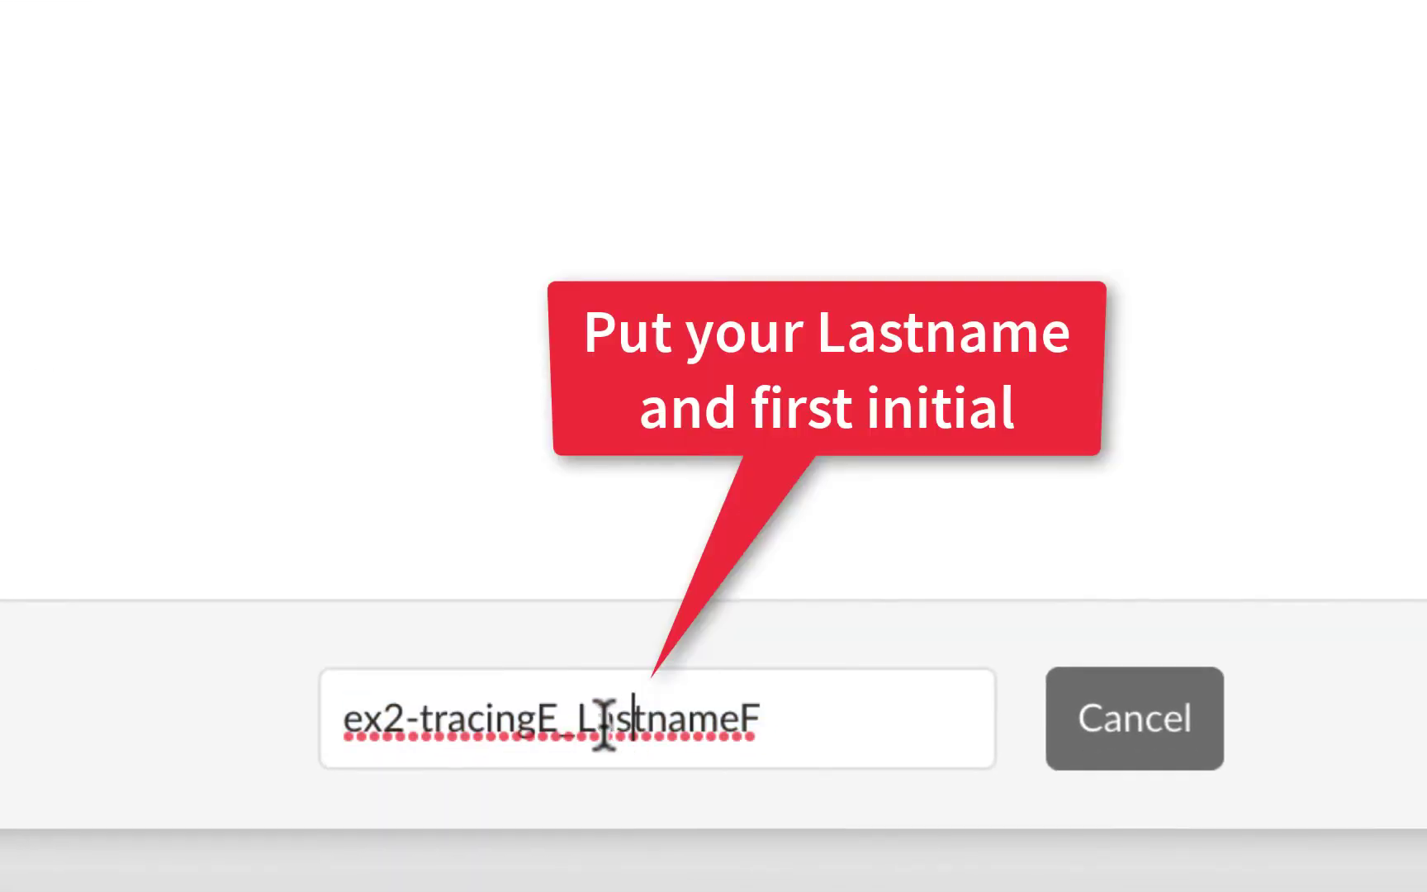
left_click_drag(577, 715, 794, 715)
type("HomaR")
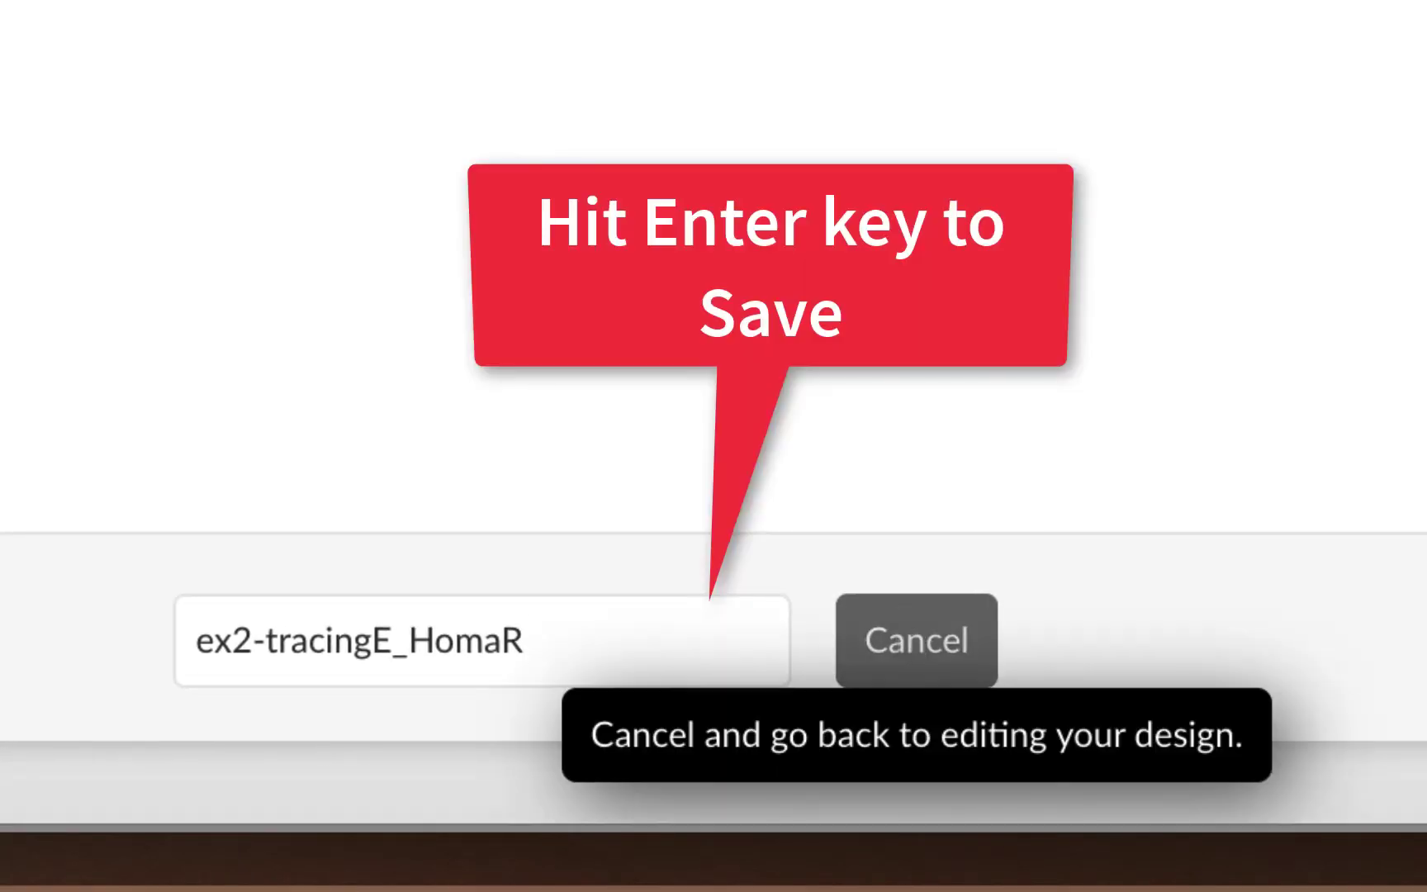
key("Return")
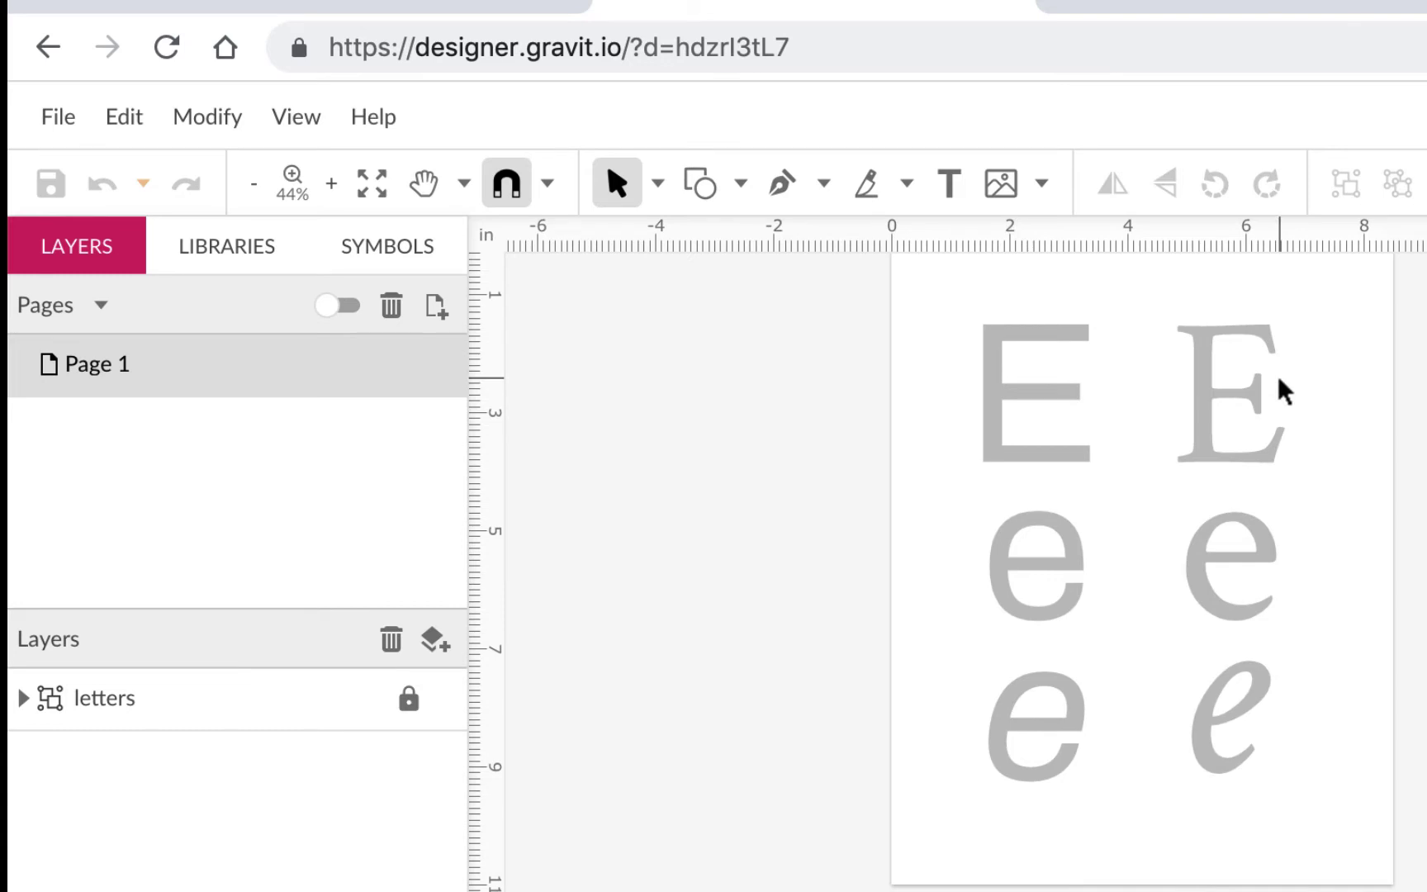
- Unlock the letters layer so its shapes can be selected
scroll(1283, 390, "up", 5)
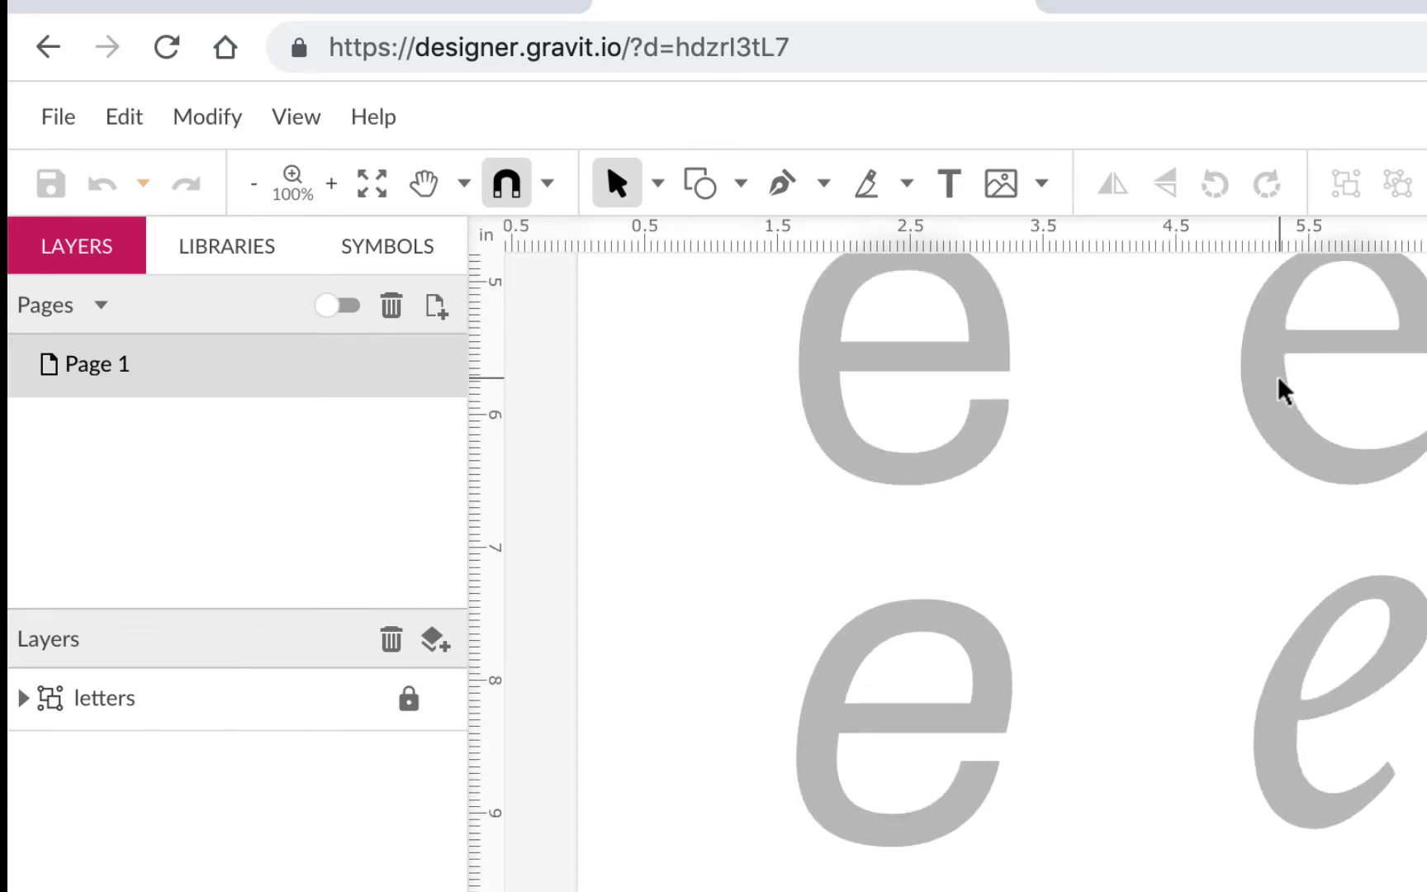
scroll(1281, 390, "up", 5)
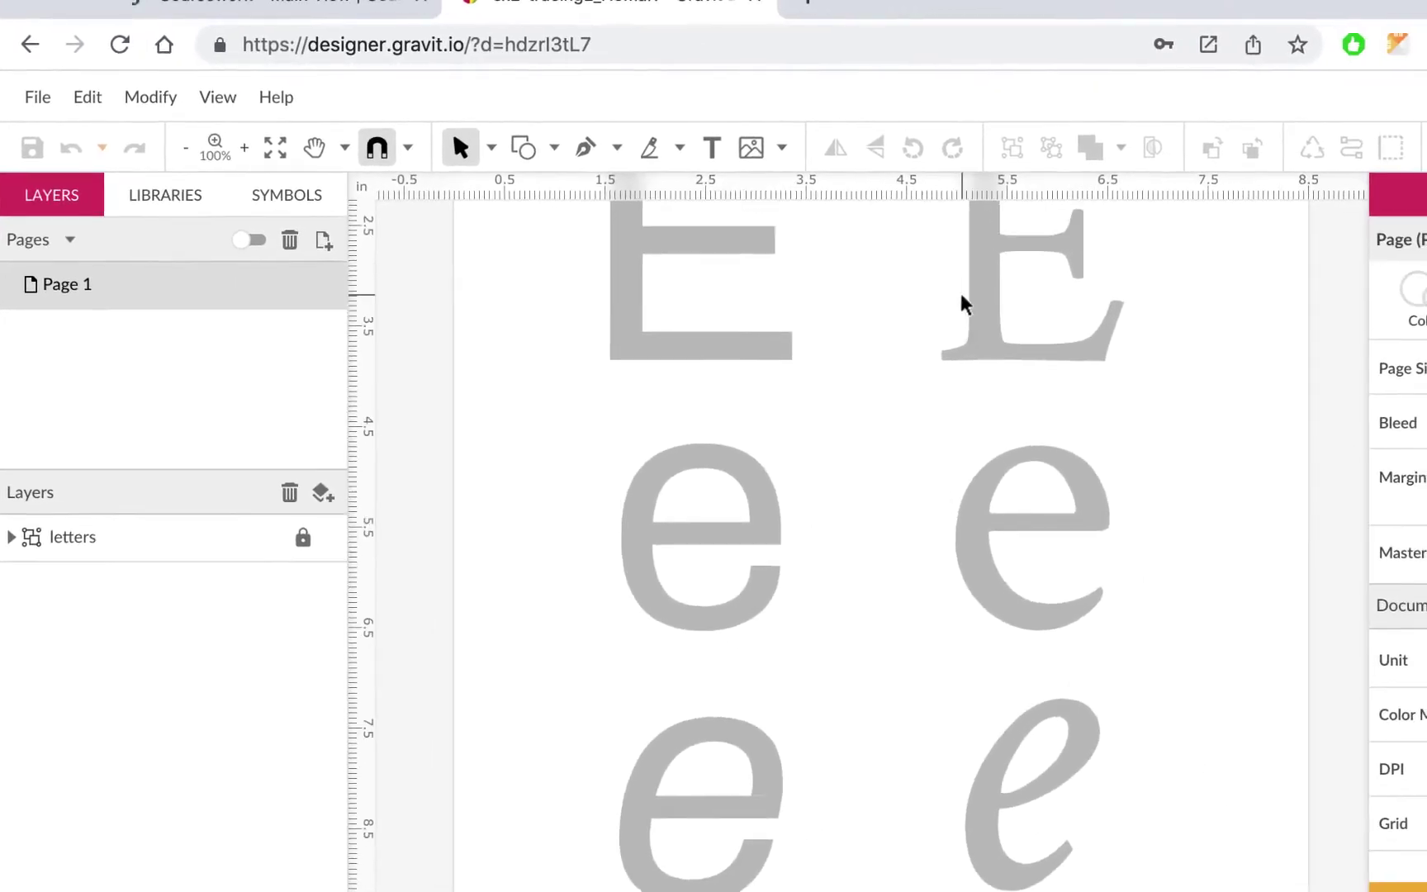
scroll(964, 304, "up", 3)
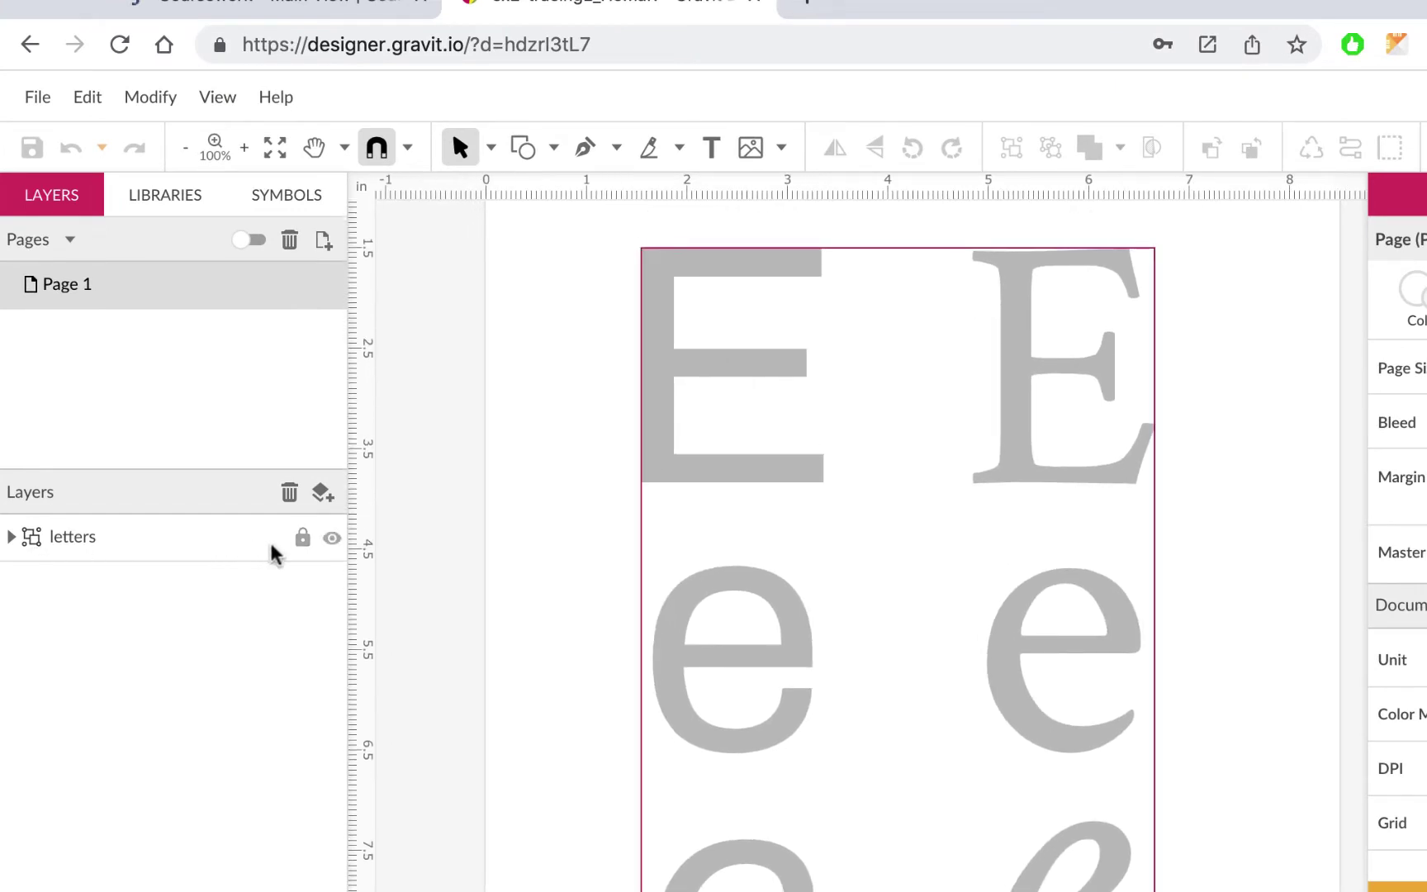
left_click(302, 538)
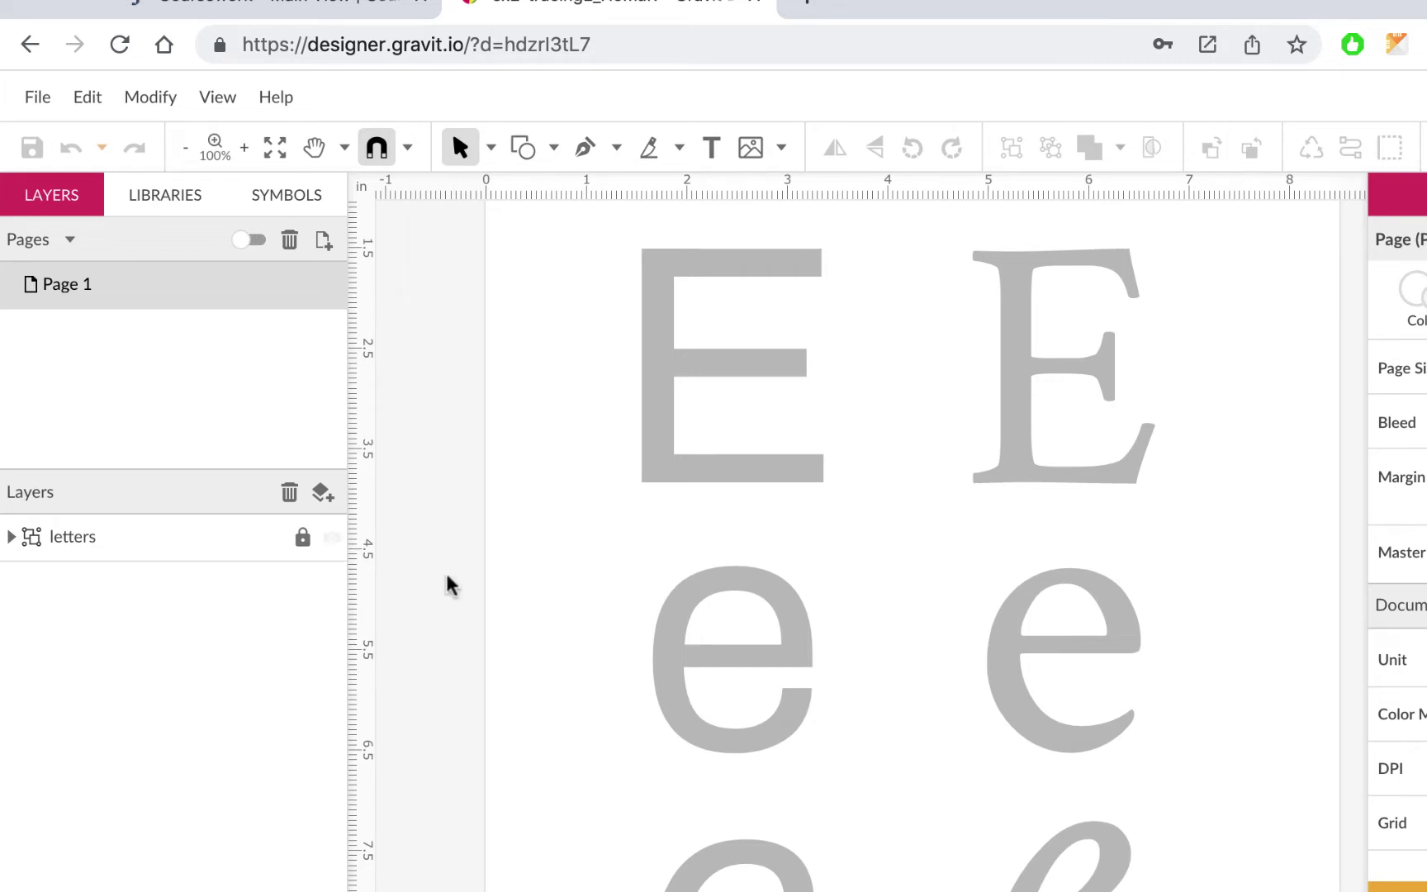
left_click(302, 537)
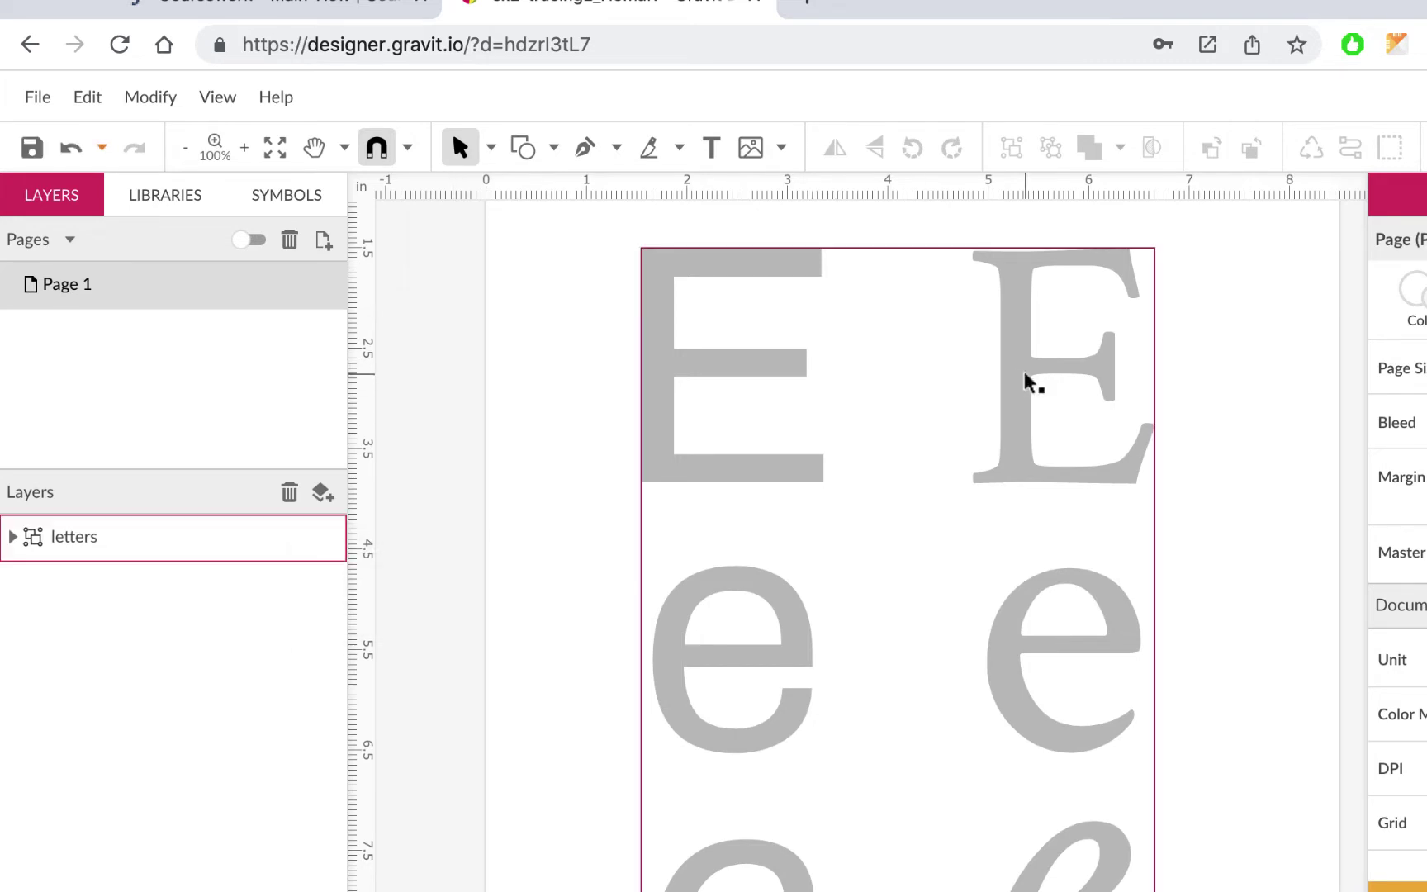
- Examine the anchor points of the six letter shapes with the Subselect tool, and clear the selection
left_click(491, 147)
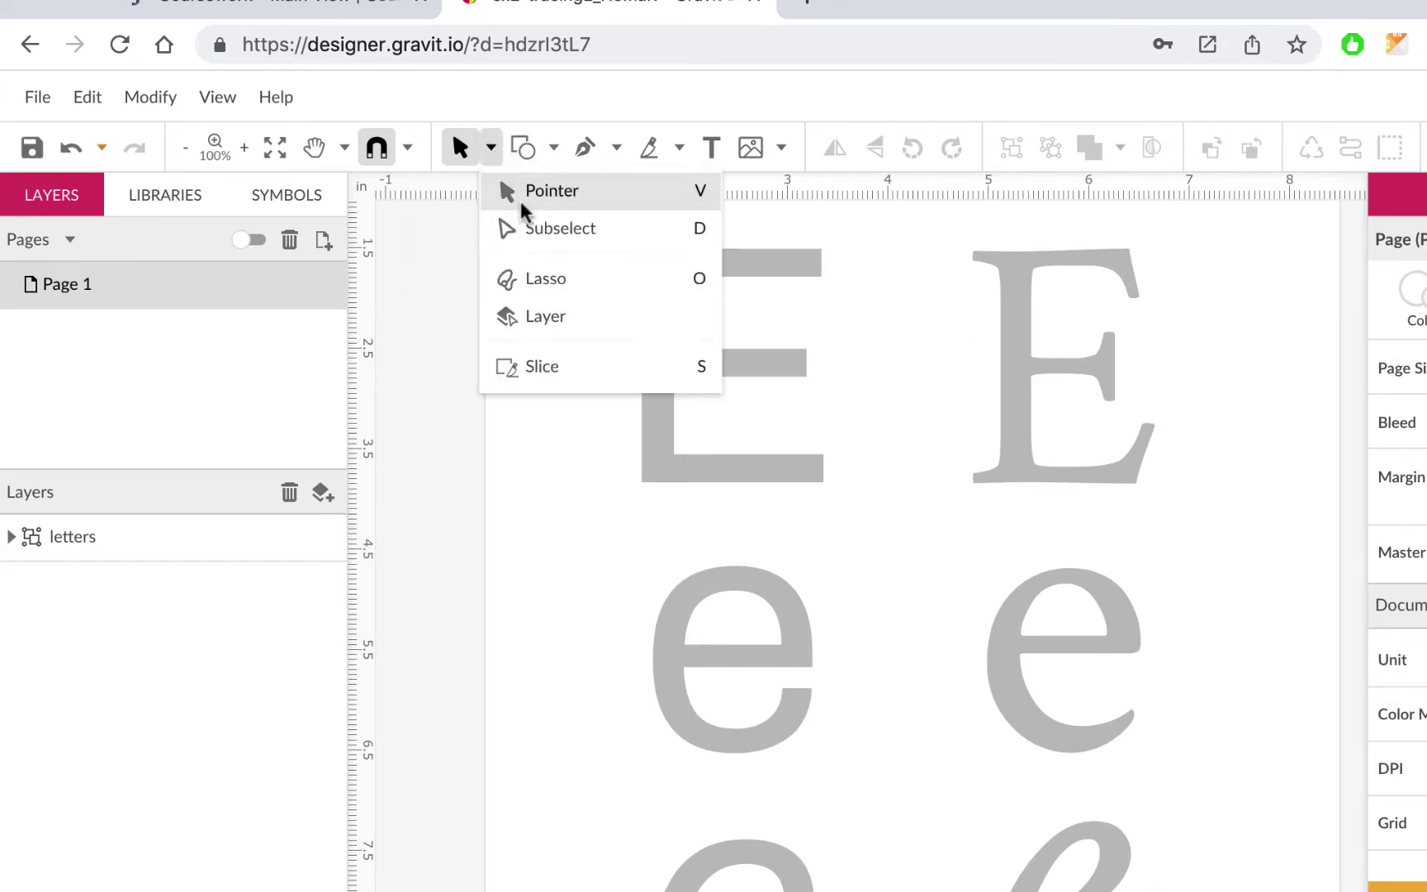
left_click(520, 230)
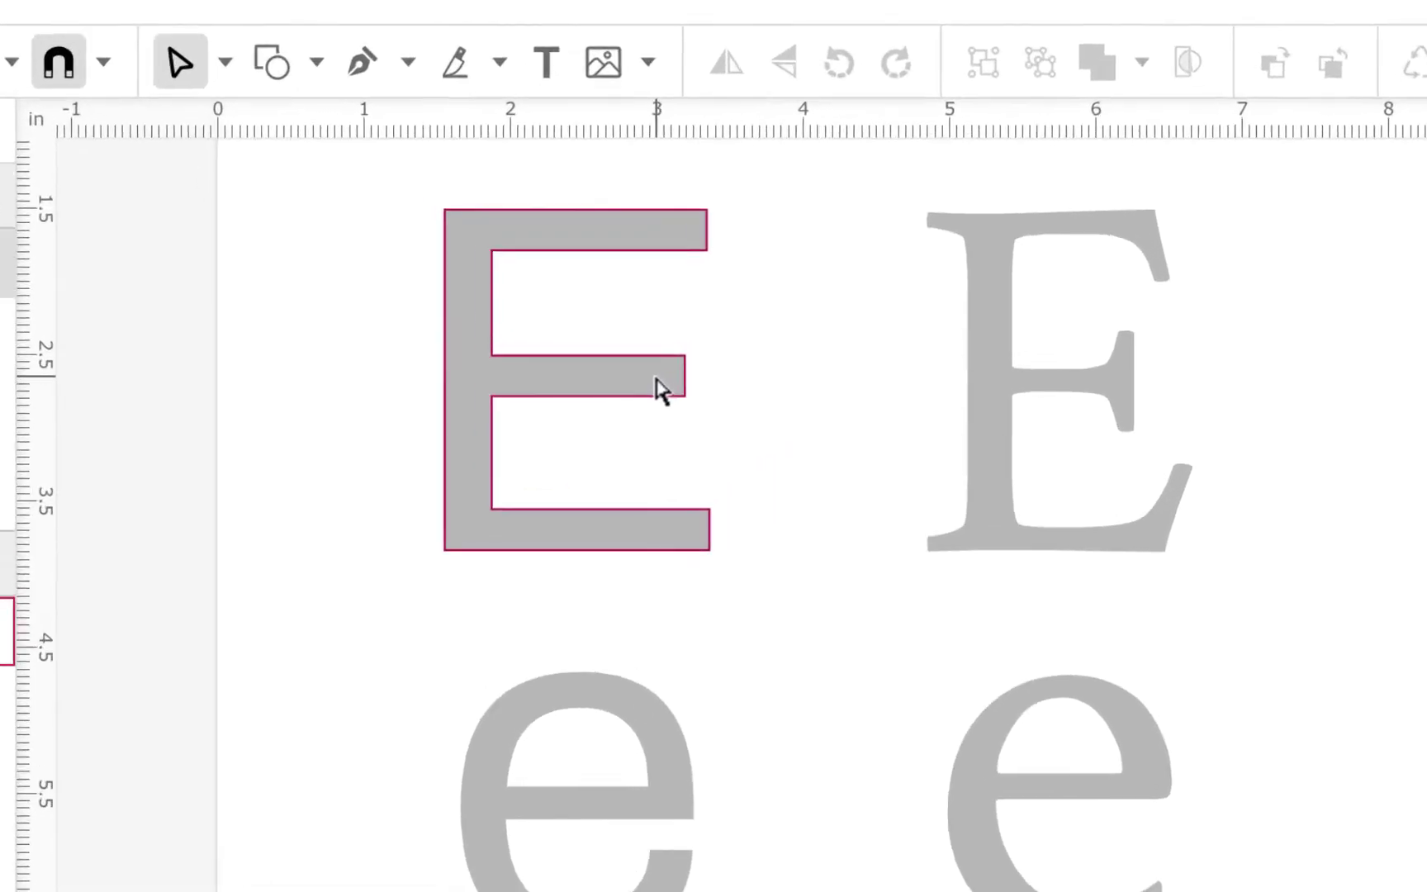
left_click(661, 390)
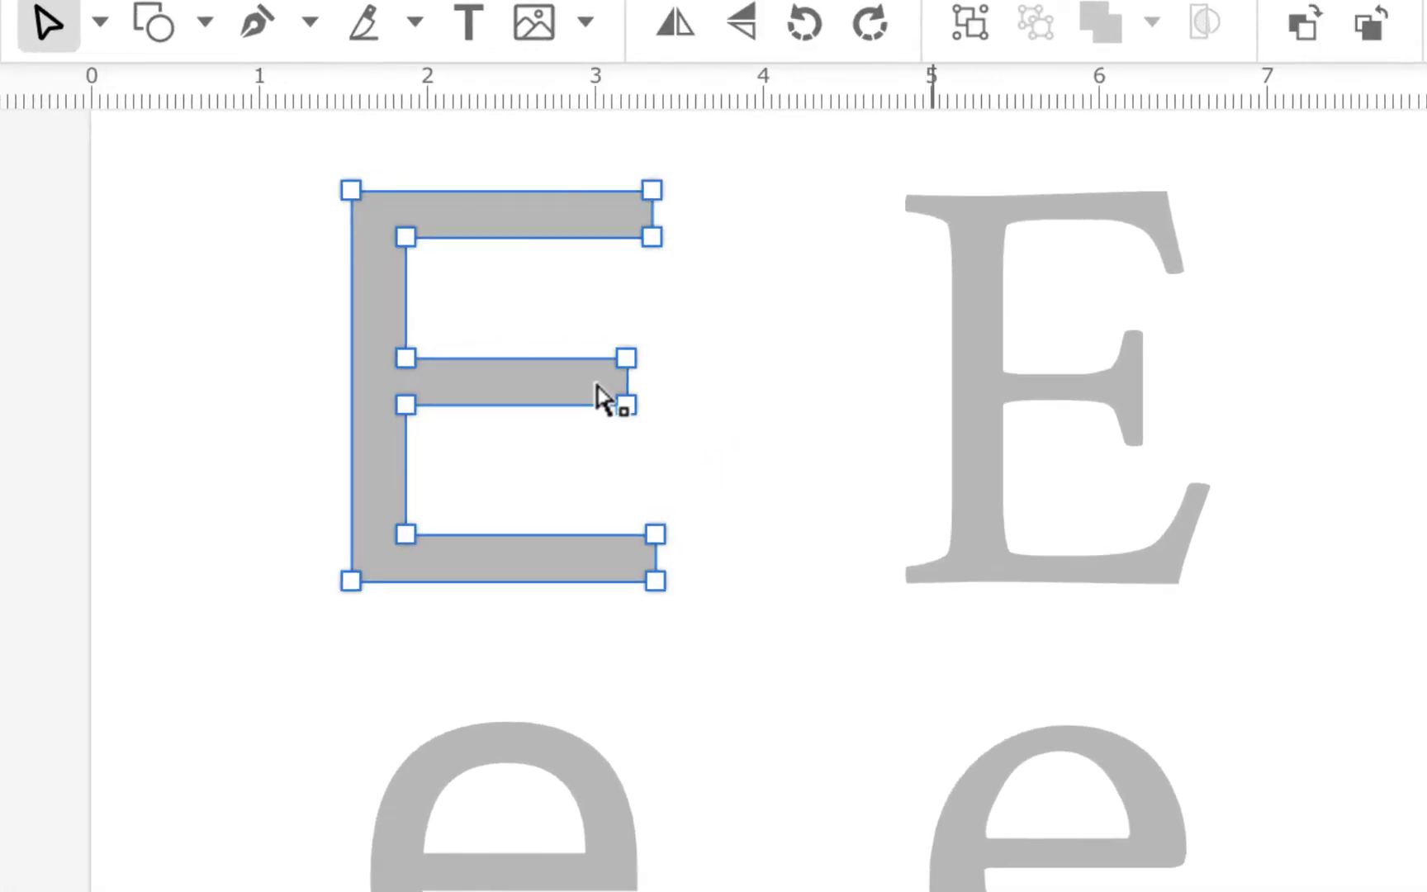
left_click(989, 413)
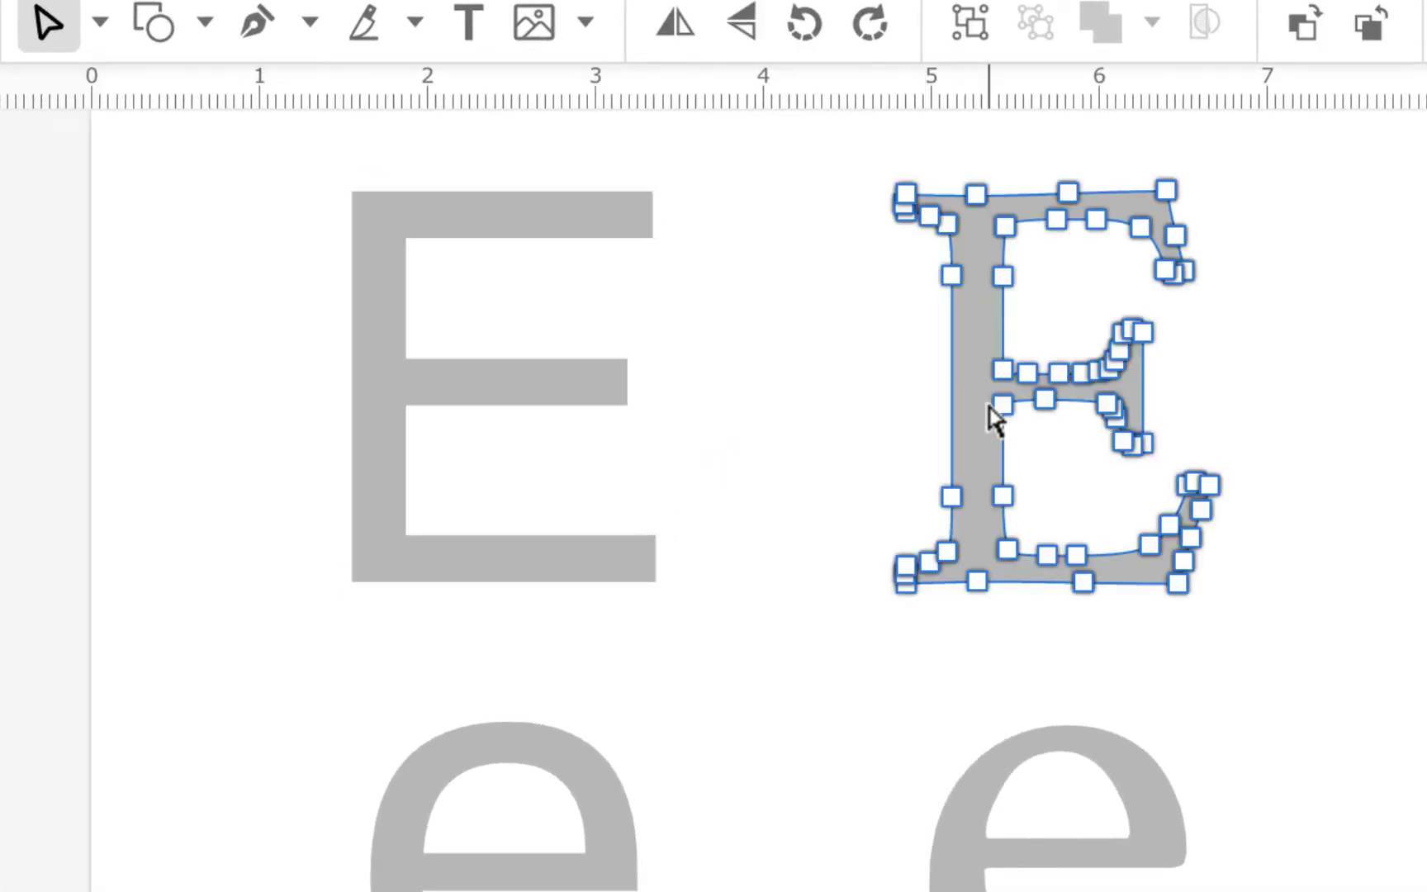
left_click(977, 866)
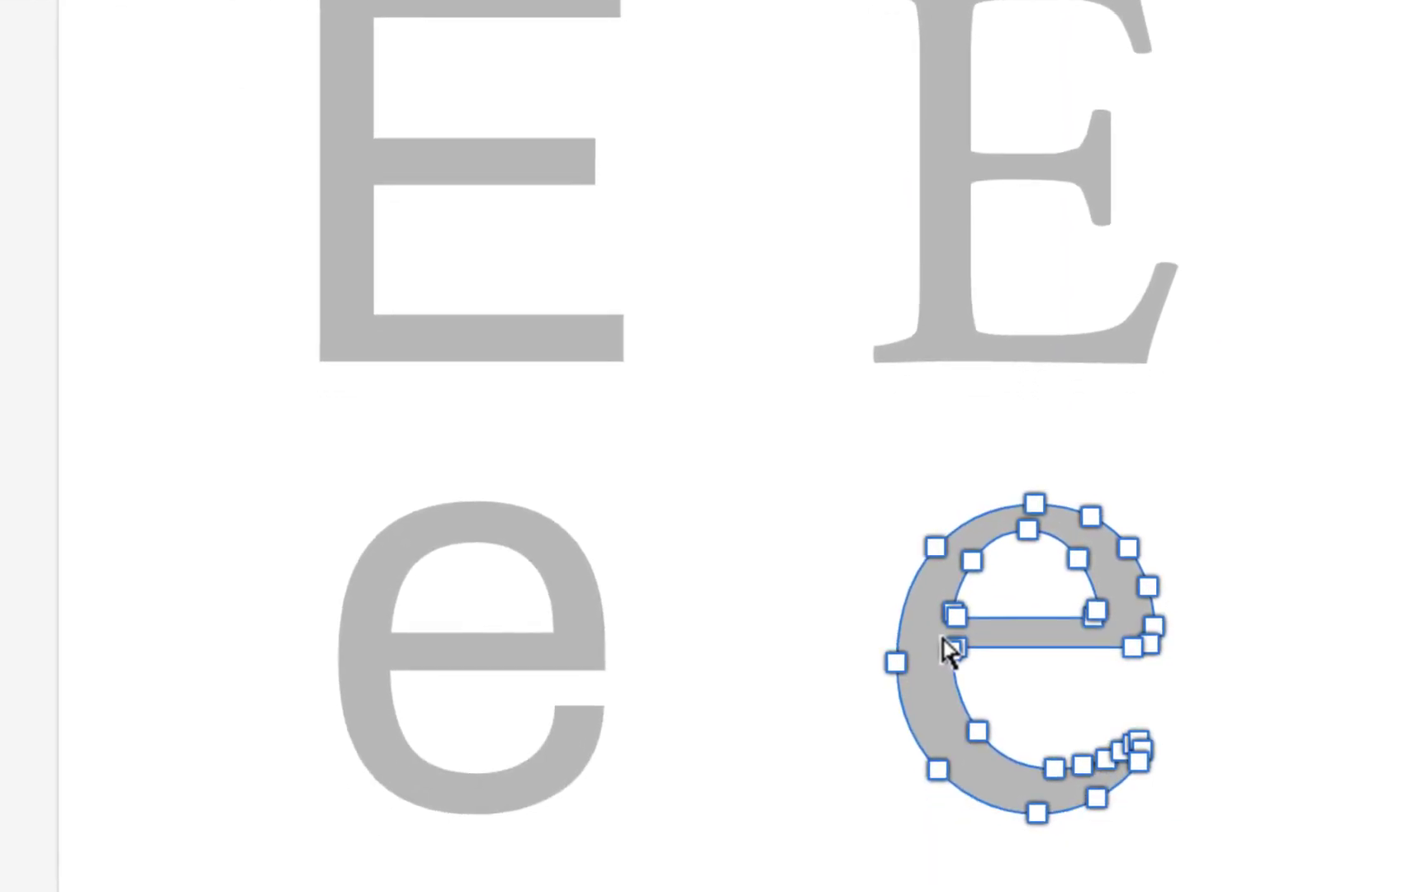
left_click(584, 642)
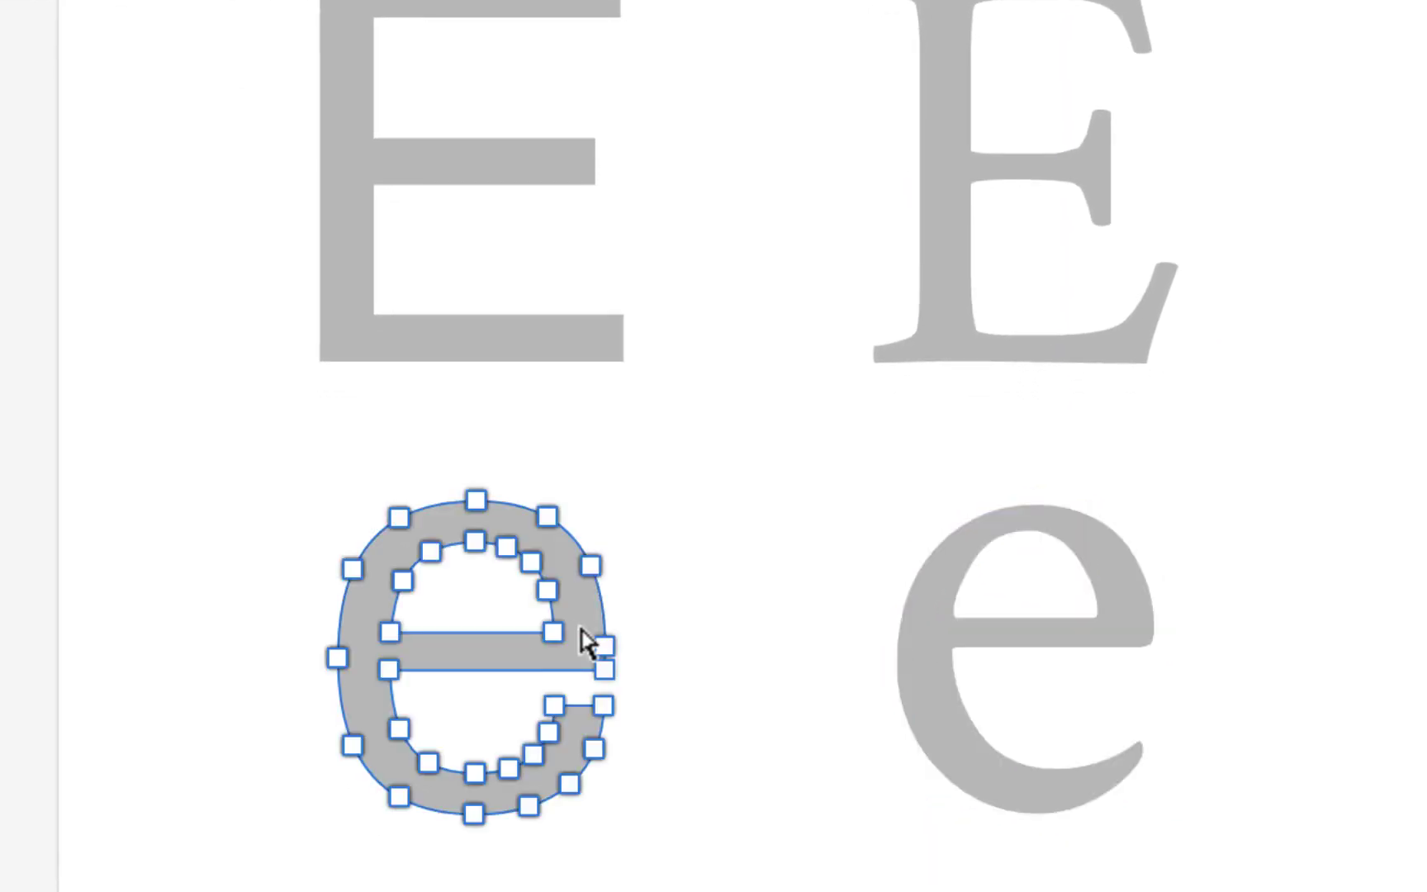
scroll(774, 640, "down", 10)
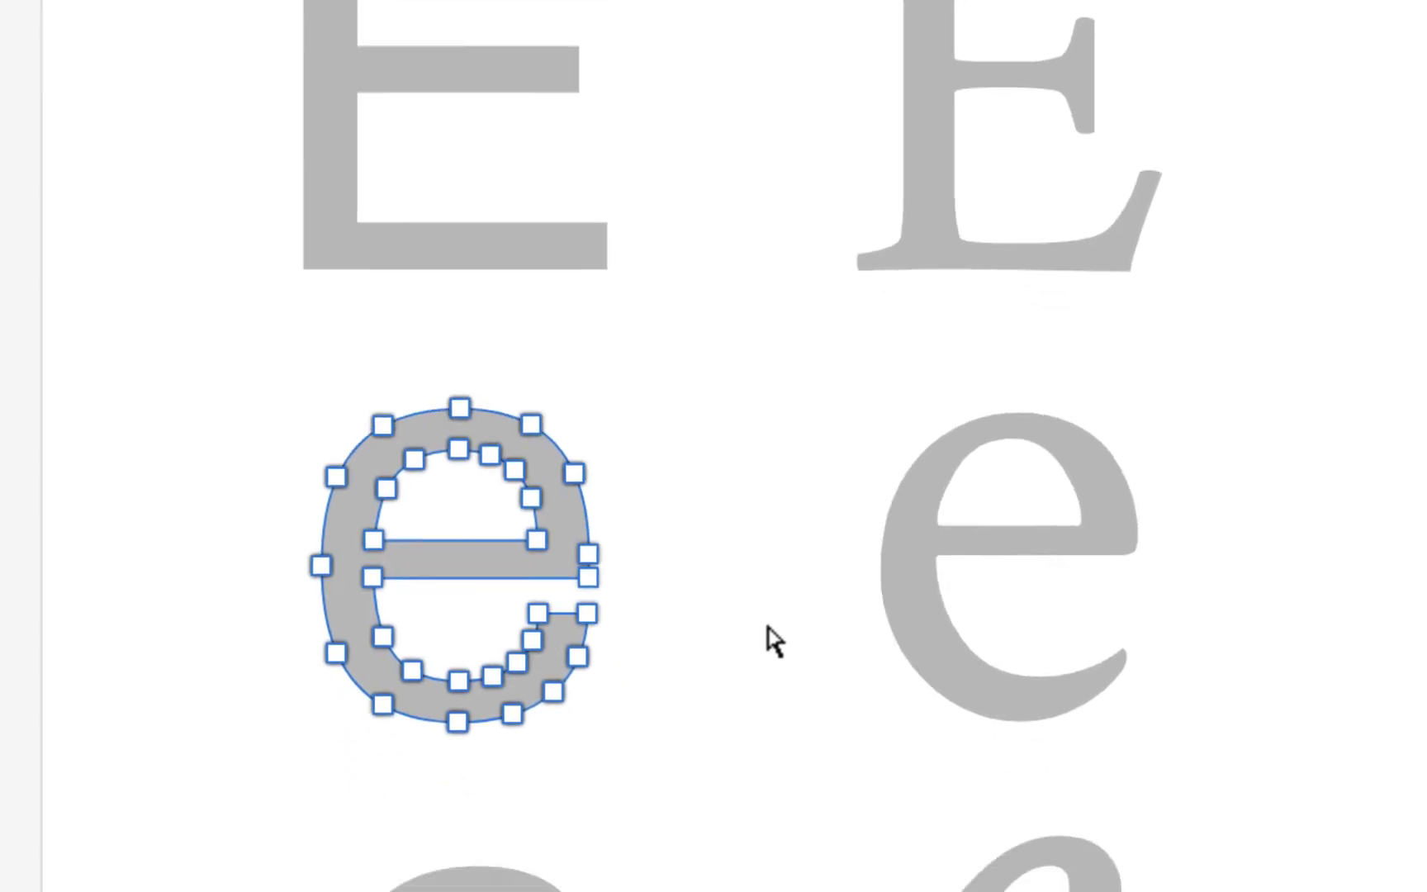
left_click(931, 726)
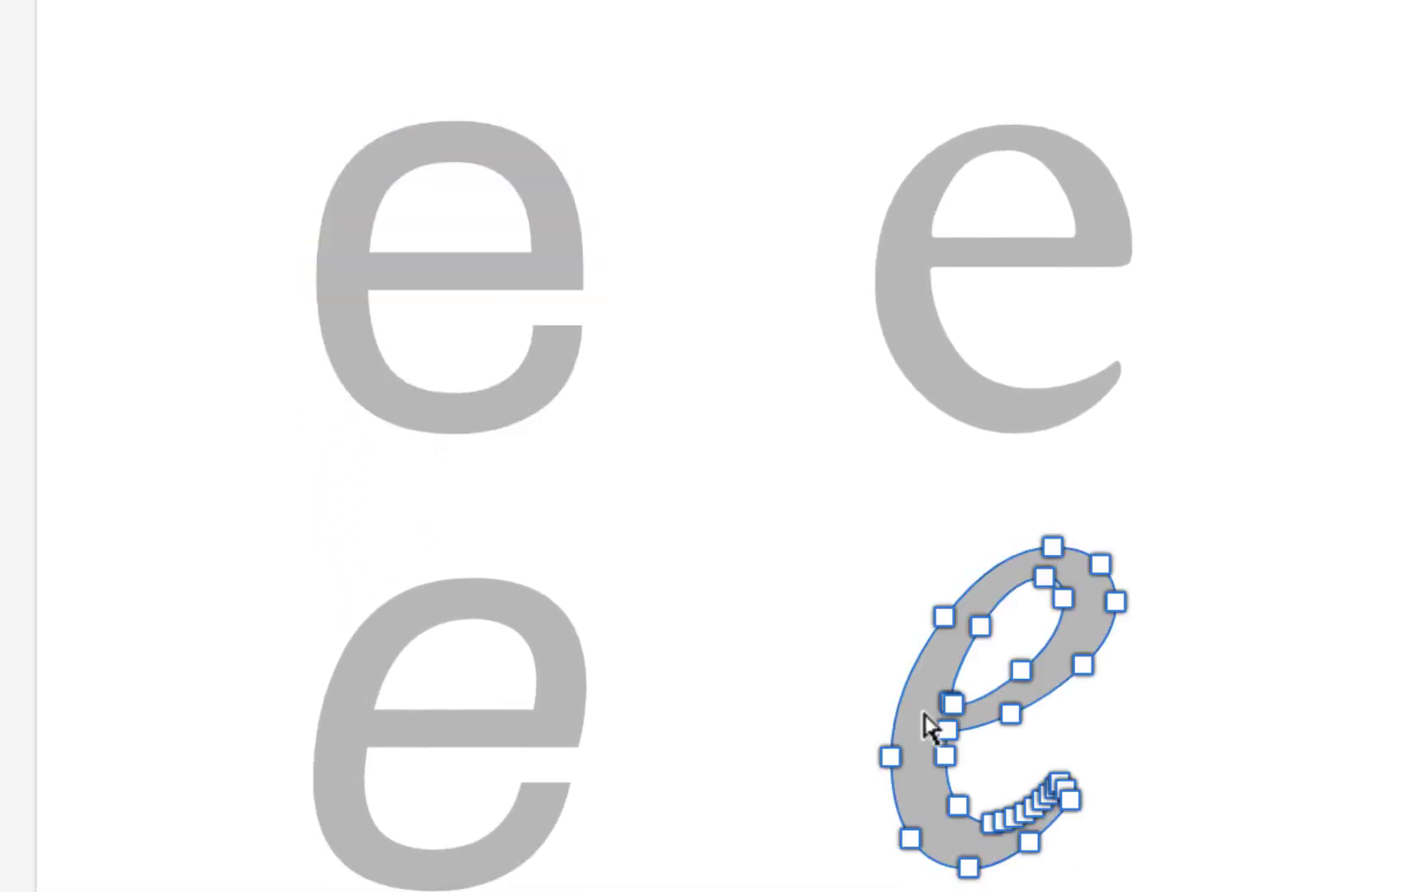
left_click(582, 667)
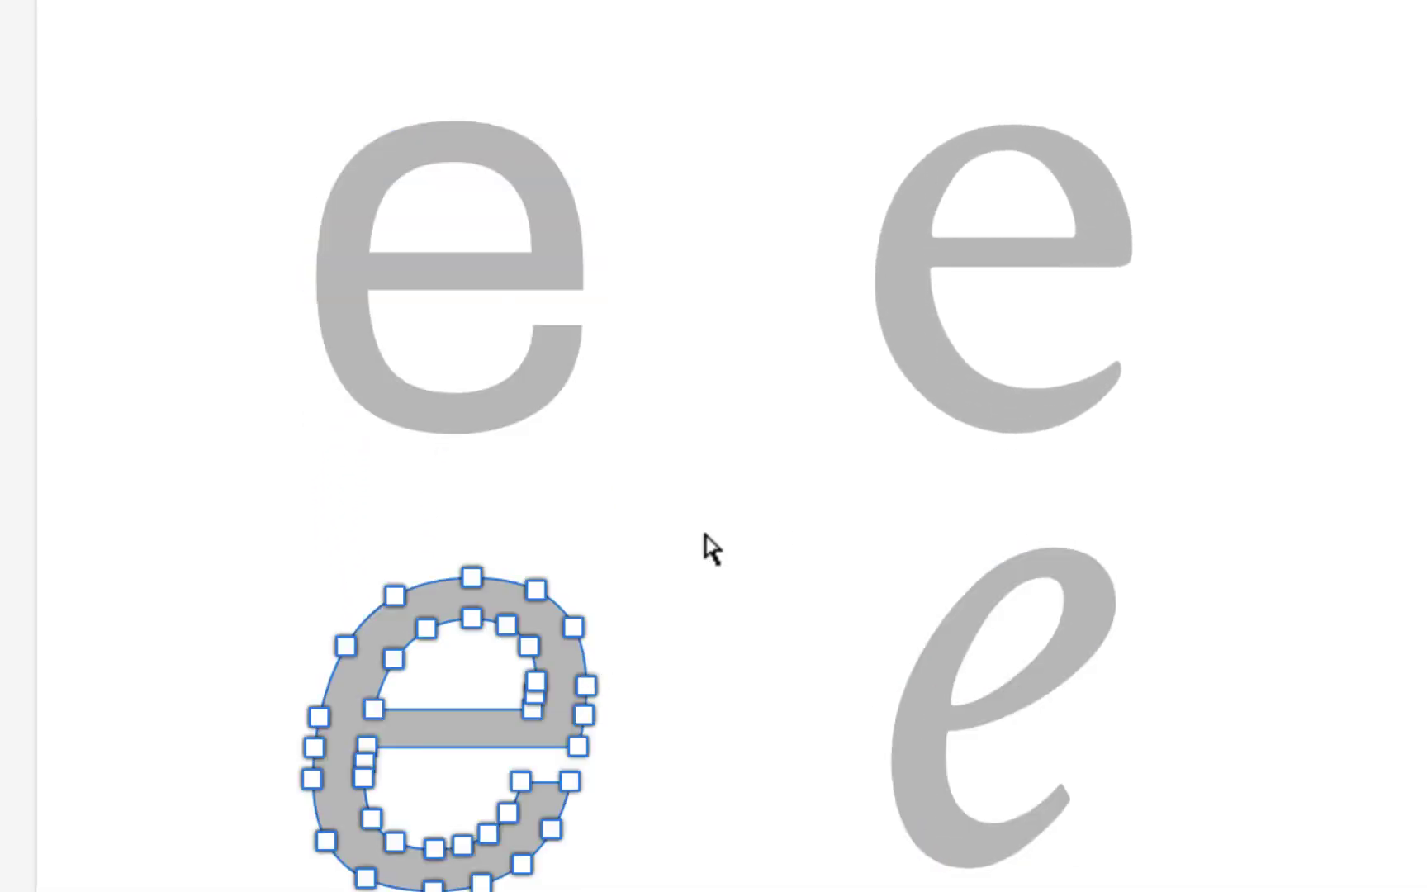
scroll(707, 547, "up", 5)
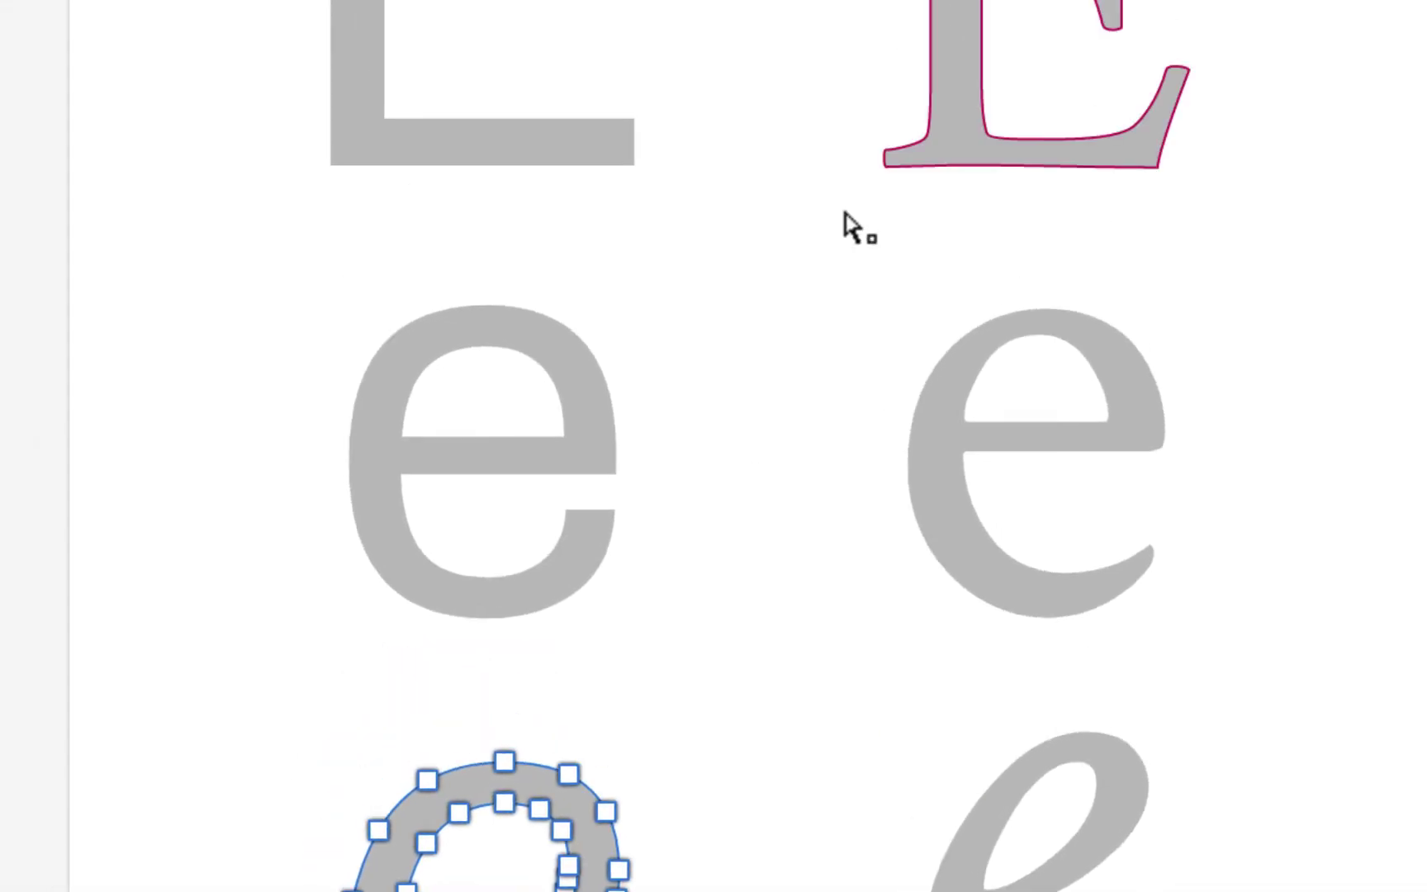
left_click(950, 139)
scroll(682, 70, "up", 9)
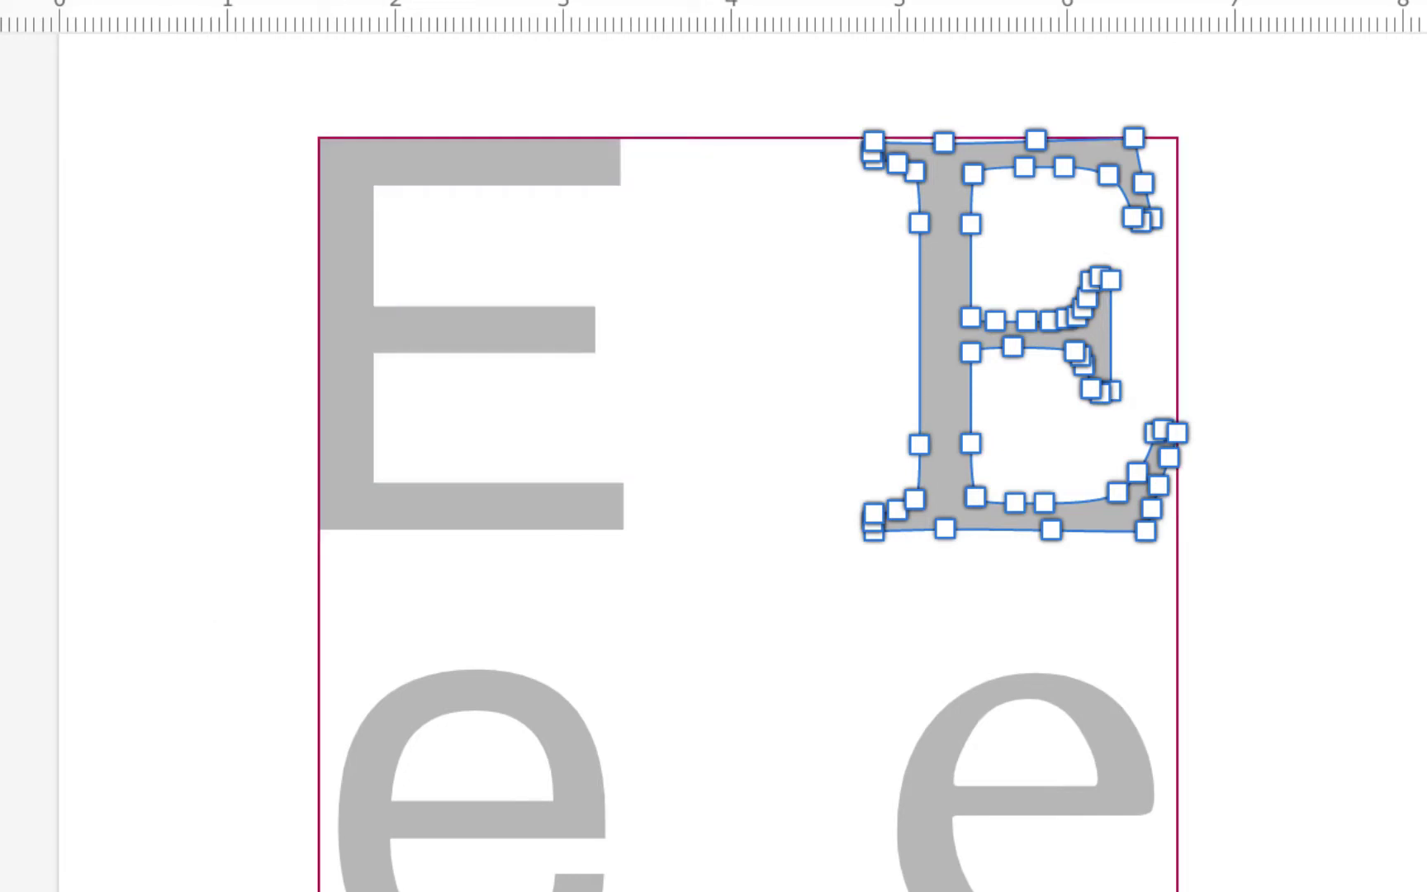
key("Escape")
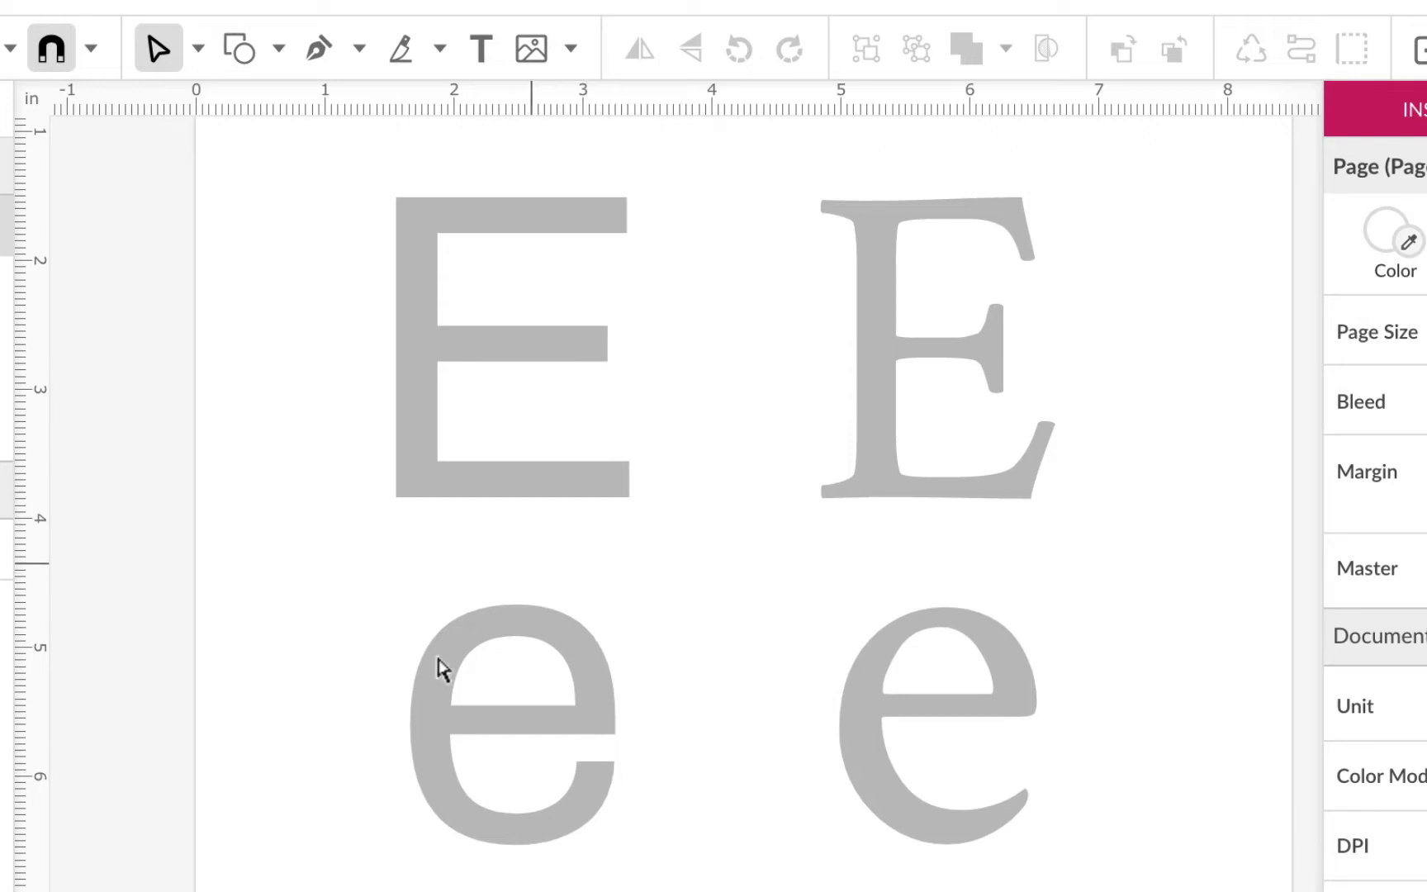
scroll(561, 715, "down", 3)
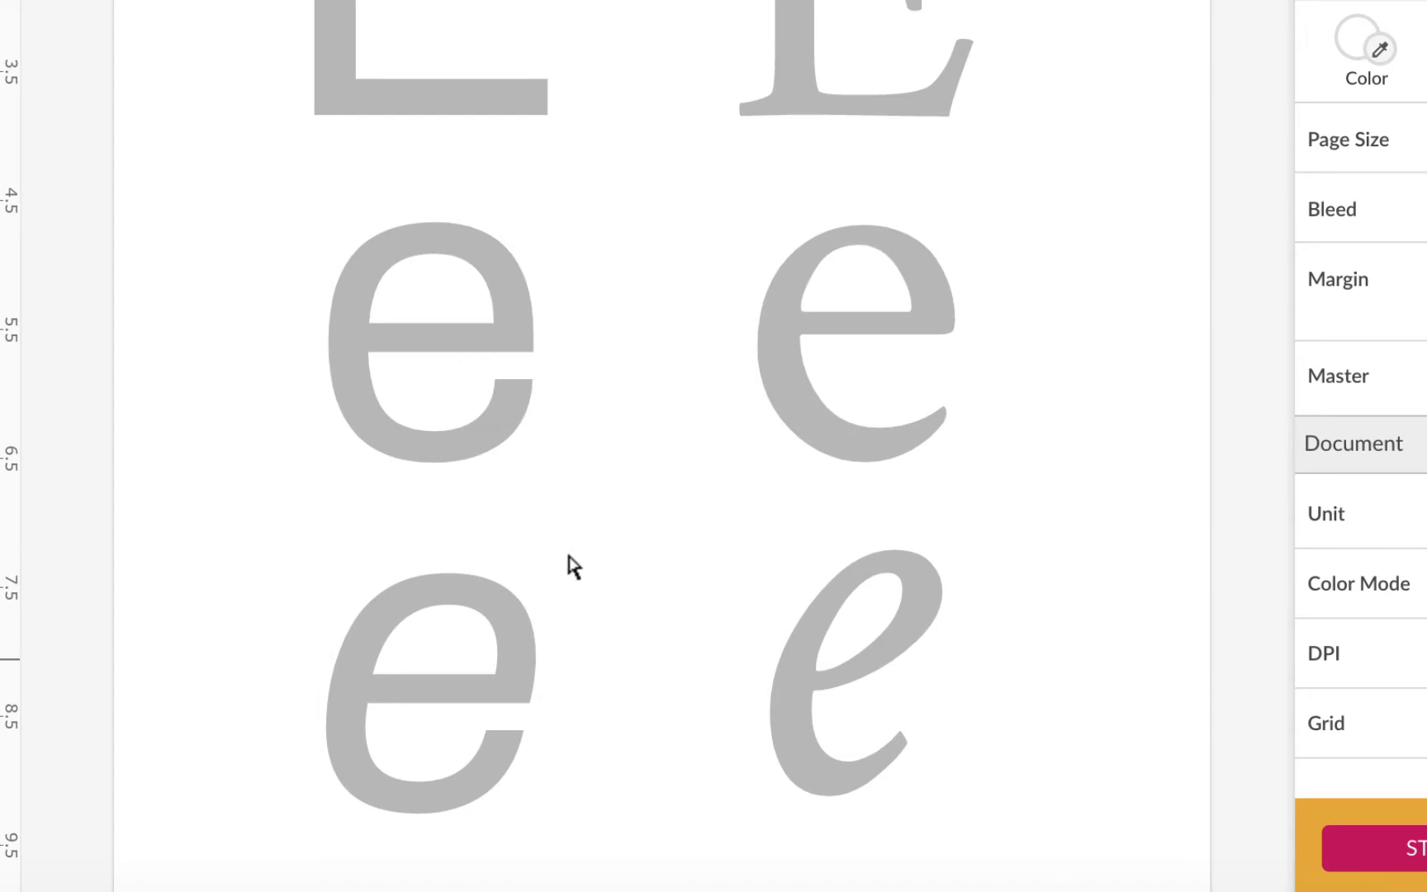
scroll(661, 495, "up", 3)
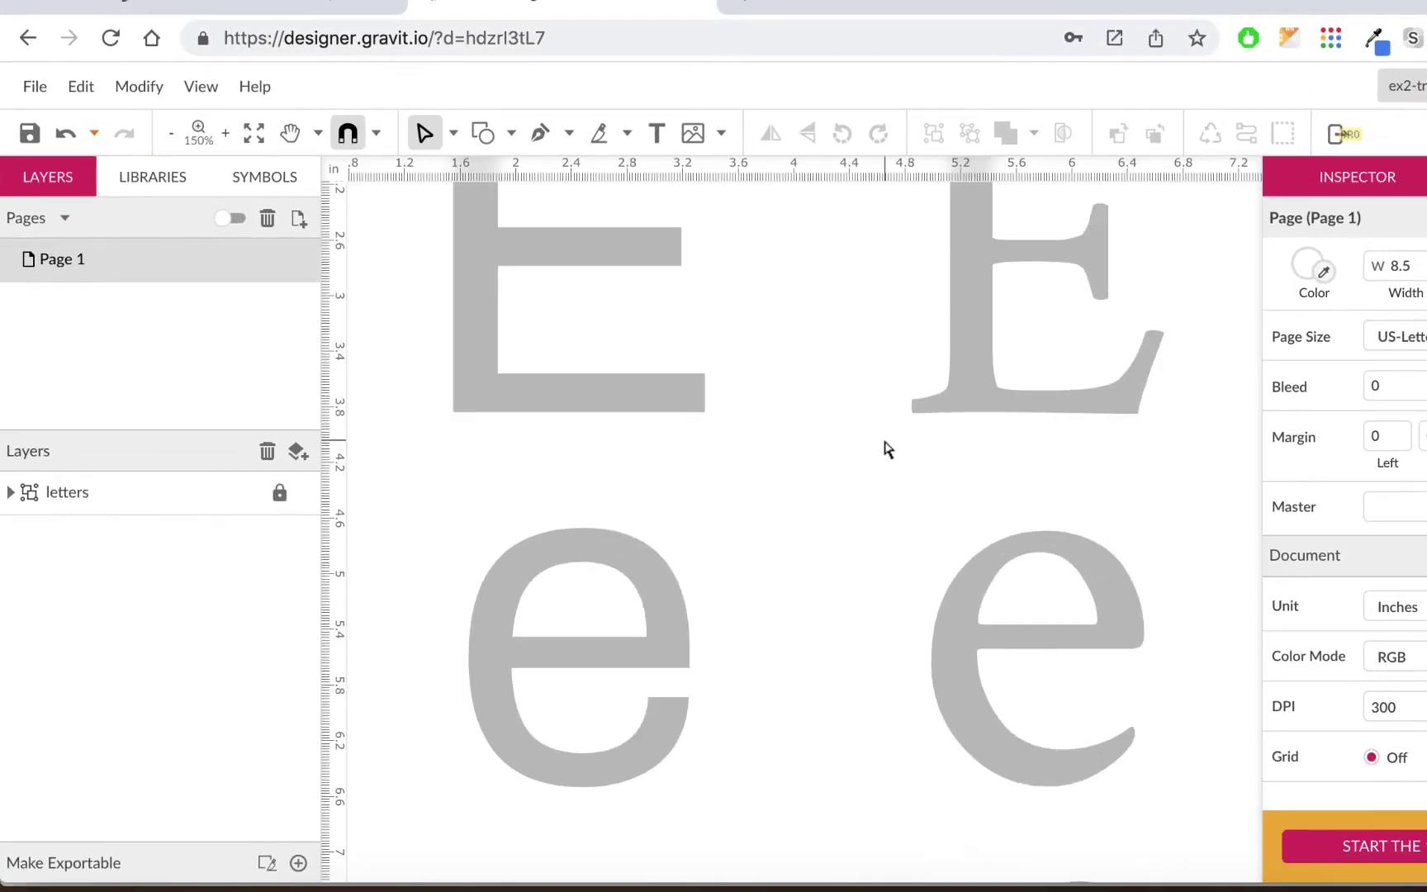
- With the Pen tool, start a straight-segment path at the sans-serif capital E's upper-left corner and trace its outer stem and bottom arm
scroll(886, 448, "up", 5)
scroll(886, 448, "left", 2)
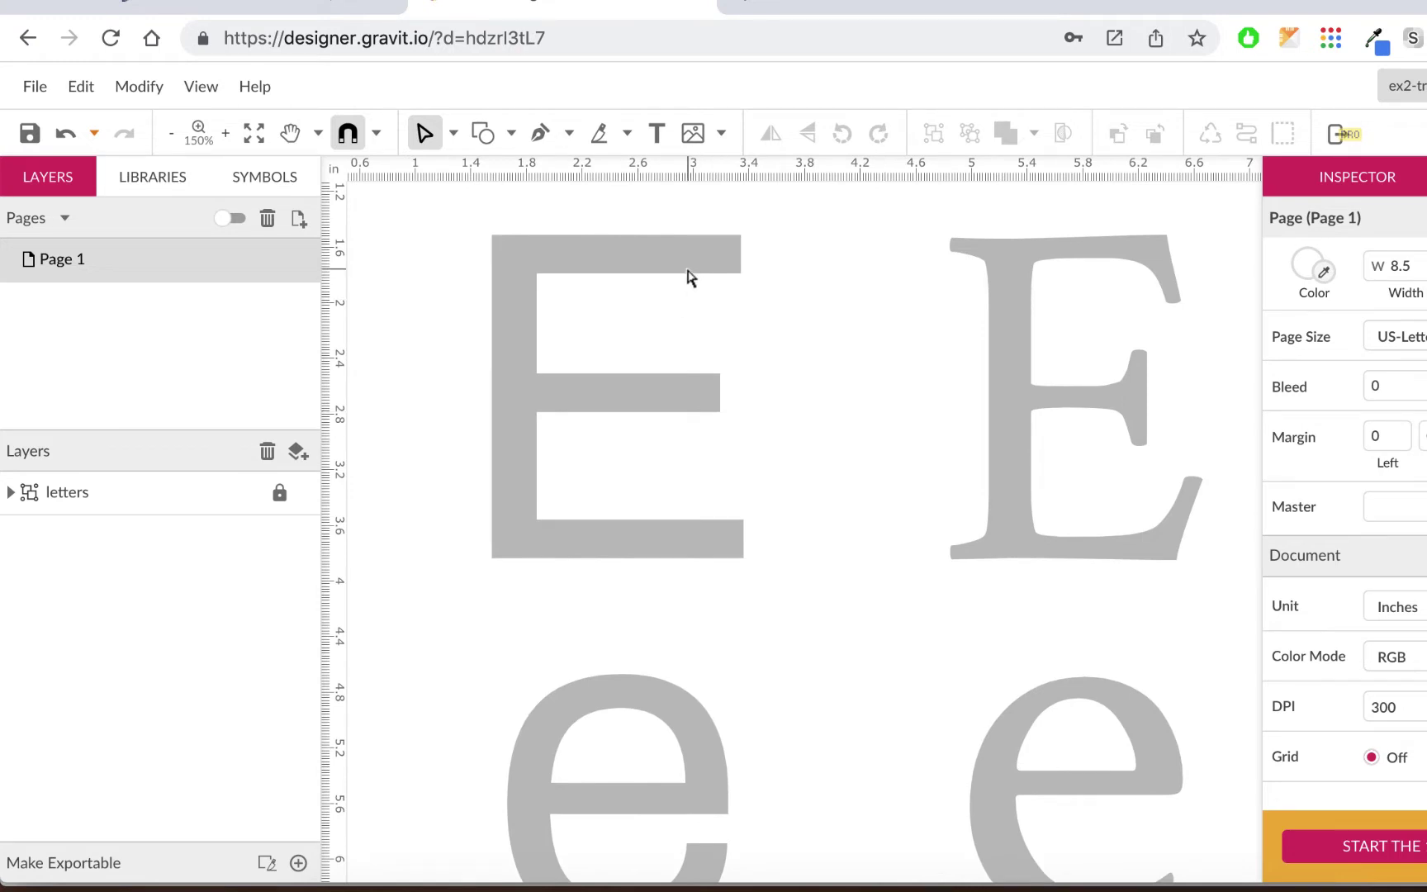
scroll(690, 277, "up", 5)
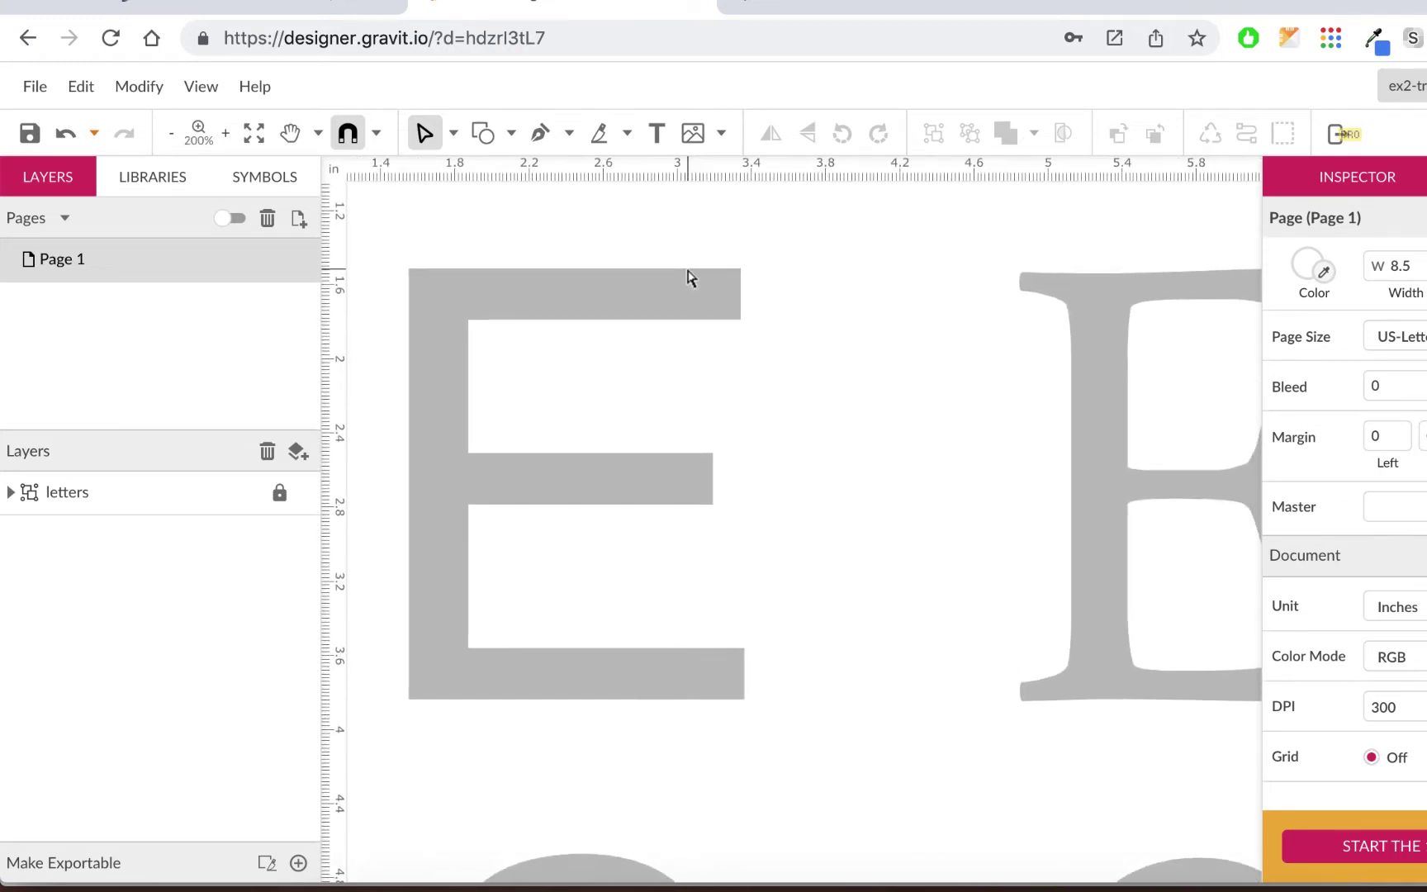
scroll(691, 278, "left", 3)
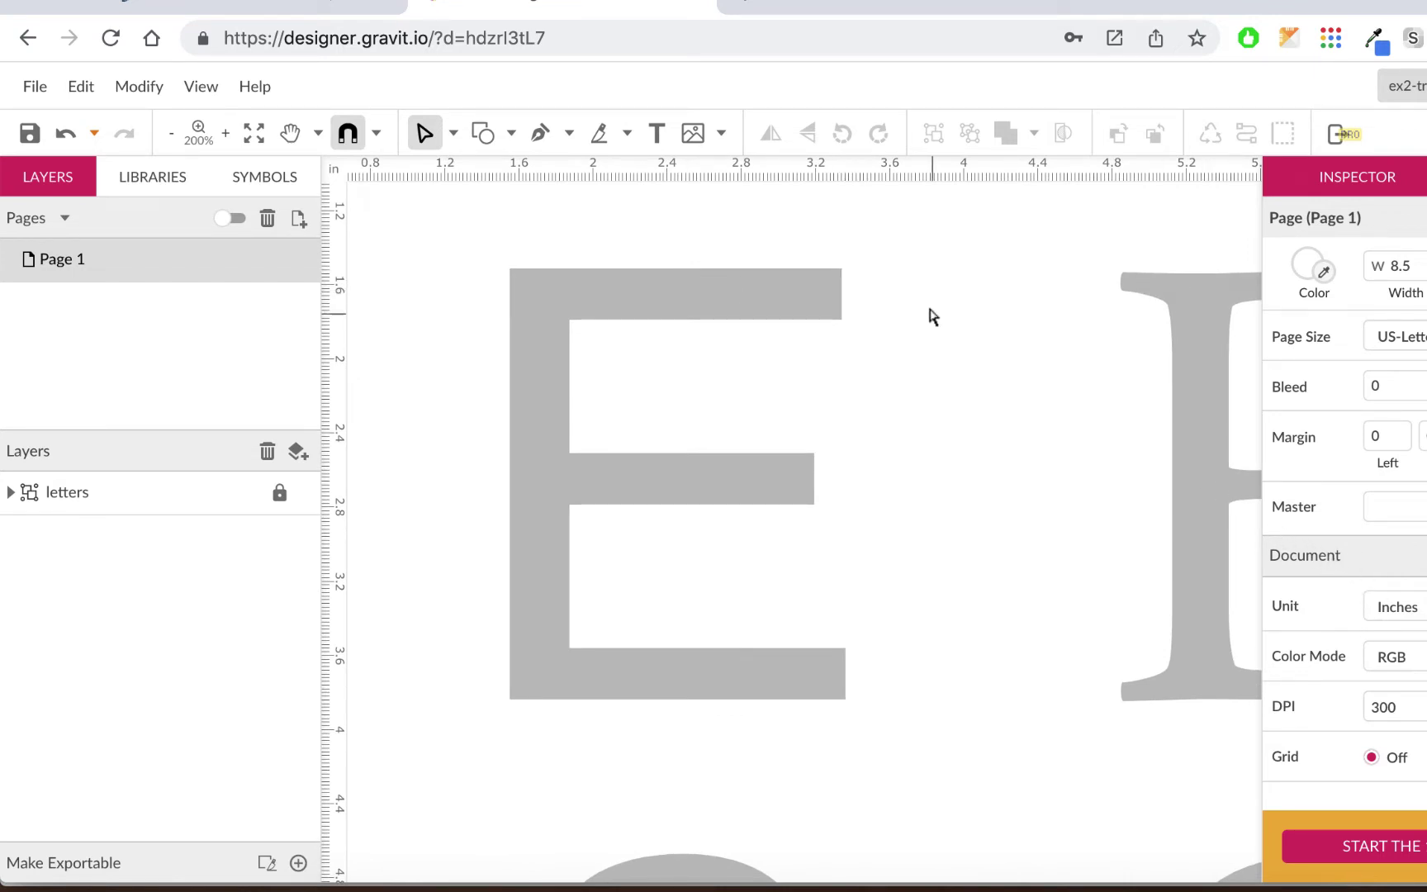
left_click(542, 133)
scroll(825, 297, "up", 1)
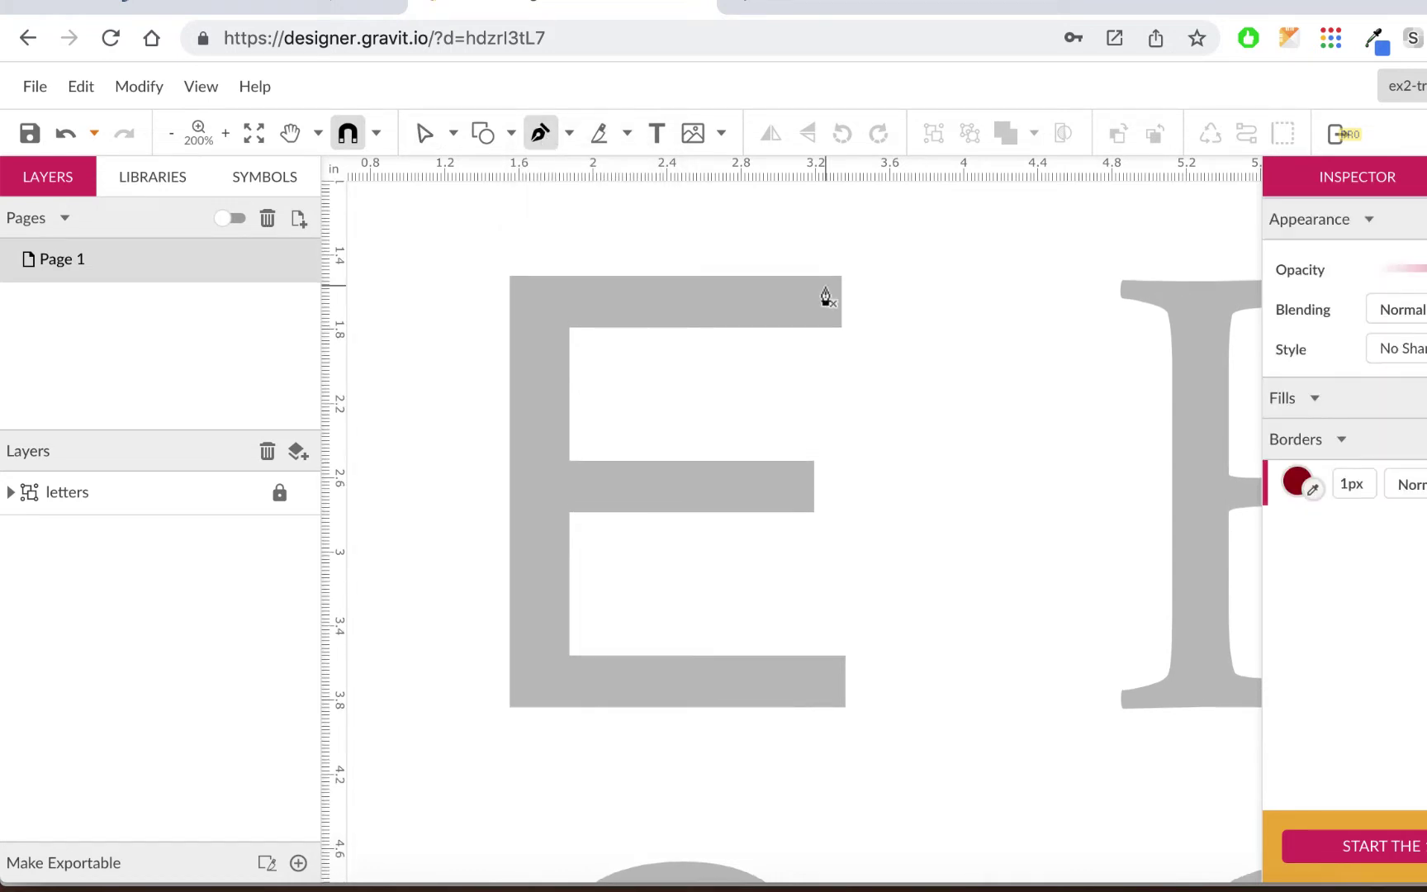
scroll(1198, 446, "right", 1)
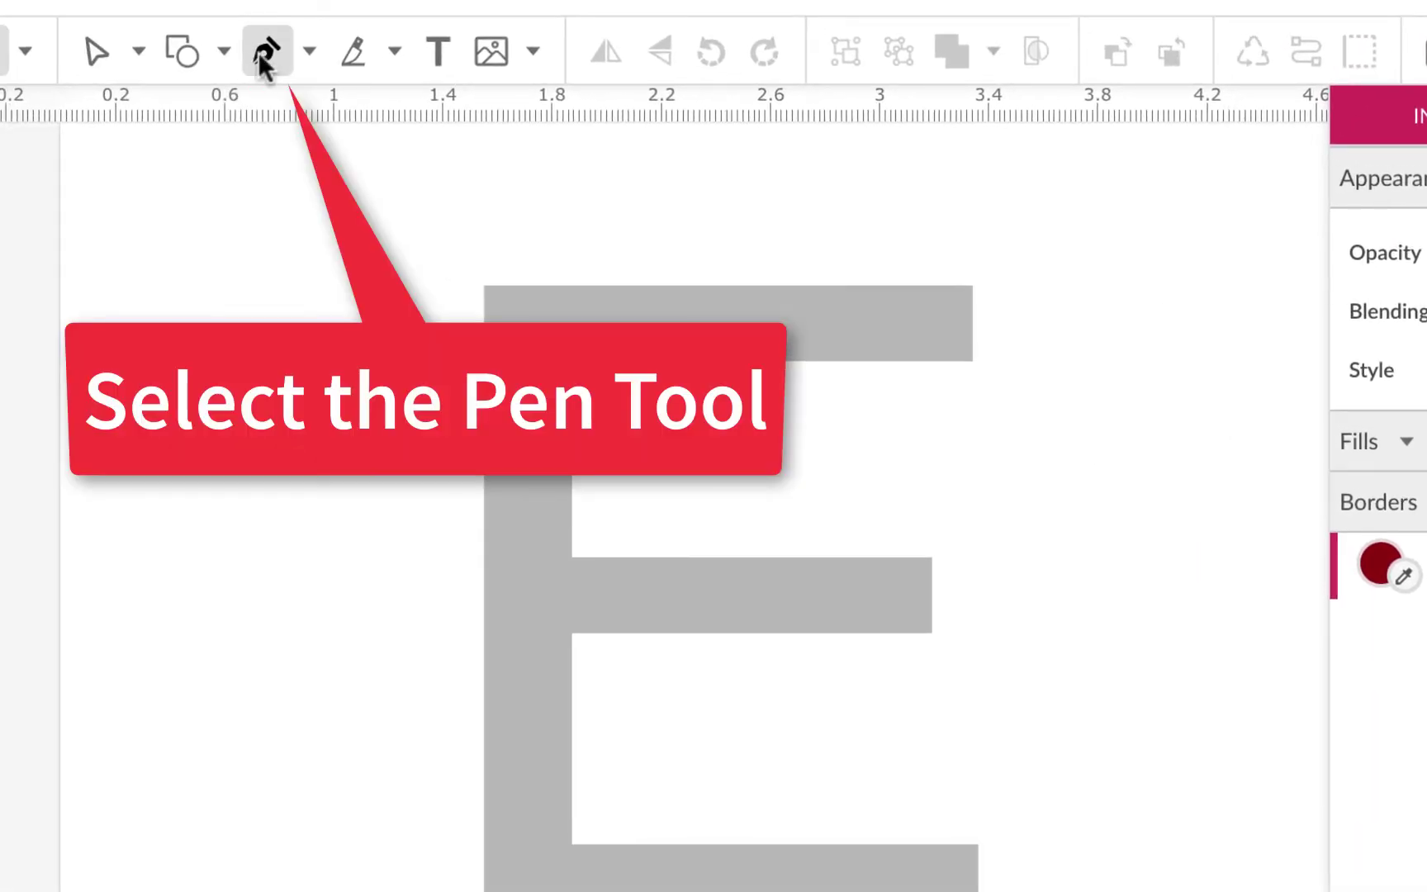
left_click(265, 53)
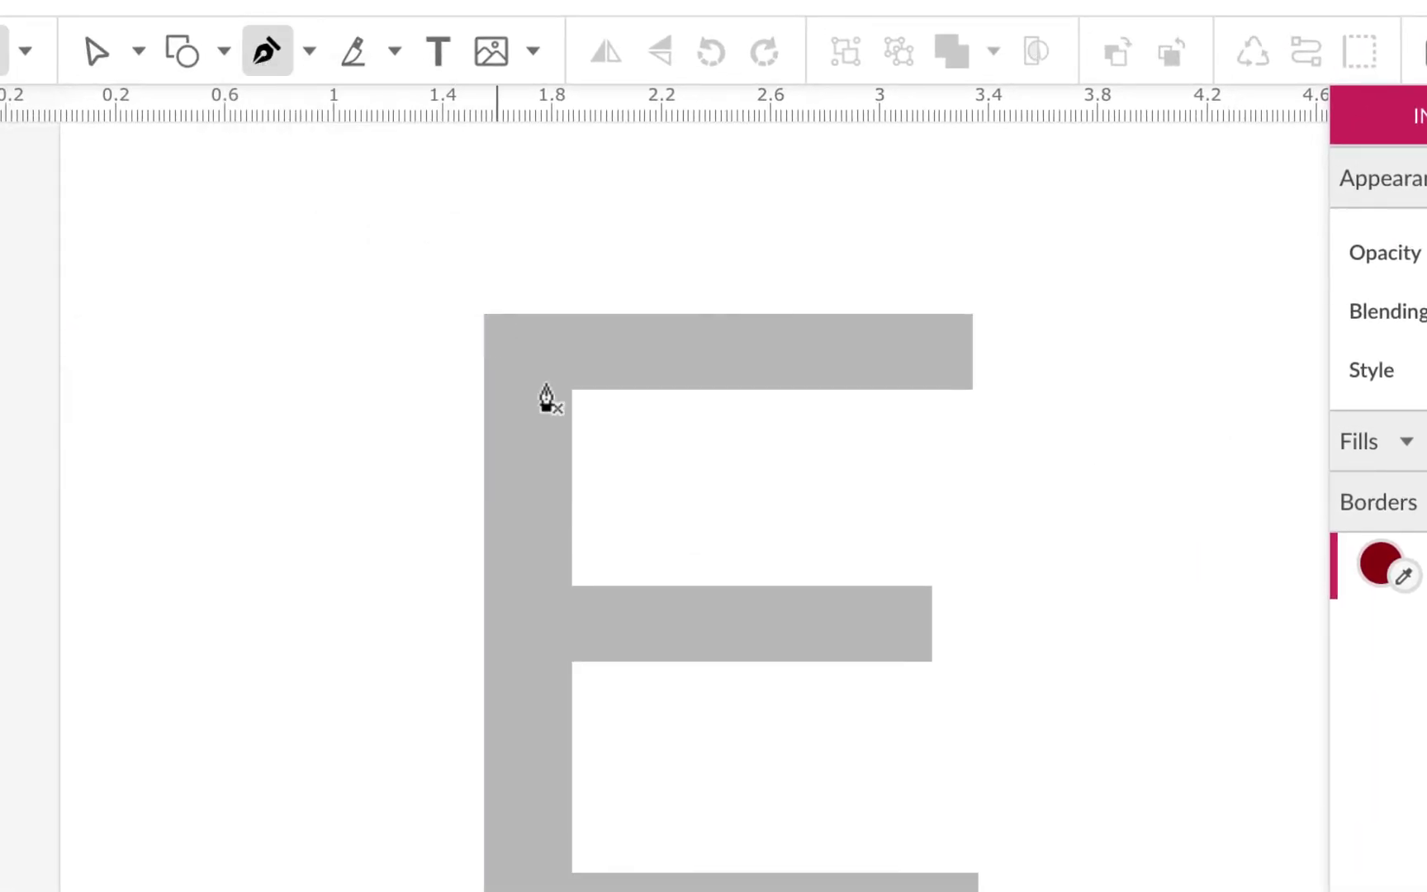
scroll(559, 406, "down", 3)
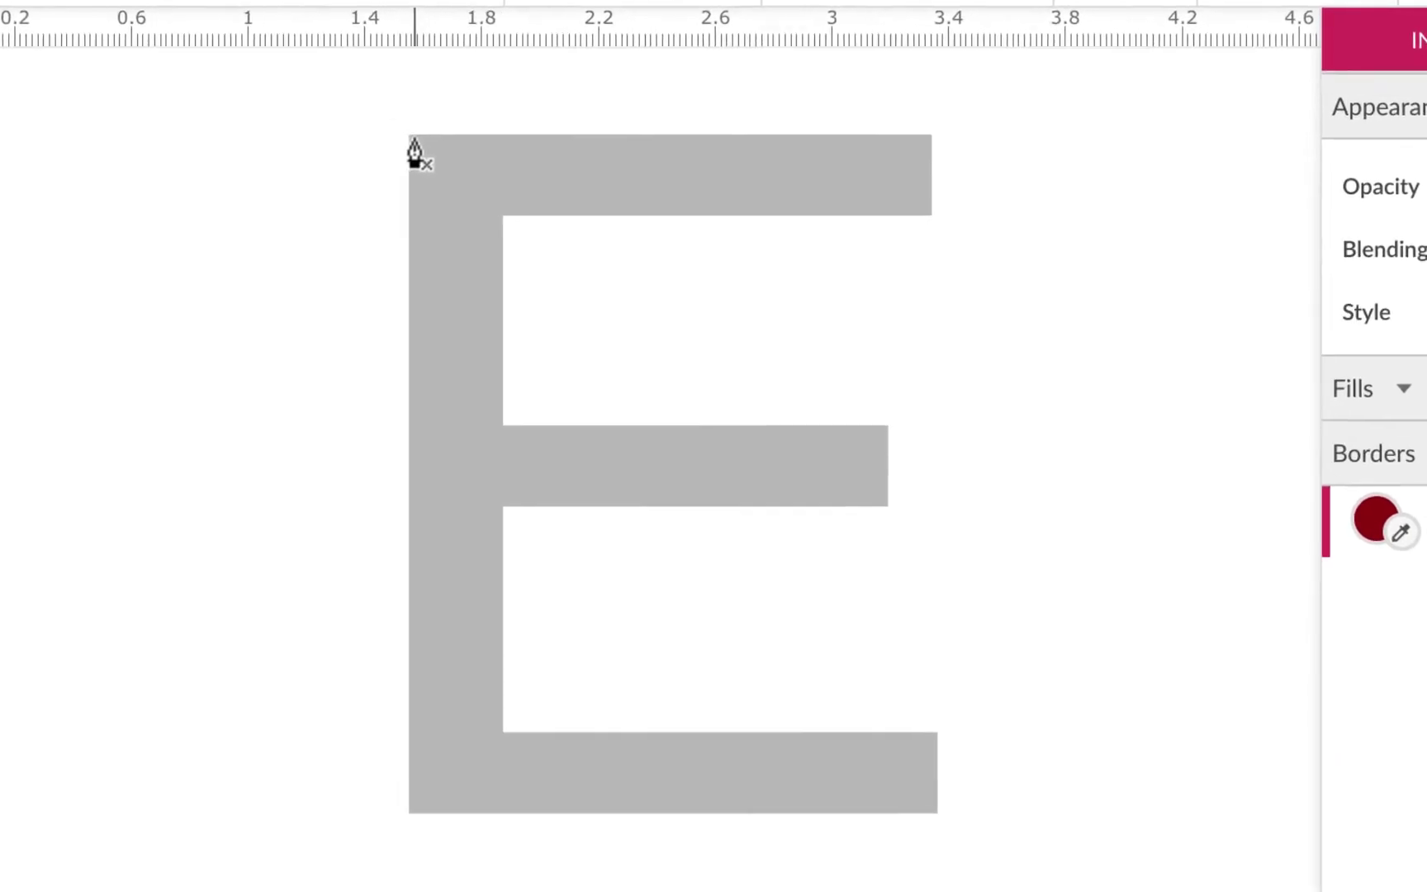
left_click(388, 116)
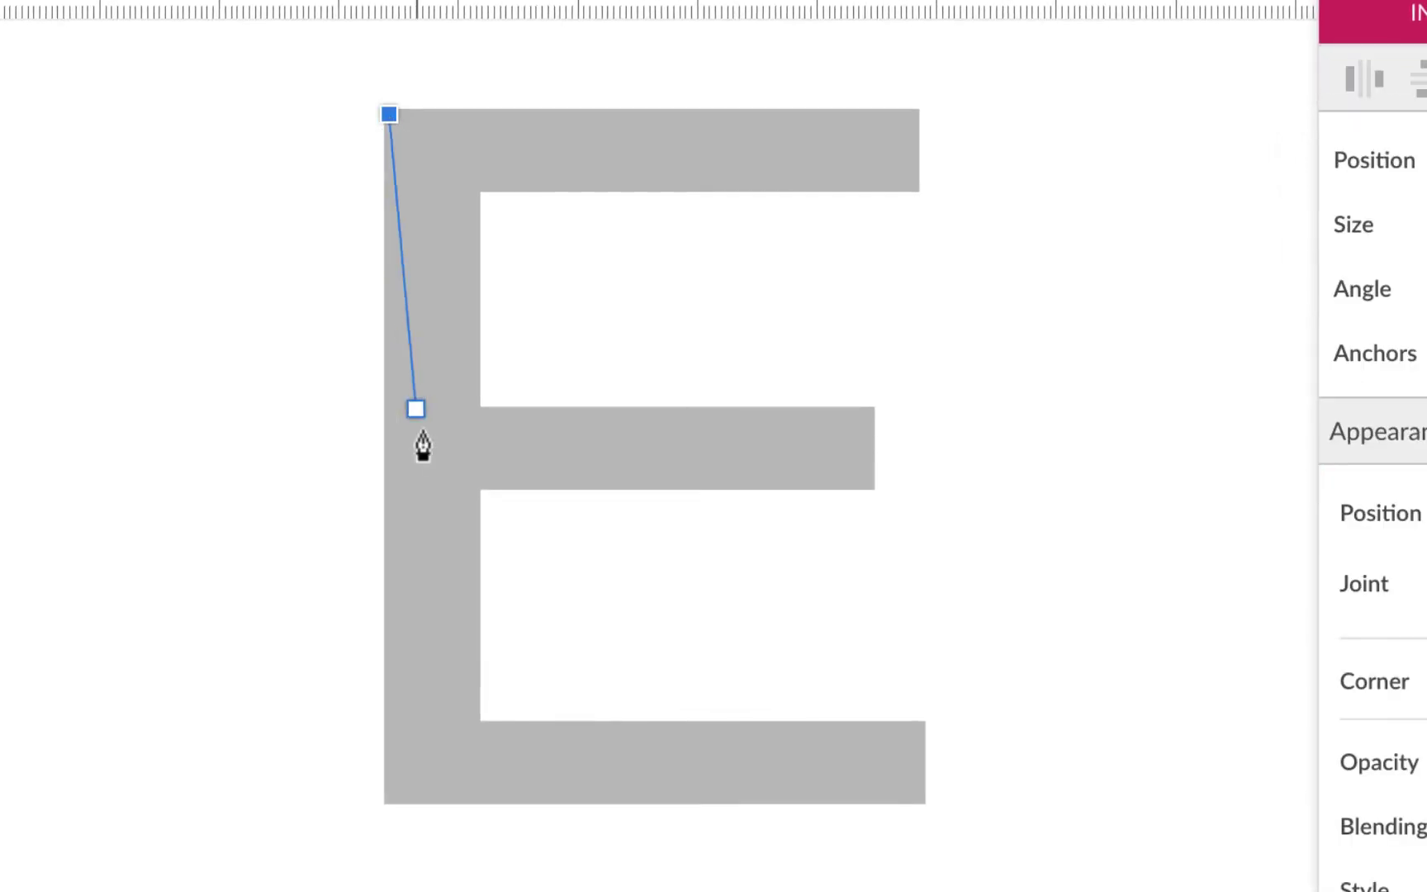
left_click(385, 808)
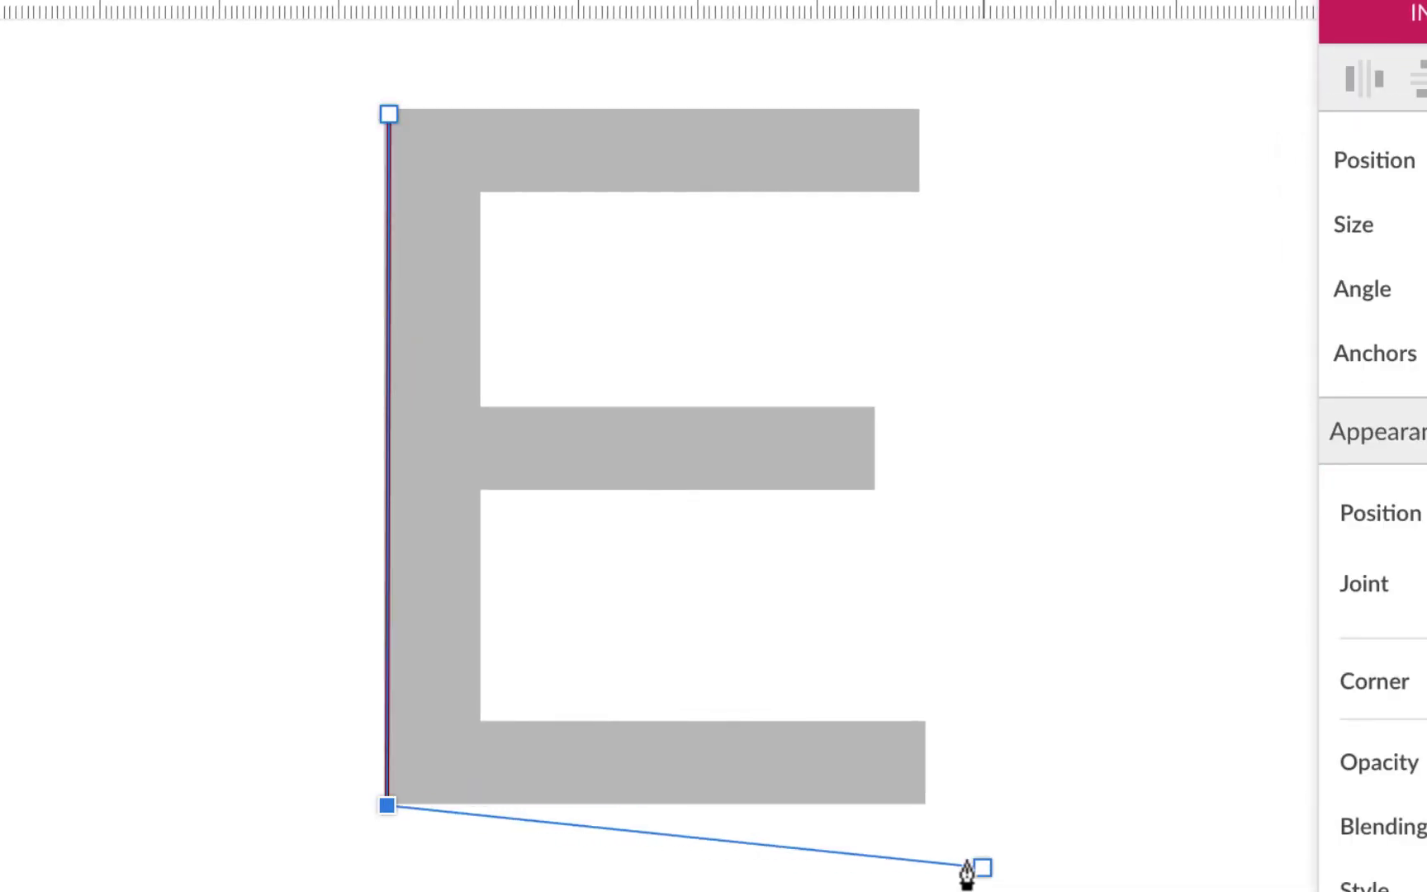
left_click(922, 806)
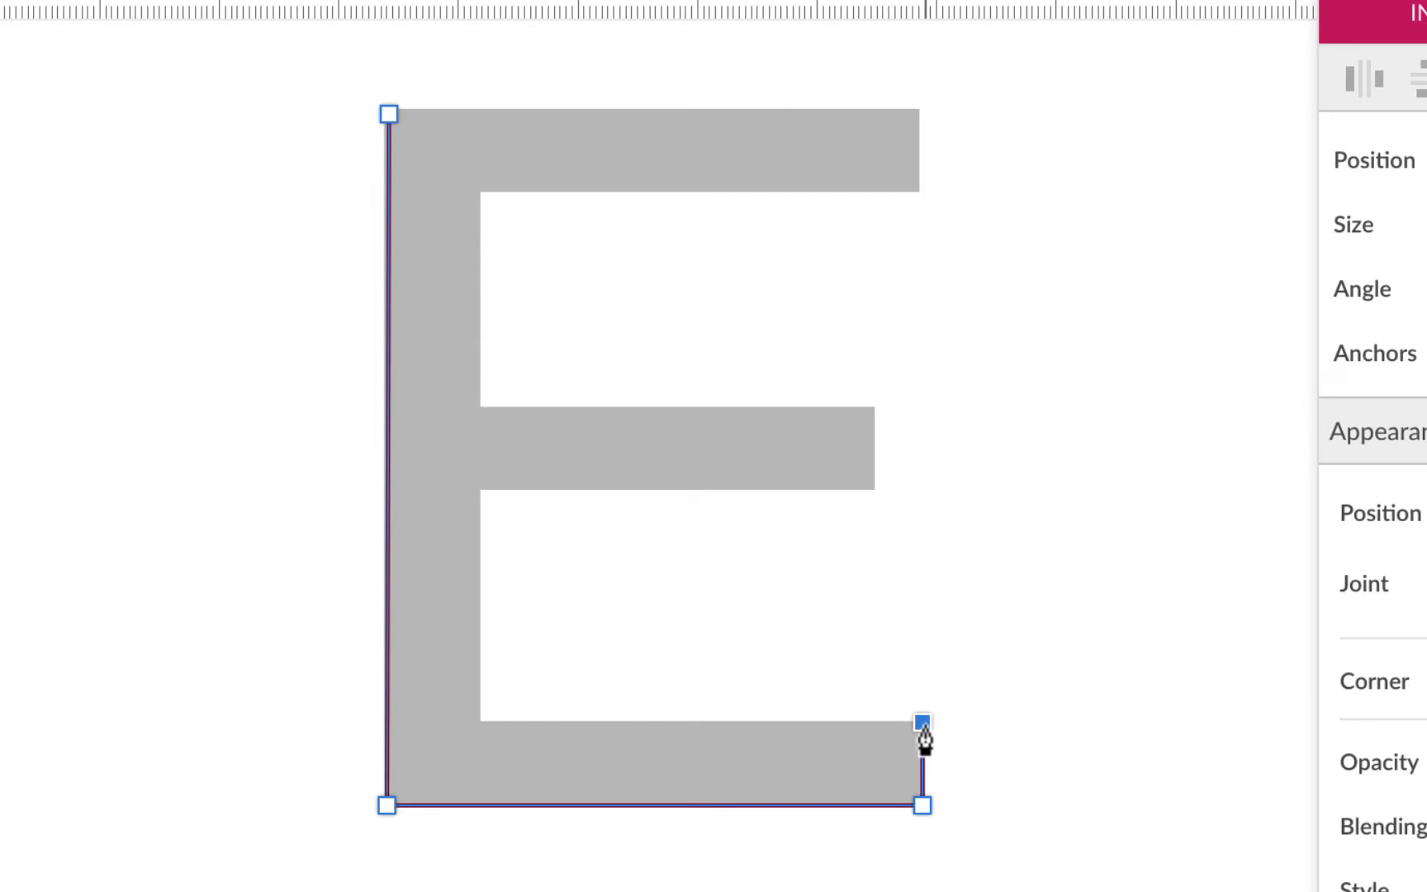
left_click(922, 724)
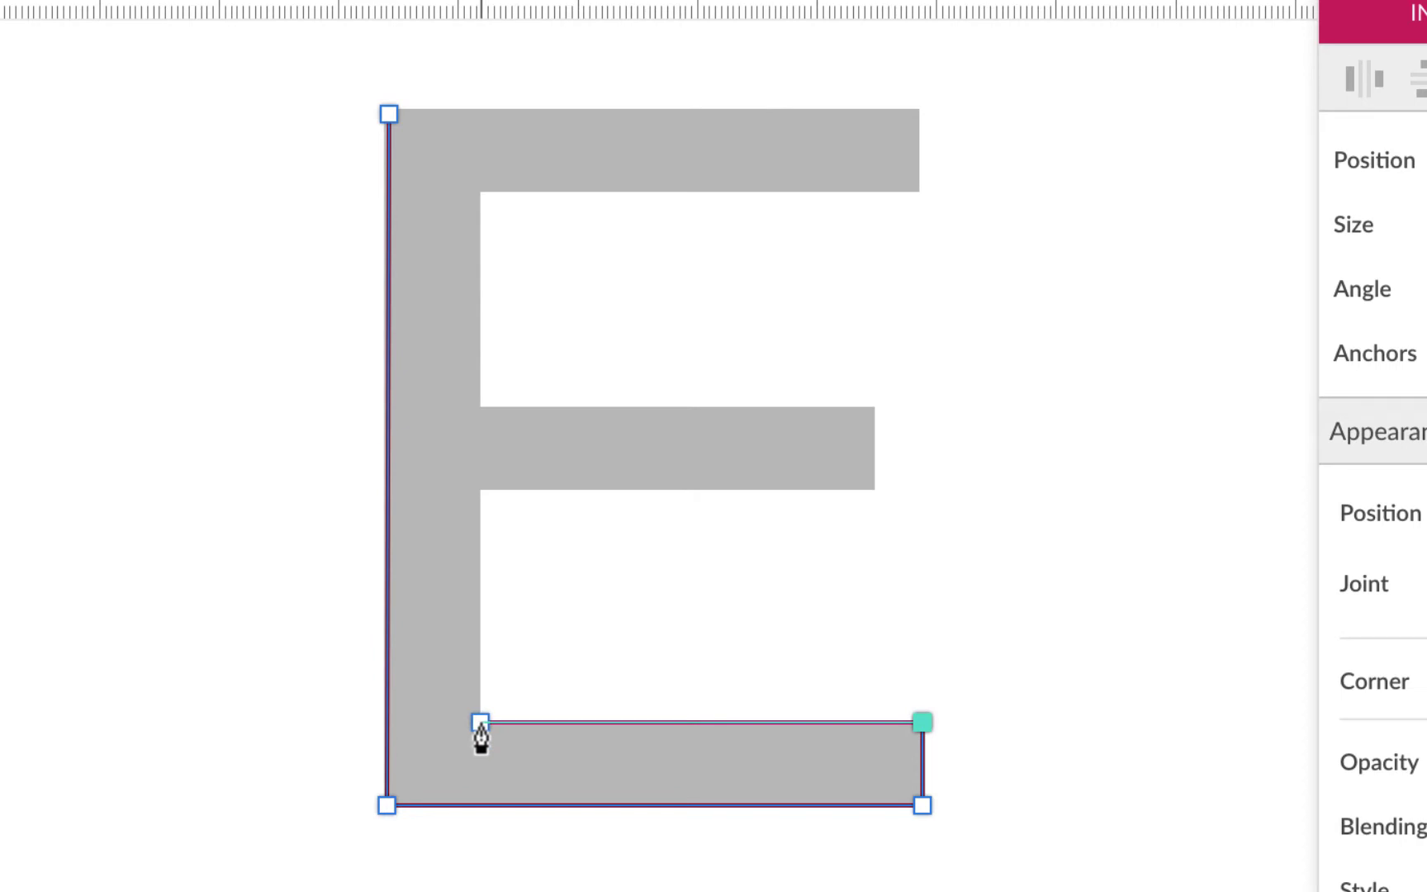
left_click(480, 723)
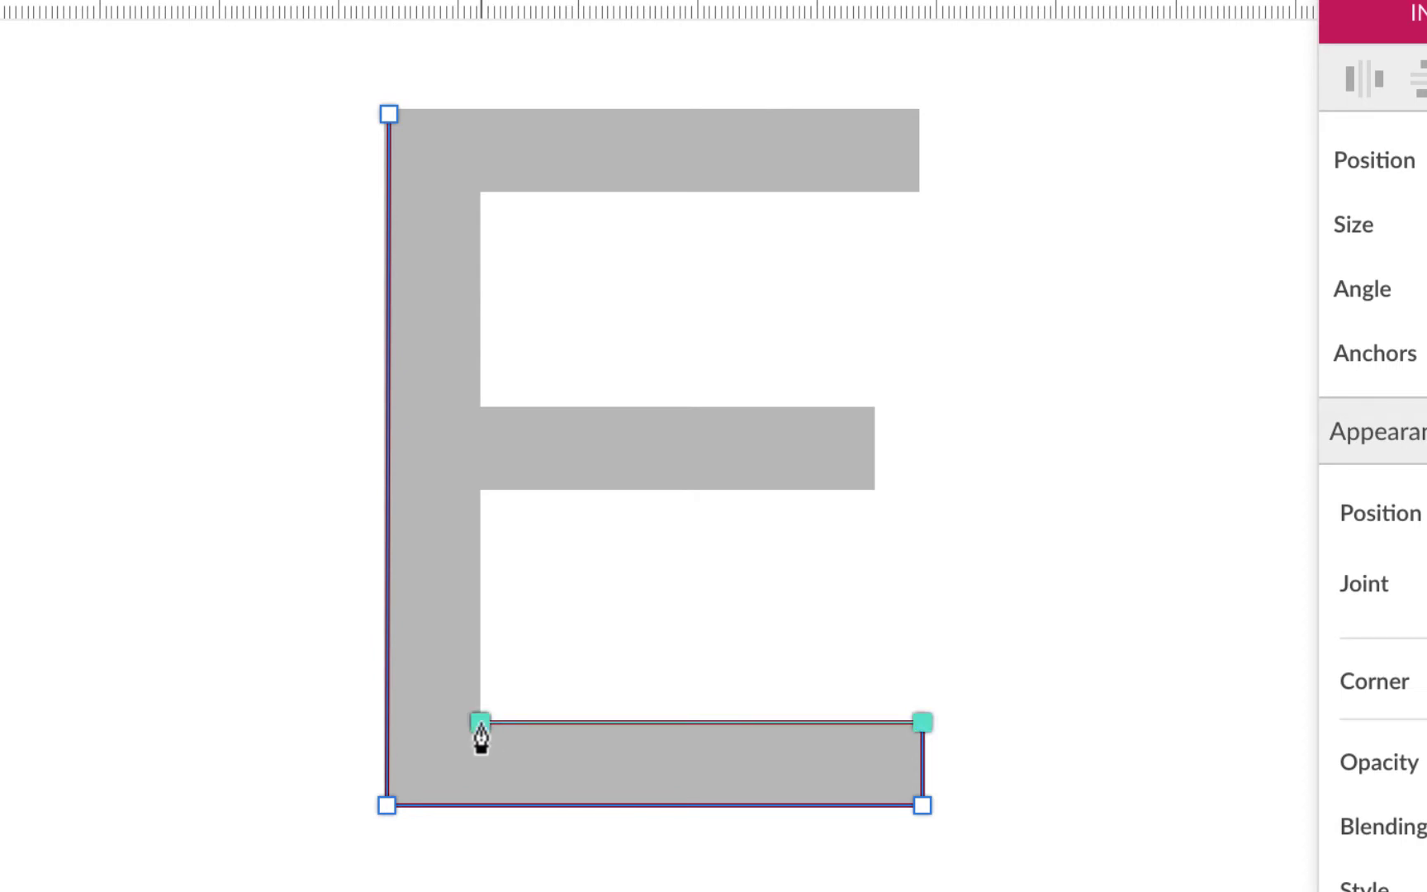
- Continue the path up the inner stem edge and around the E's middle arm, placing an anchor at each corner
left_click(480, 491)
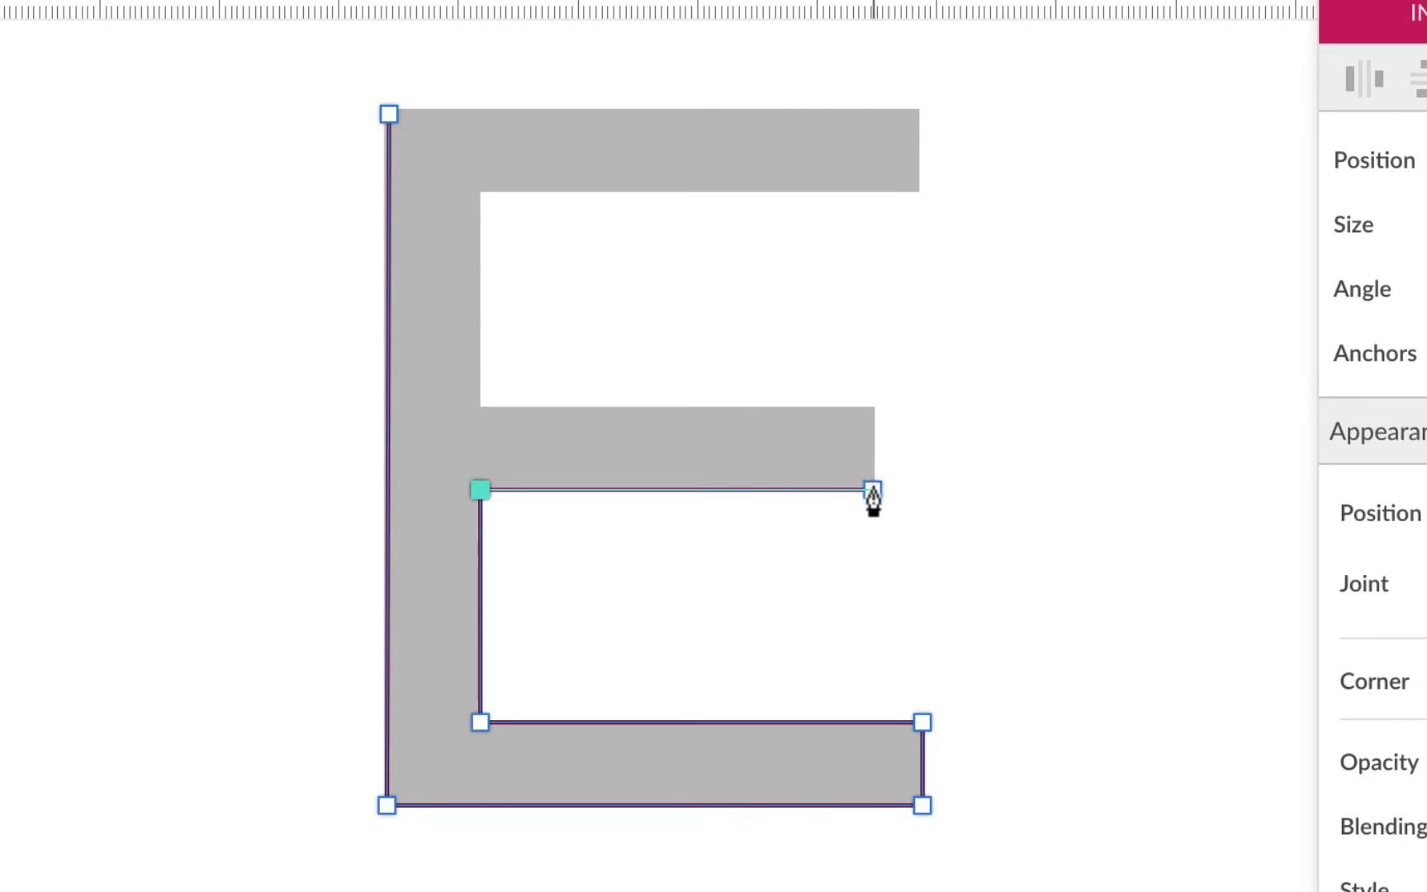
left_click(874, 491)
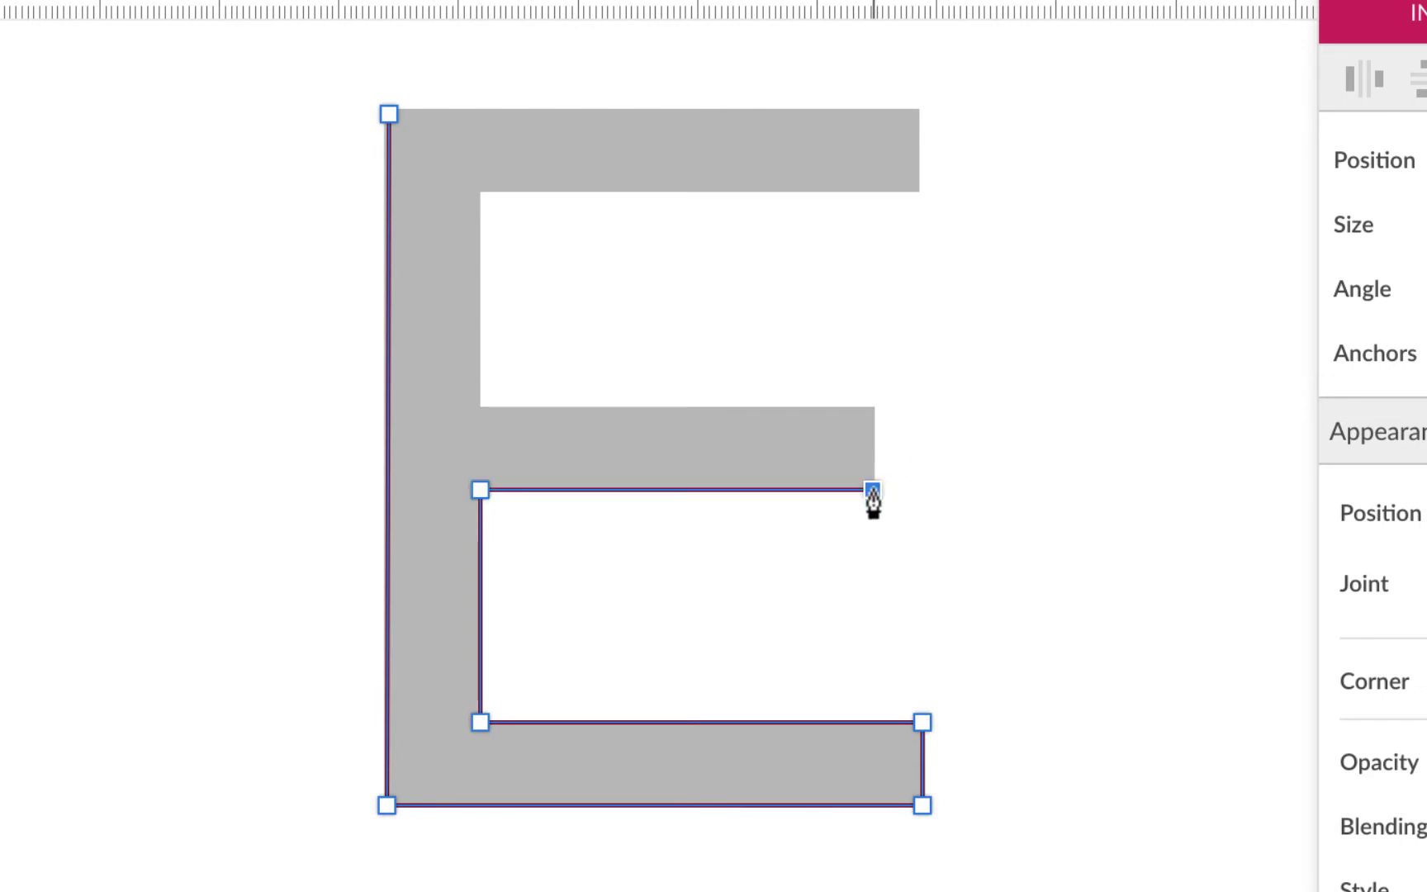
left_click(872, 408)
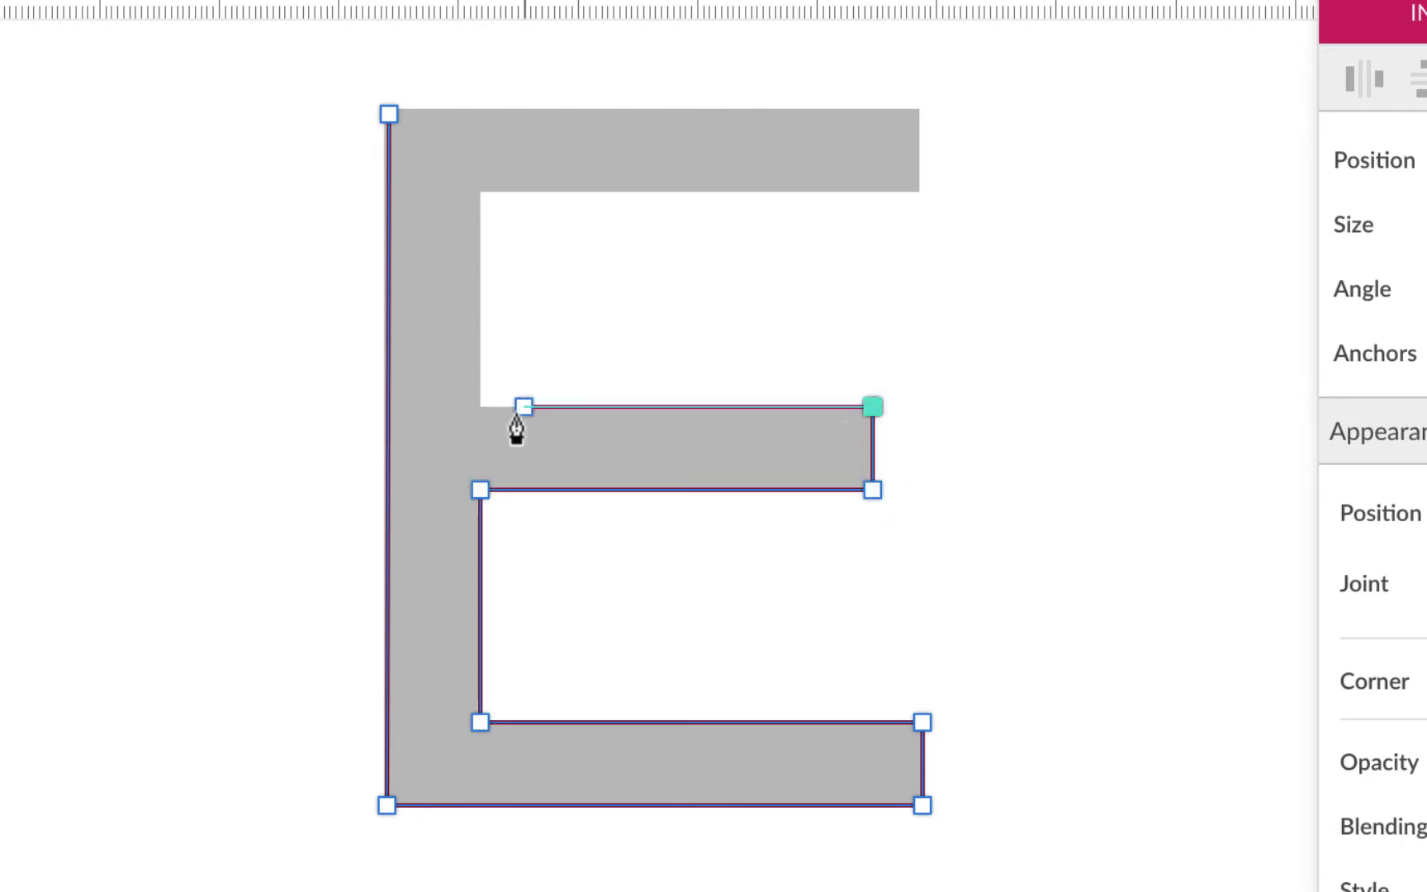
left_click(478, 412)
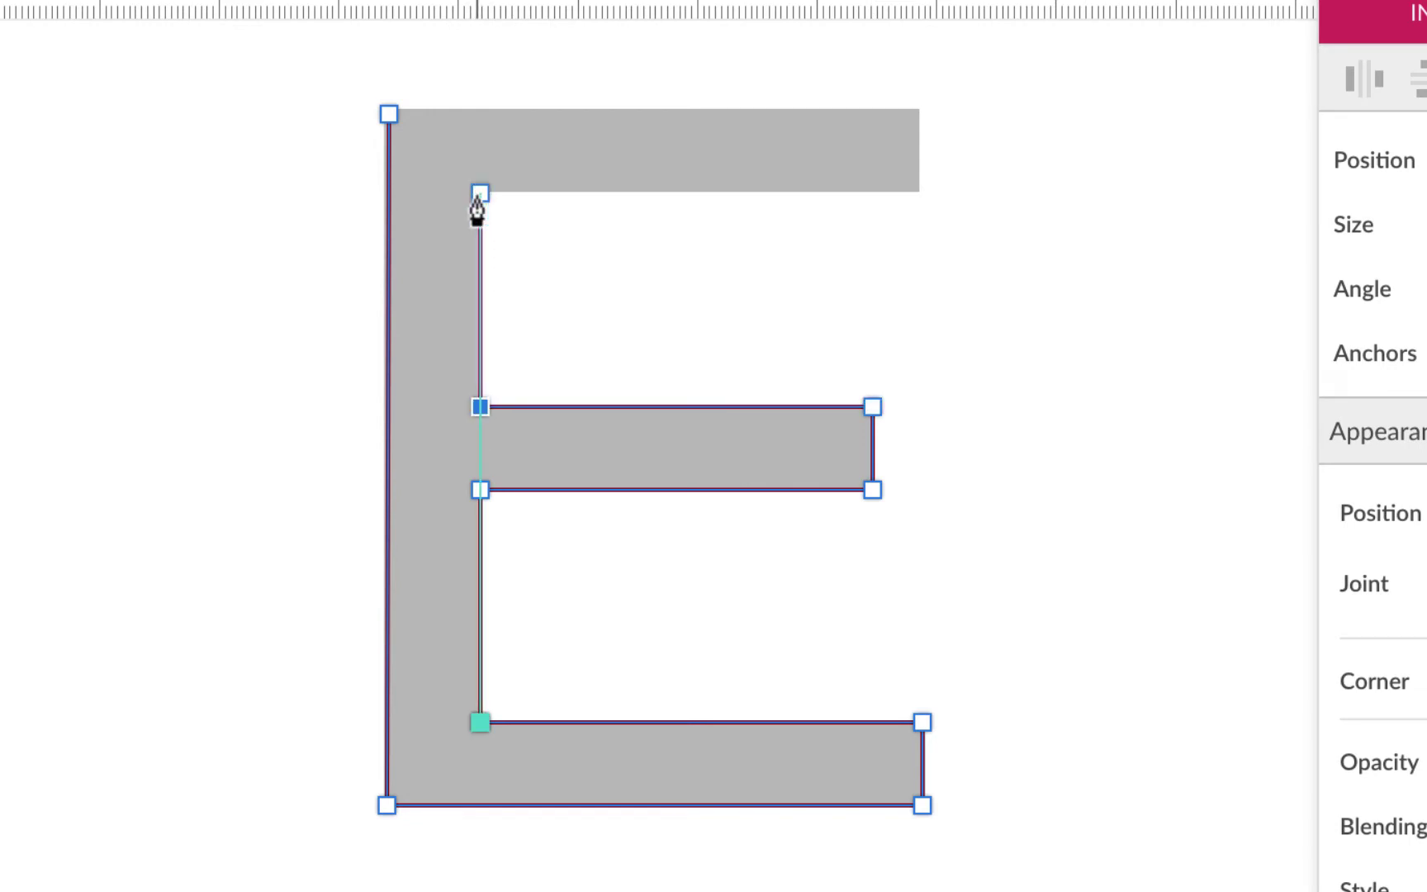
- Trace the upper inner stem edge and top arm of the E, and close the path at its starting anchor
left_click(478, 195)
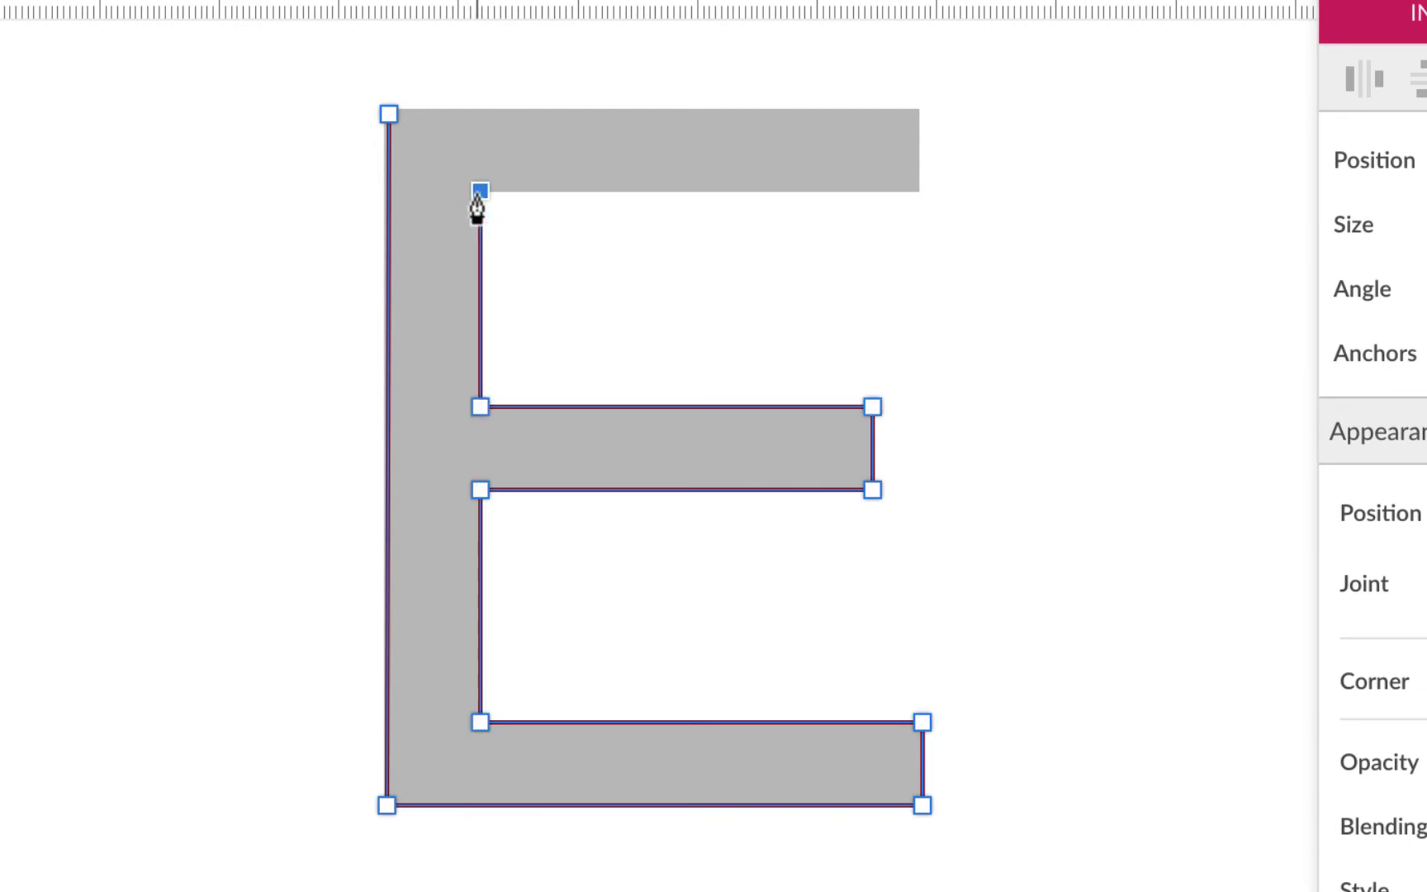
left_click(913, 195)
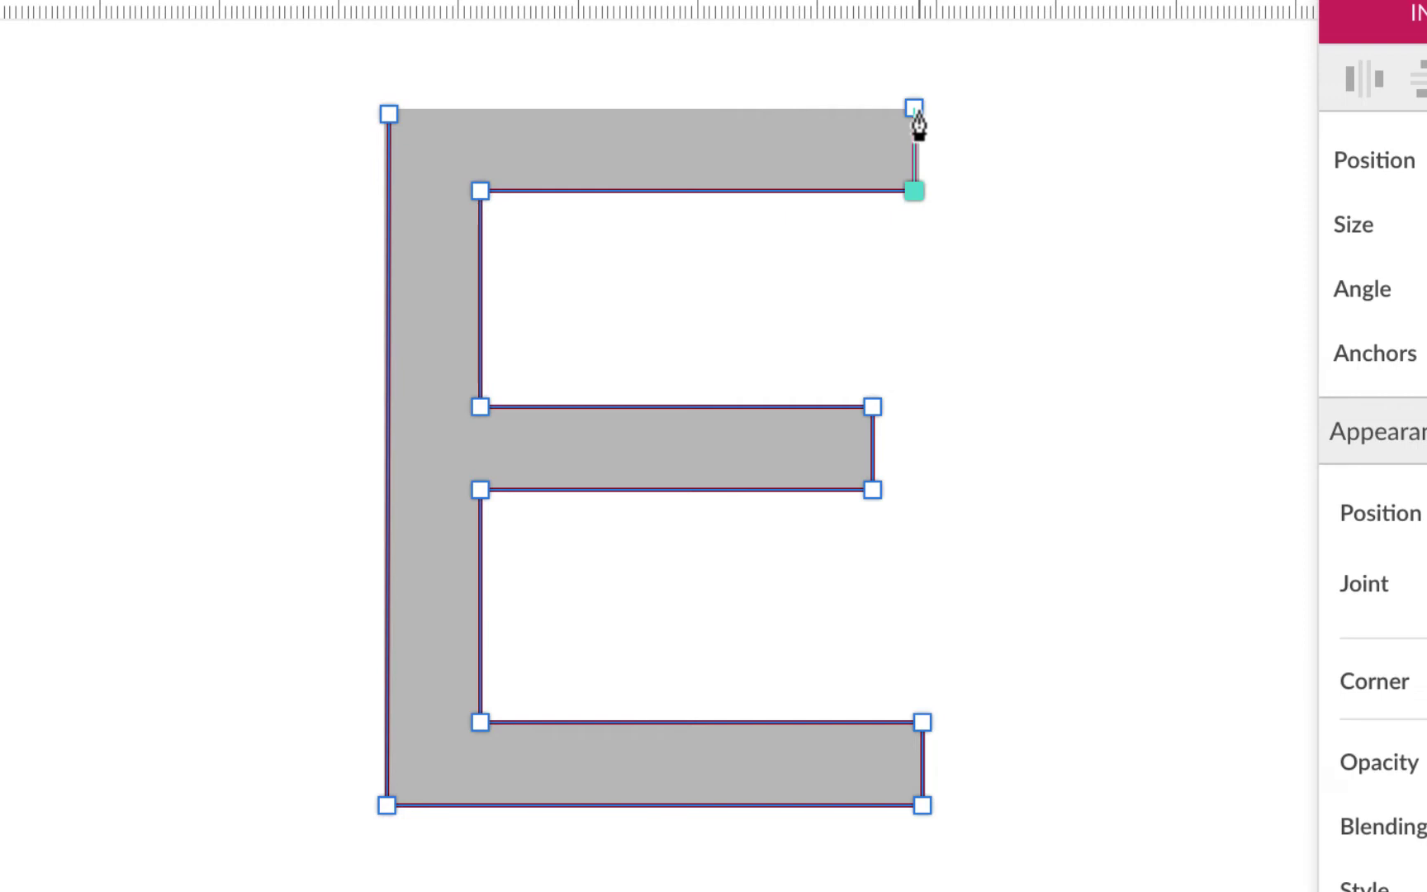
left_click(916, 109)
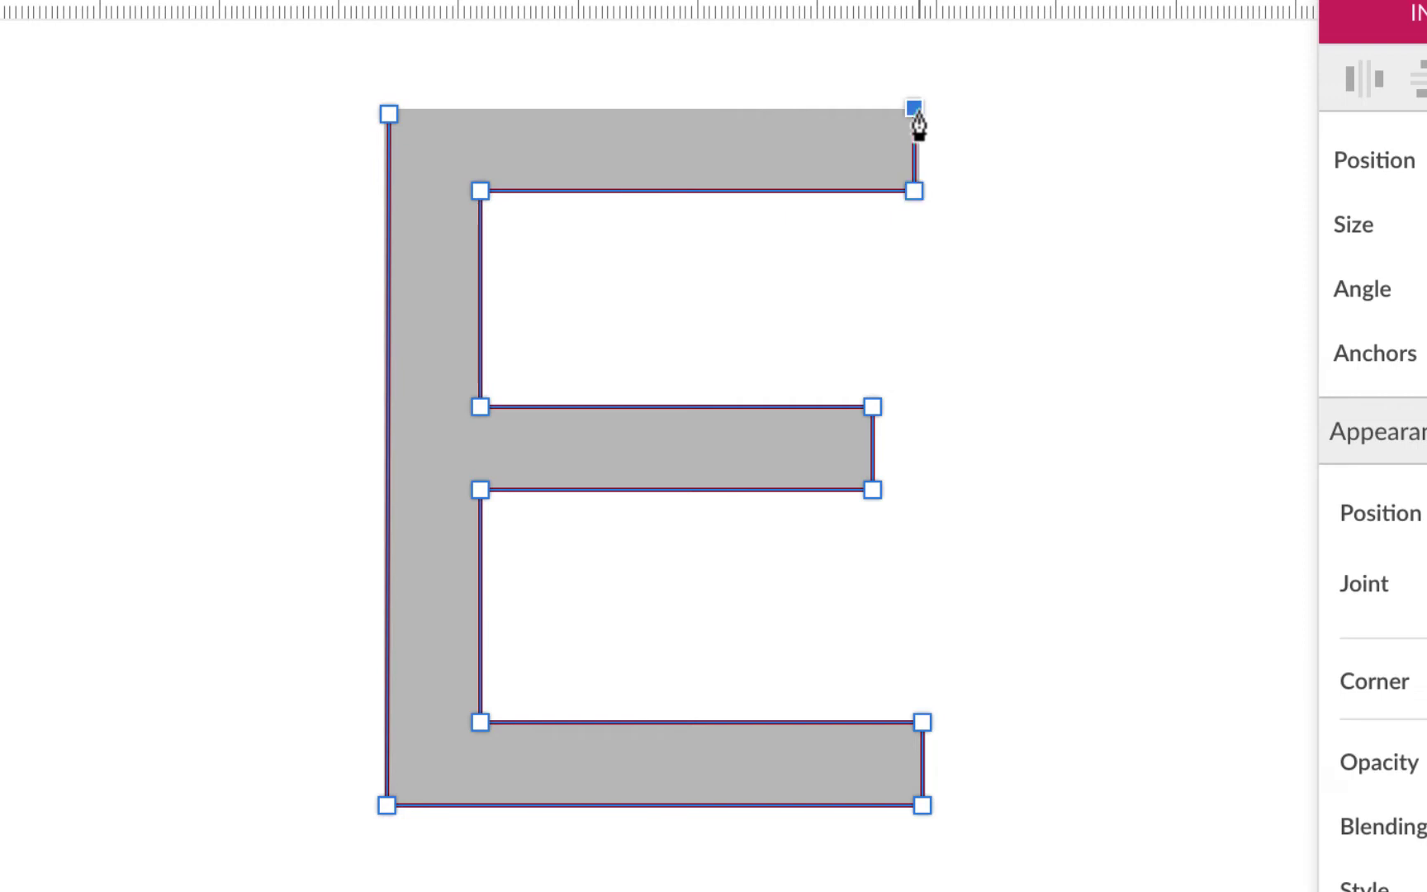
left_click(389, 124)
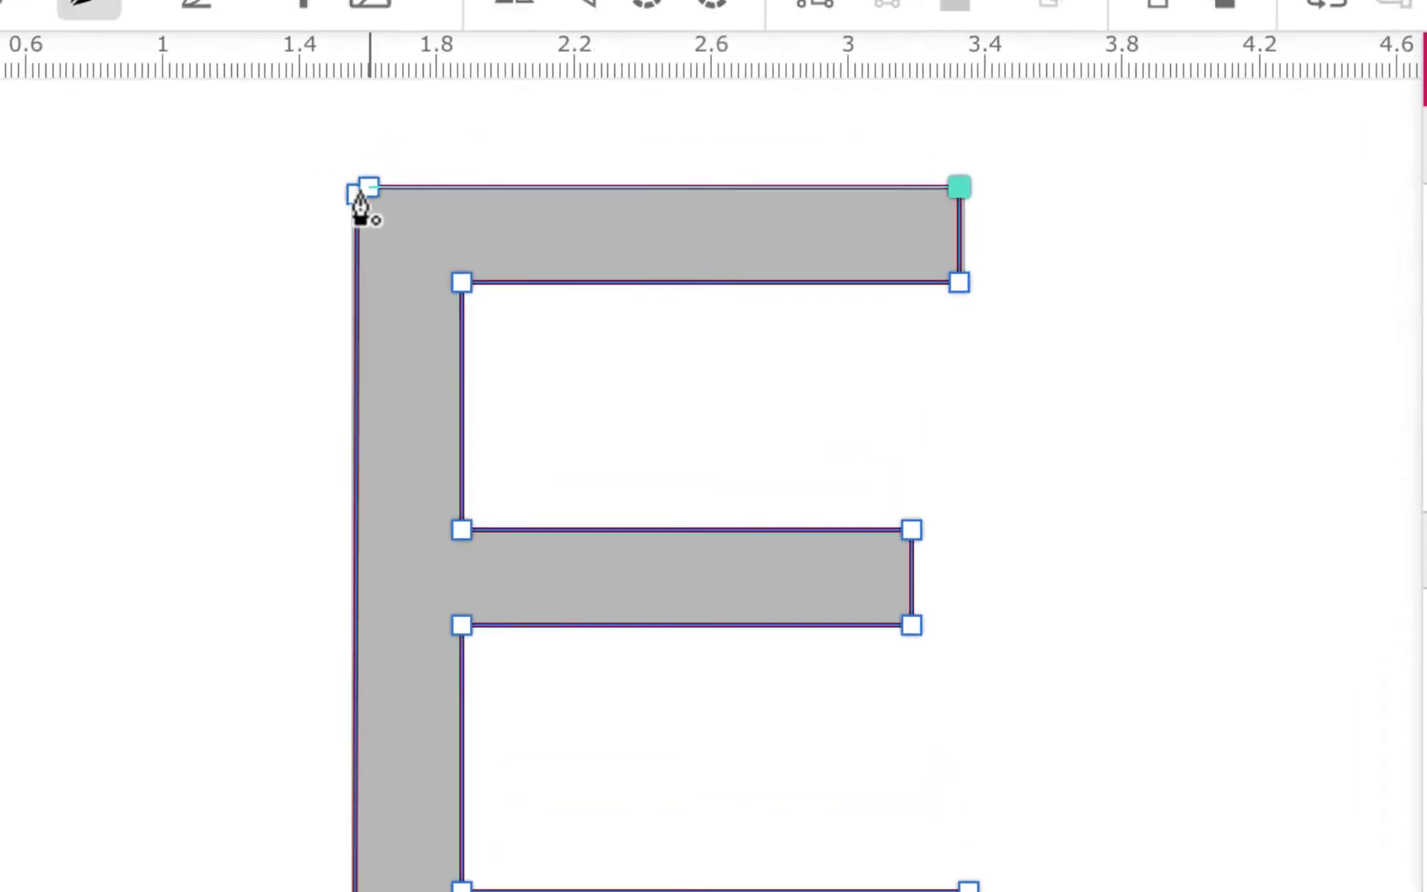
left_click_drag(297, 329, 297, 335)
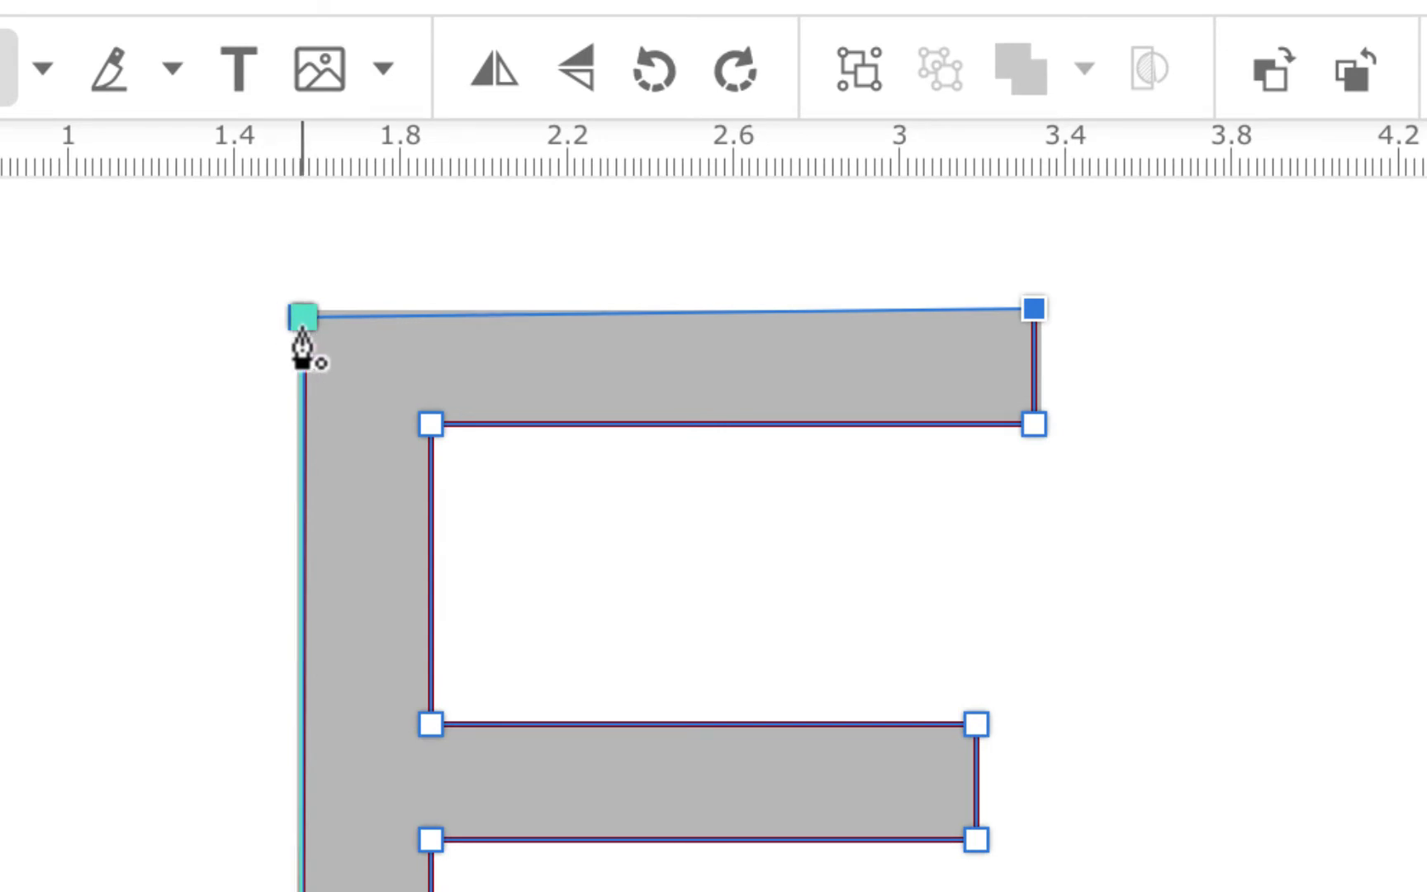
left_click(302, 330)
- With the Subselect tool, nudge the traced E's upper-left anchor point up to level the top edge
scroll(303, 348, "up", 2)
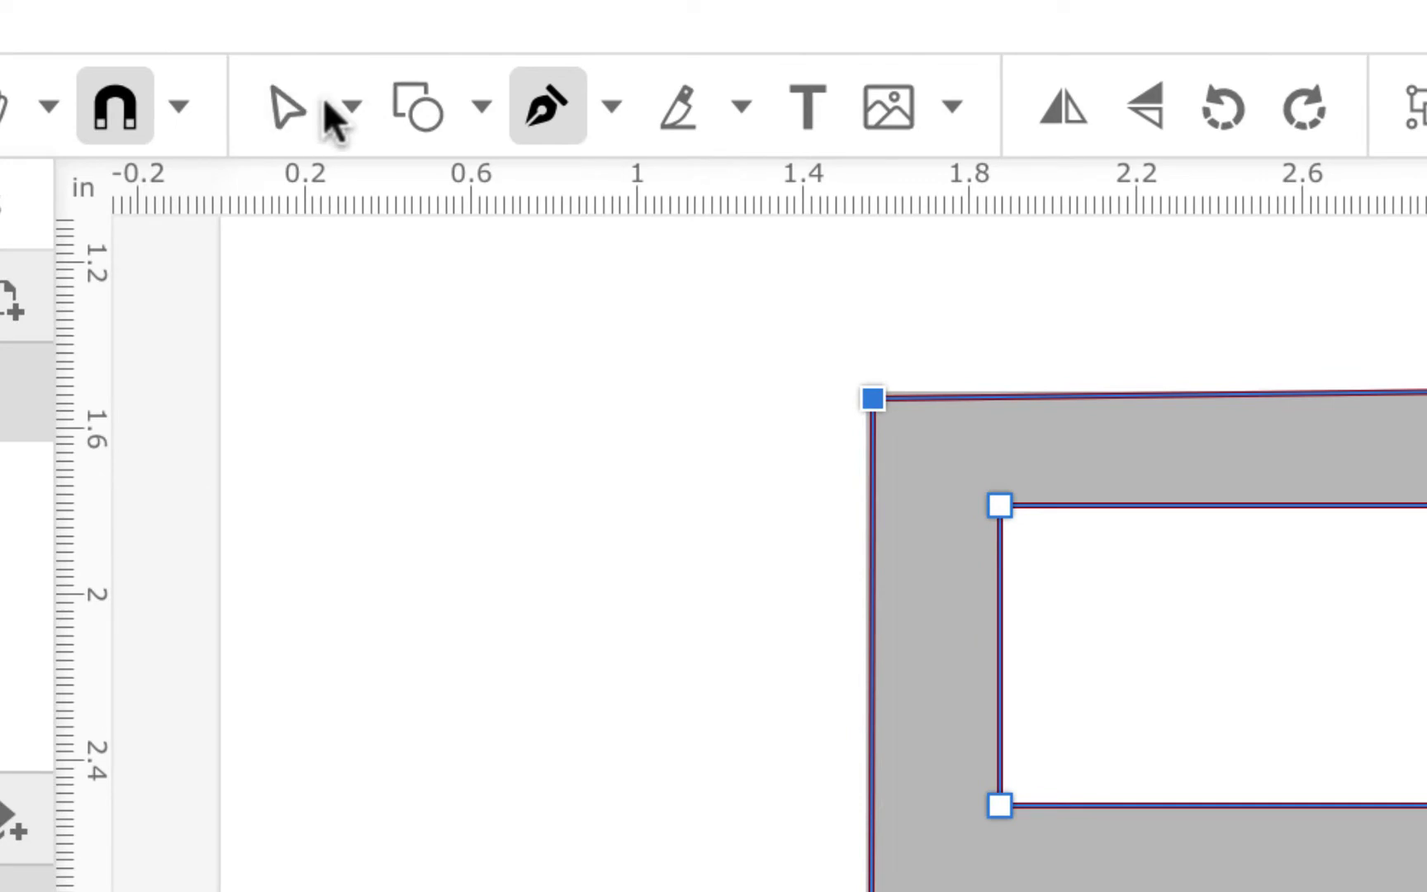
left_click(332, 107)
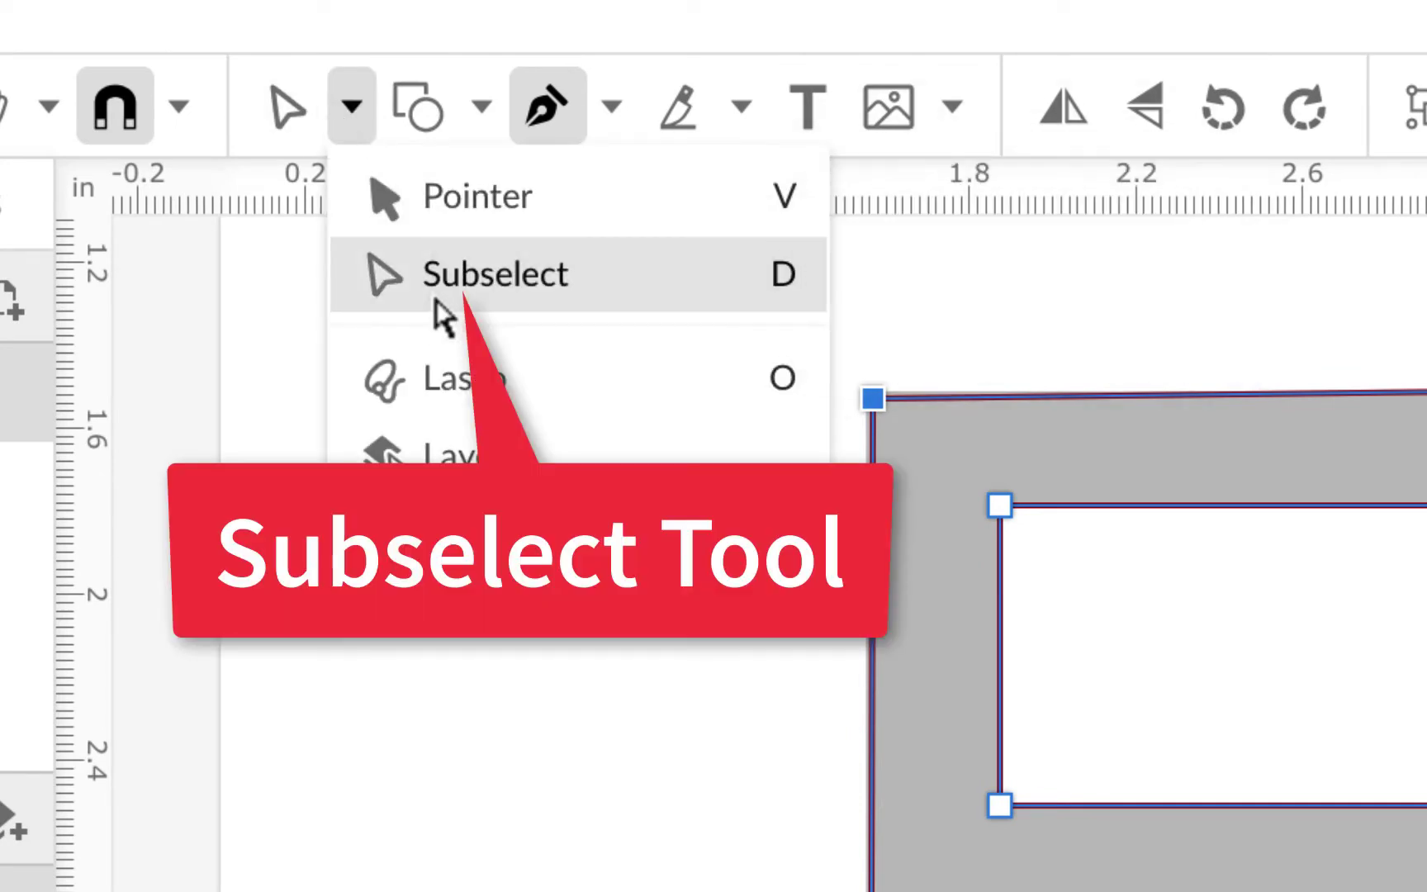
left_click(435, 301)
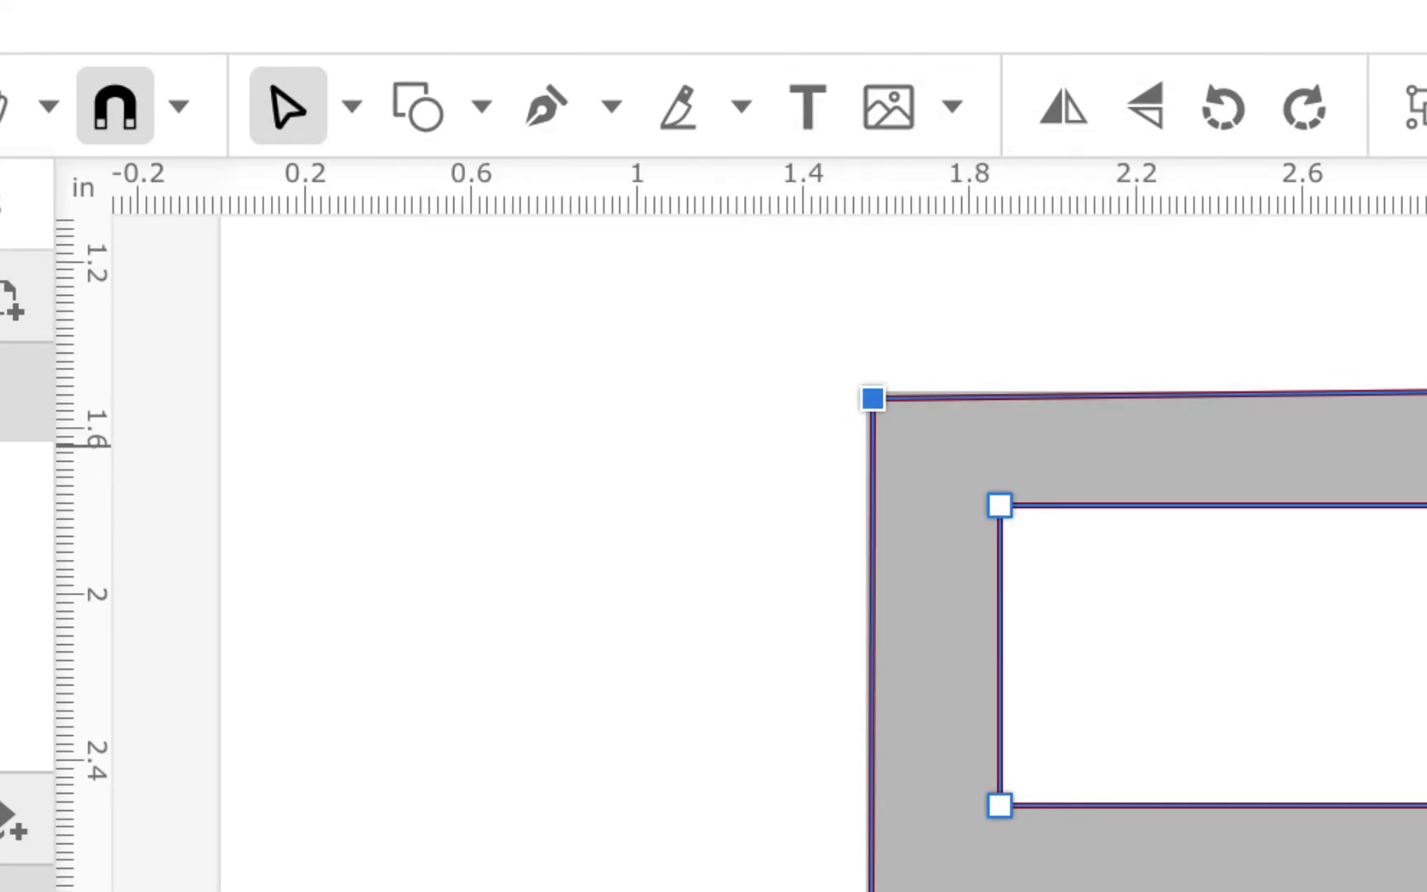
scroll(983, 566, "up", 3)
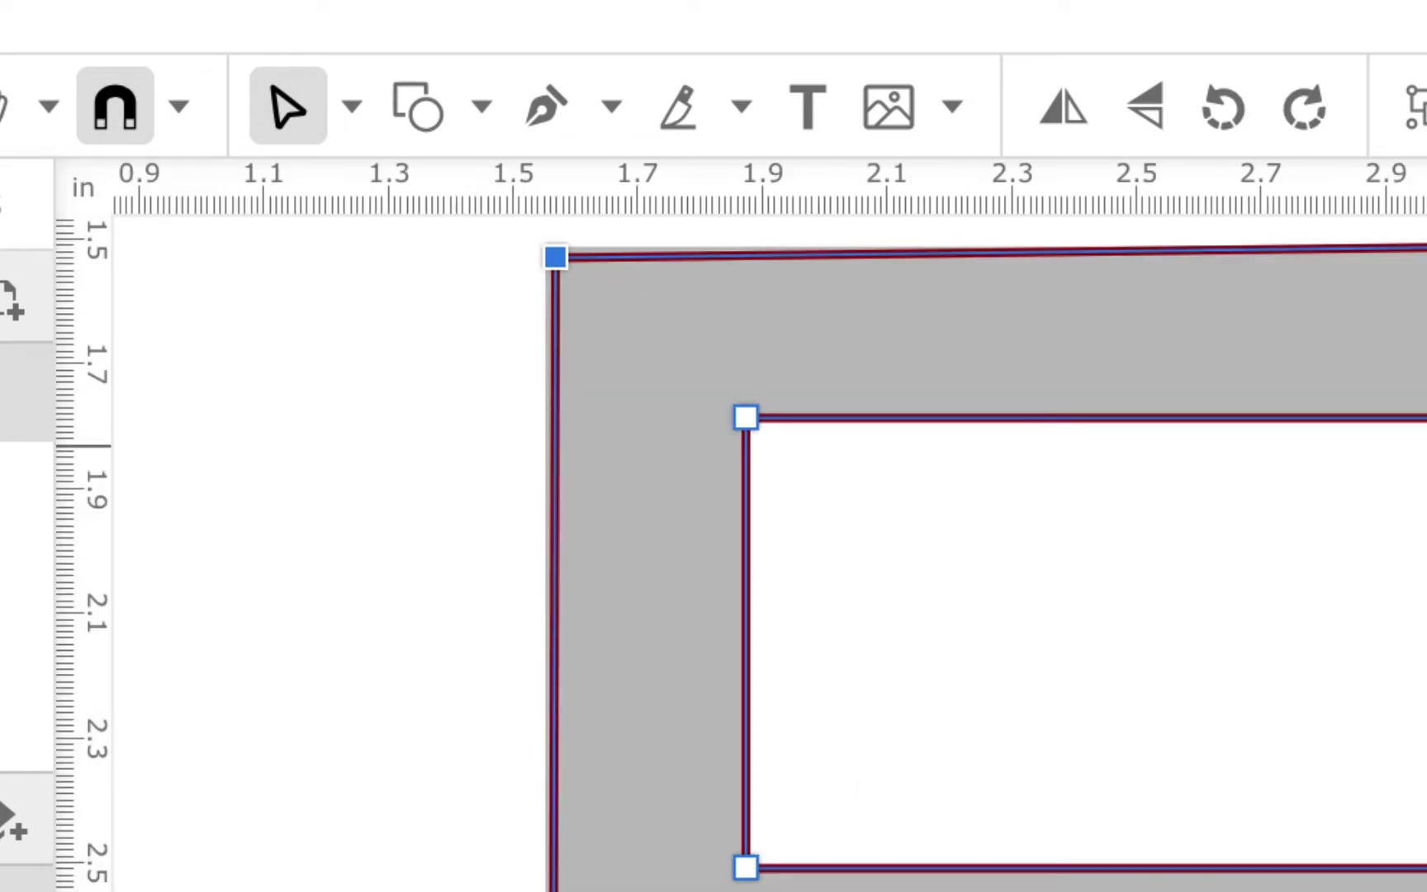
scroll(746, 357, "up", 2)
scroll(746, 357, "left", 1)
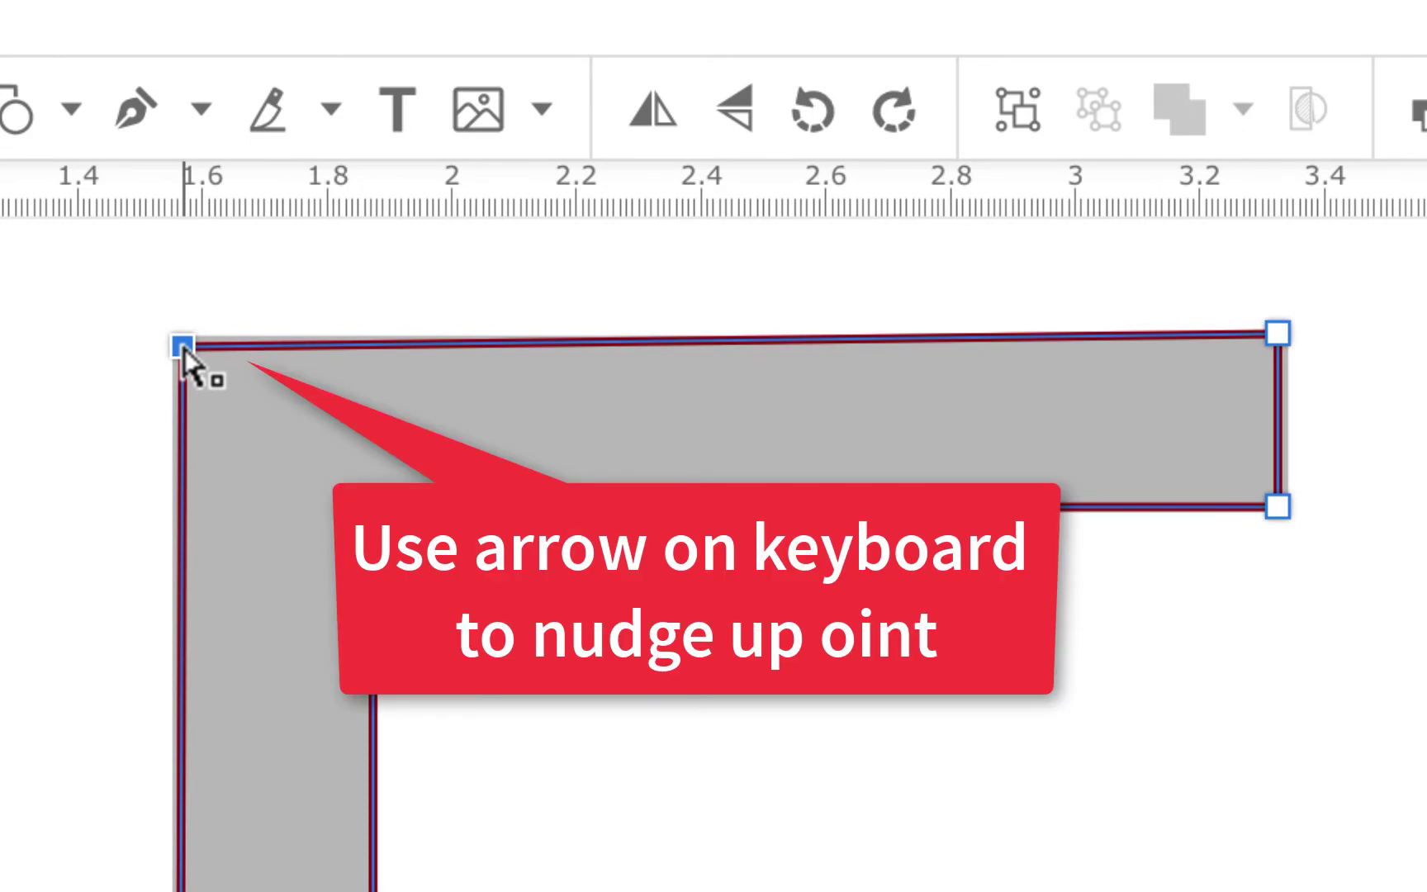
key("Up")
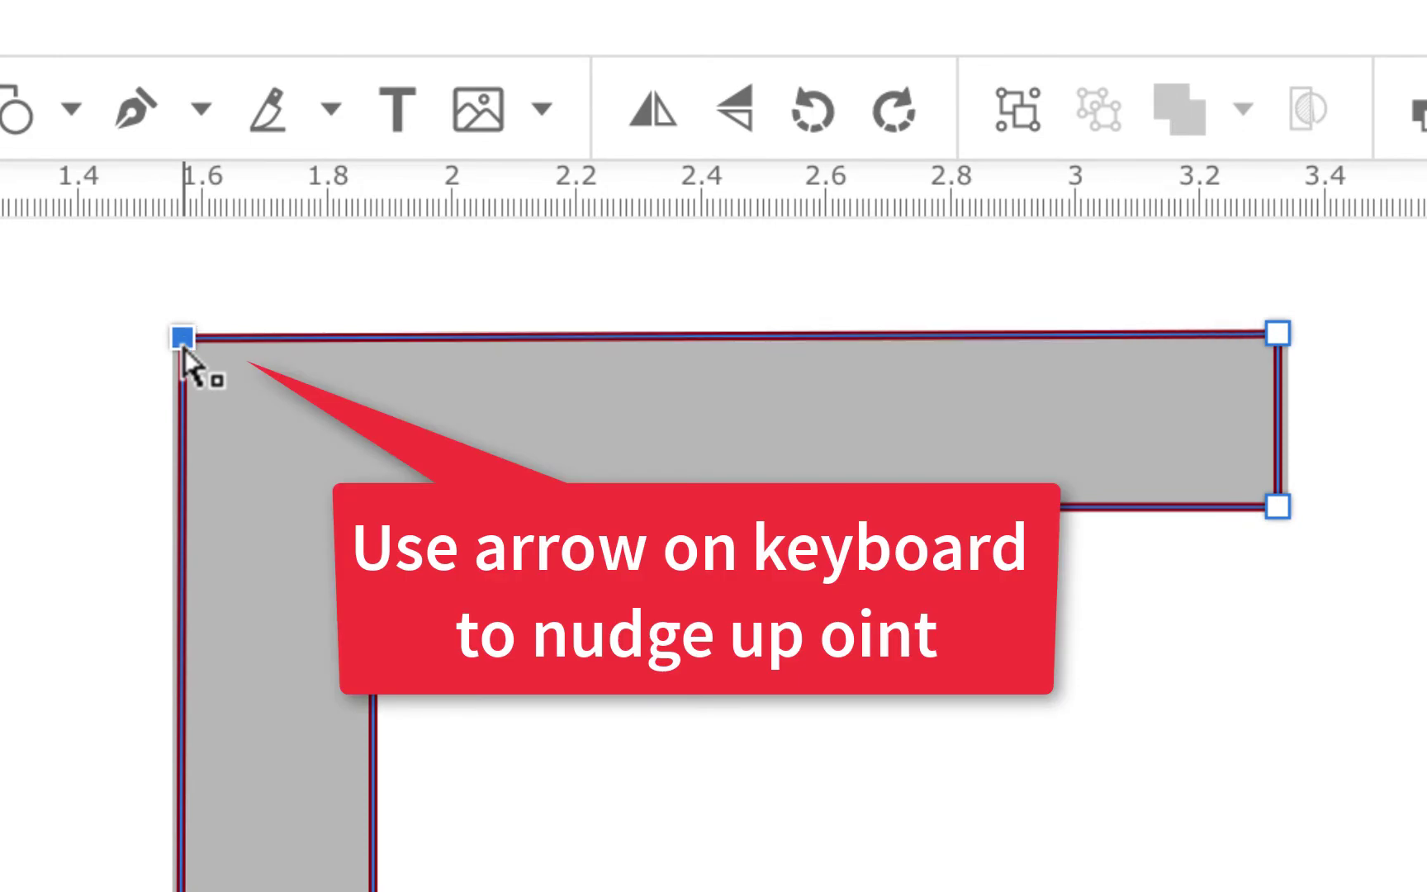
- Rename the traced E's path layer as Cap E Sans
scroll(972, 730, "down", 3)
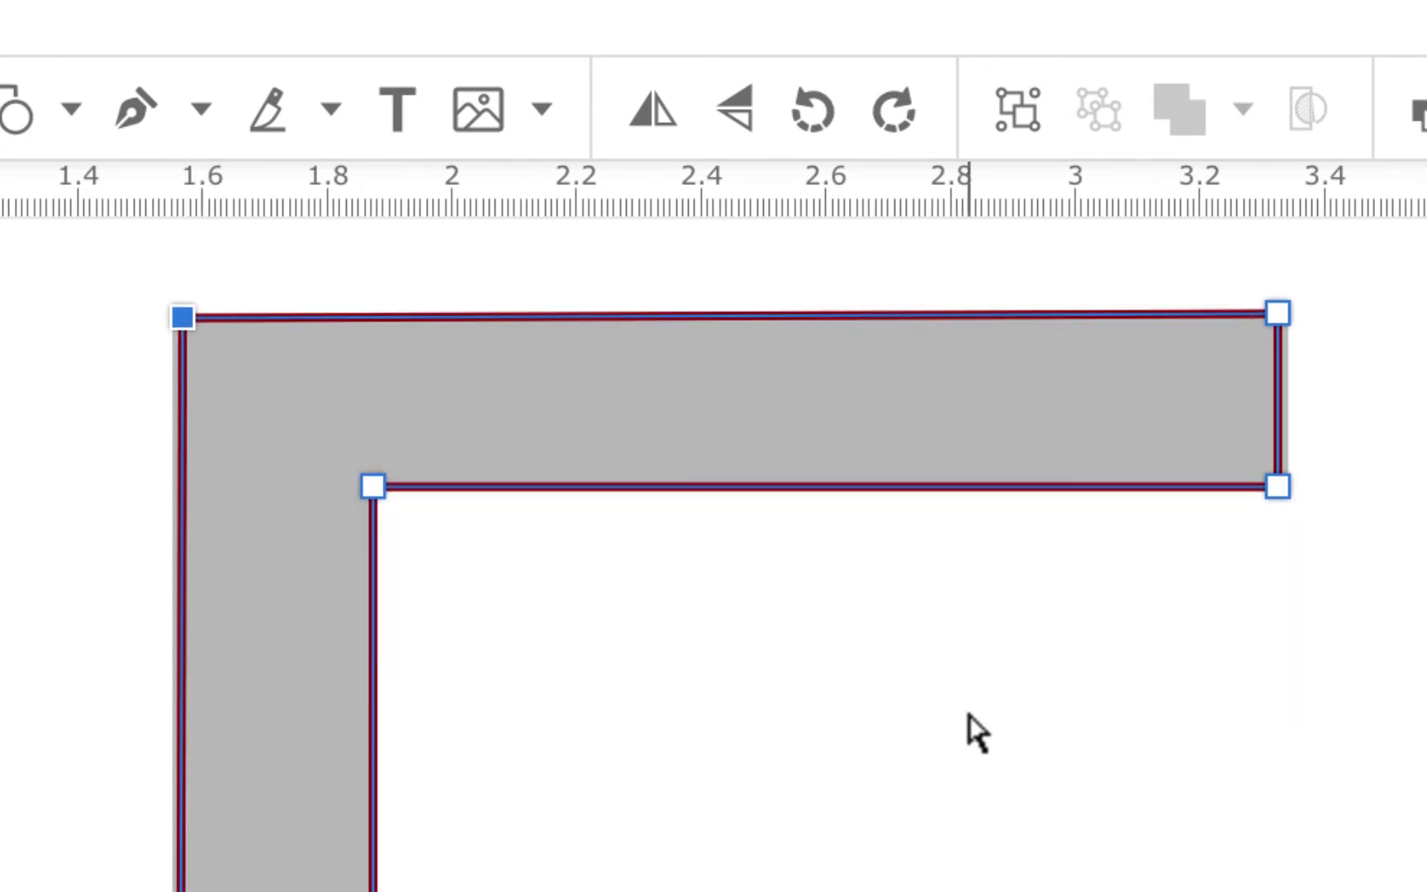
scroll(970, 715, "down", 1)
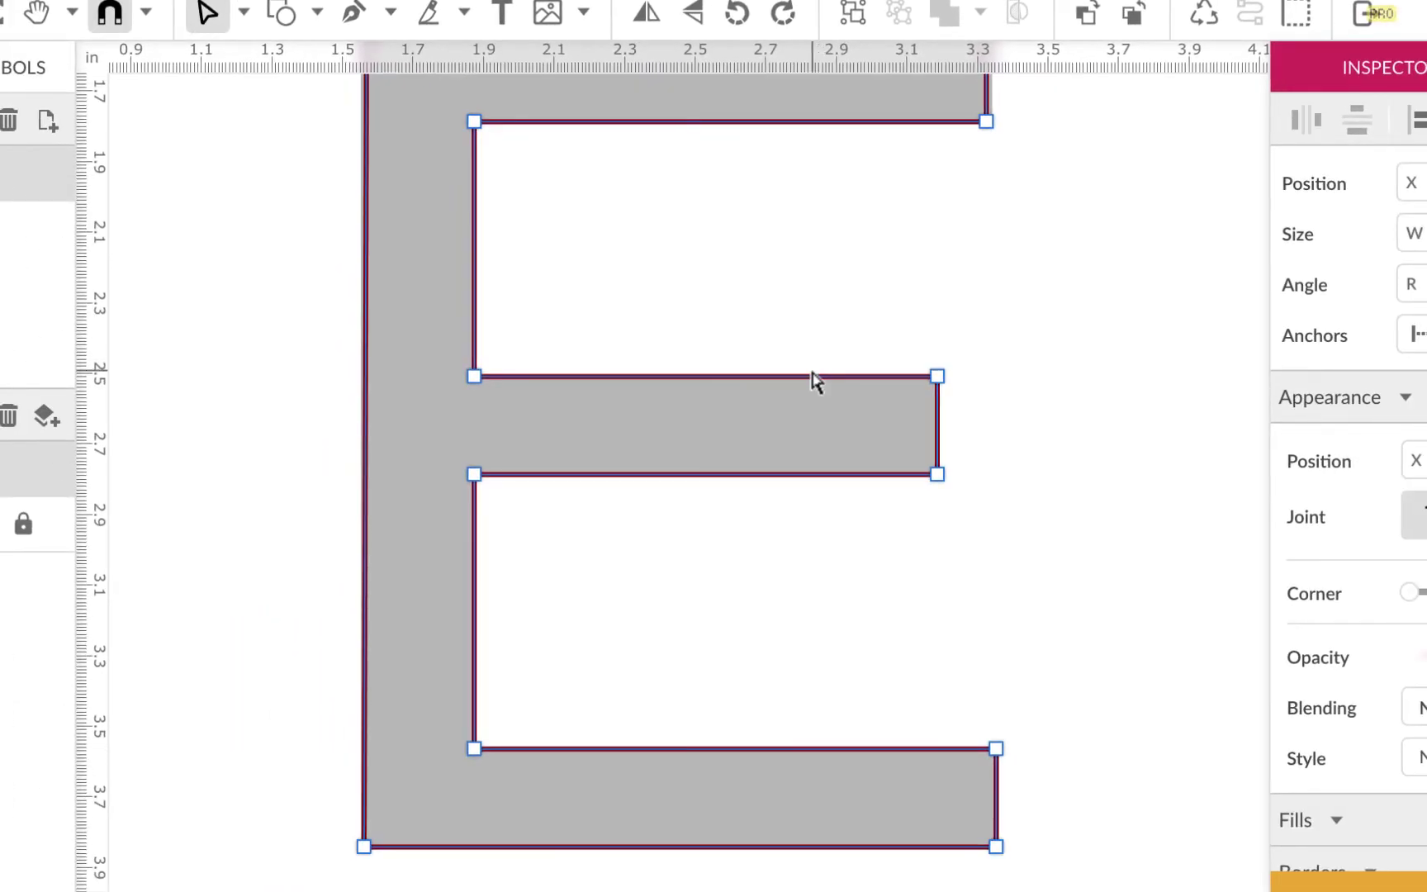
scroll(815, 382, "up", 1)
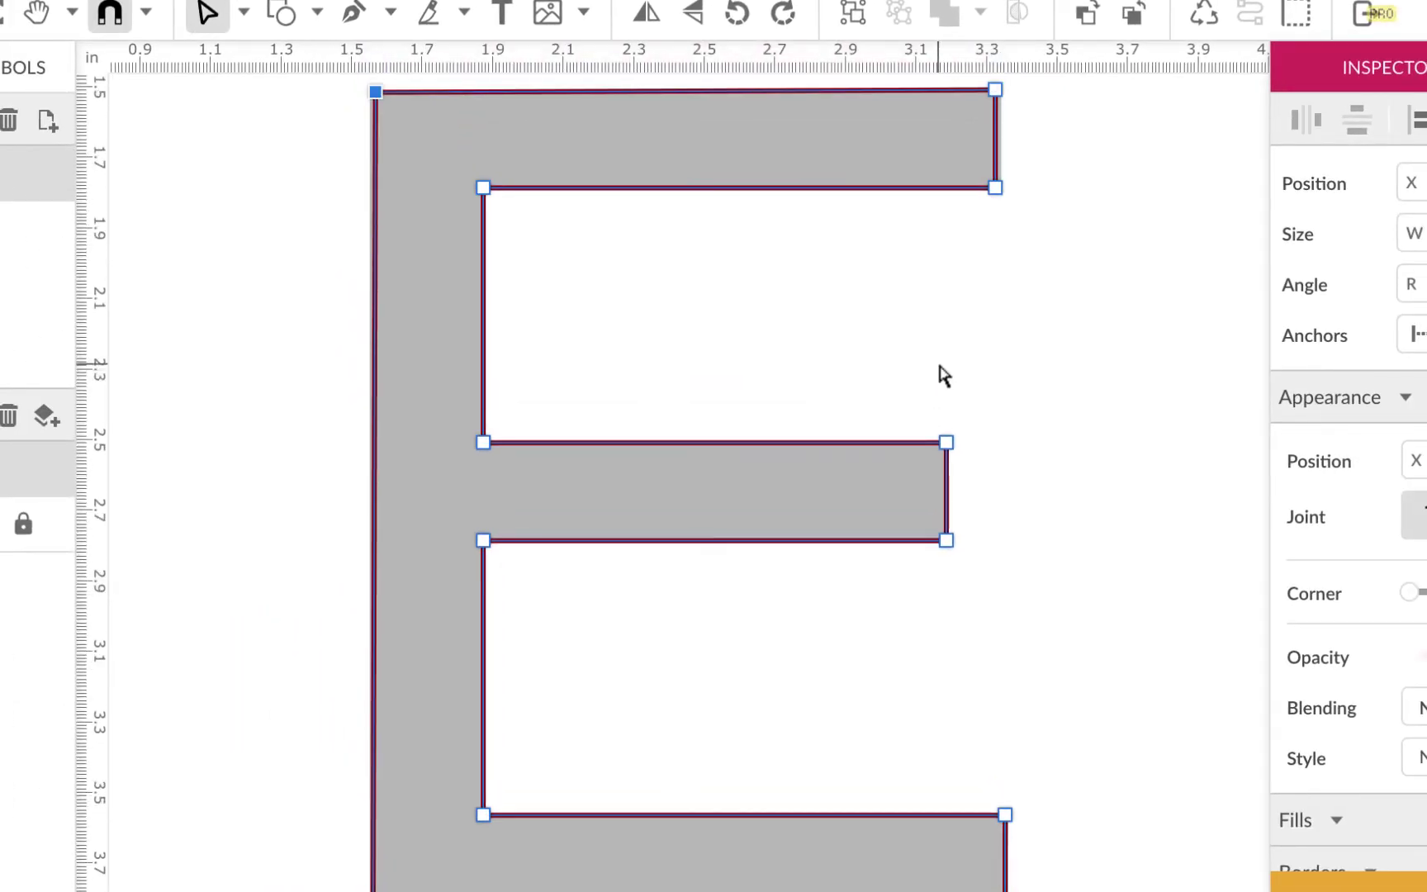
scroll(944, 376, "up", 1)
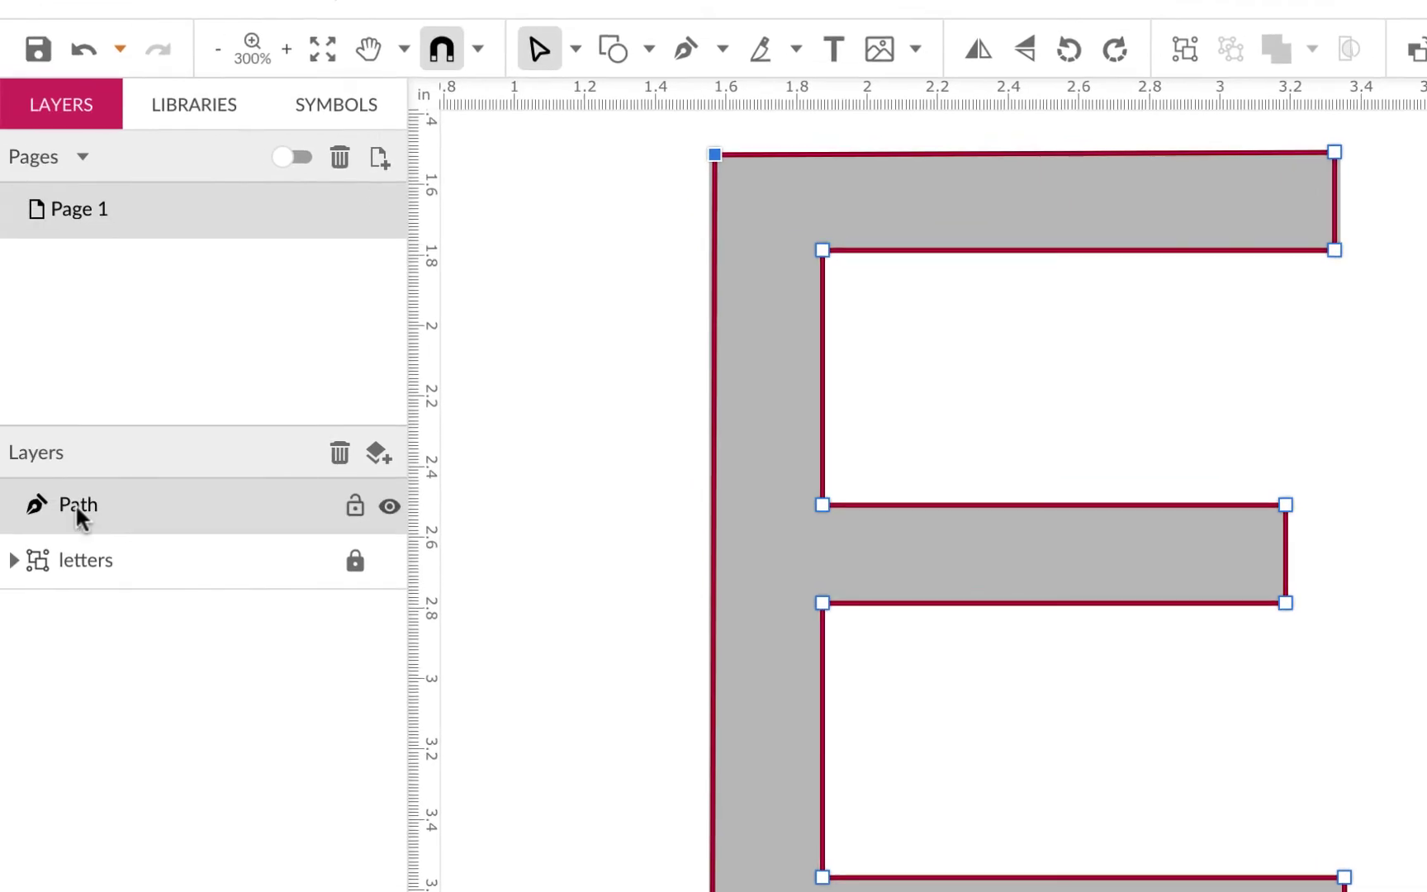
double_click(77, 505)
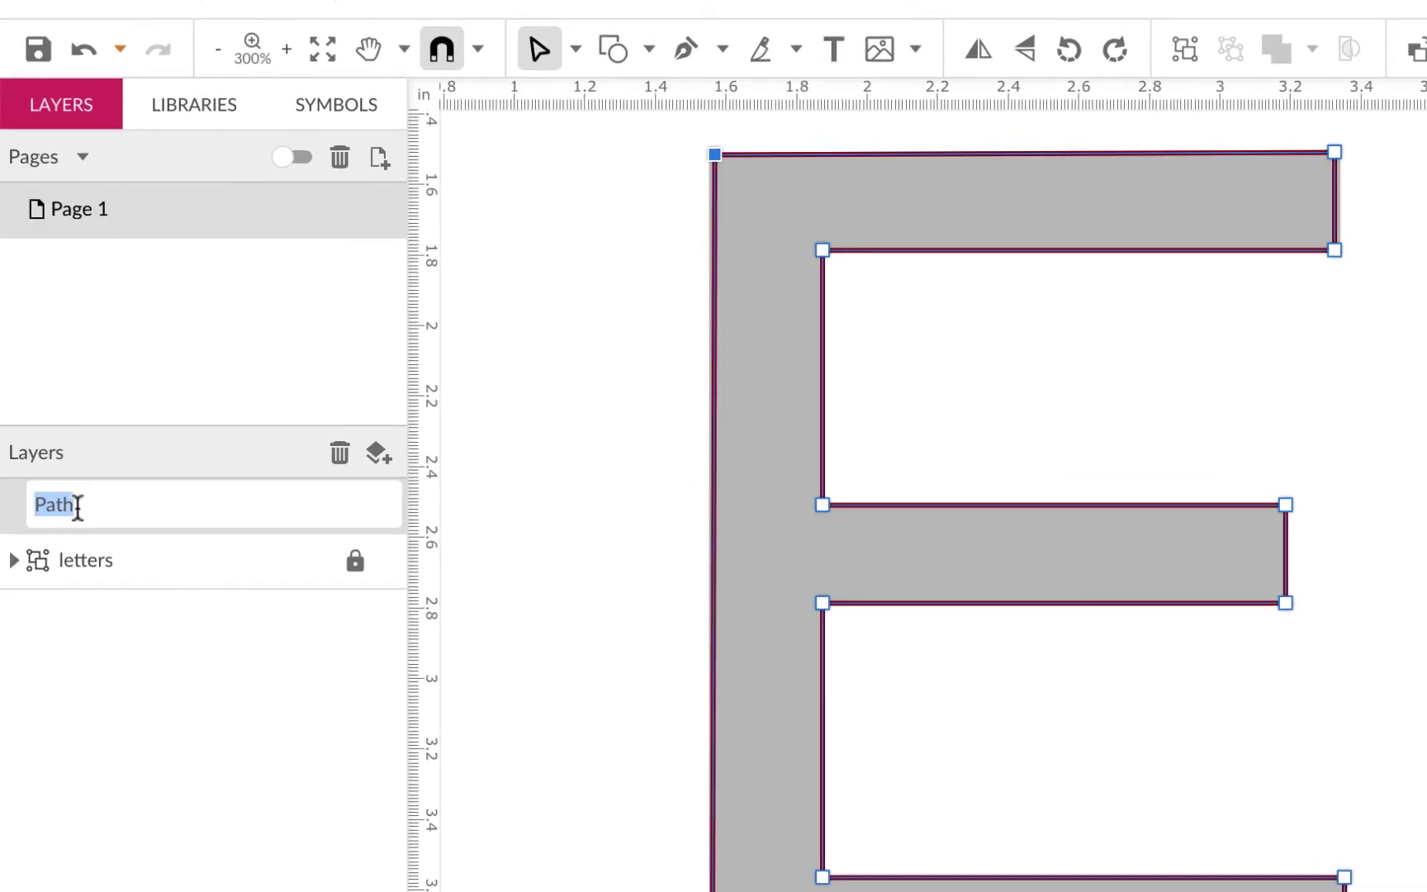
type("Cap E Sans")
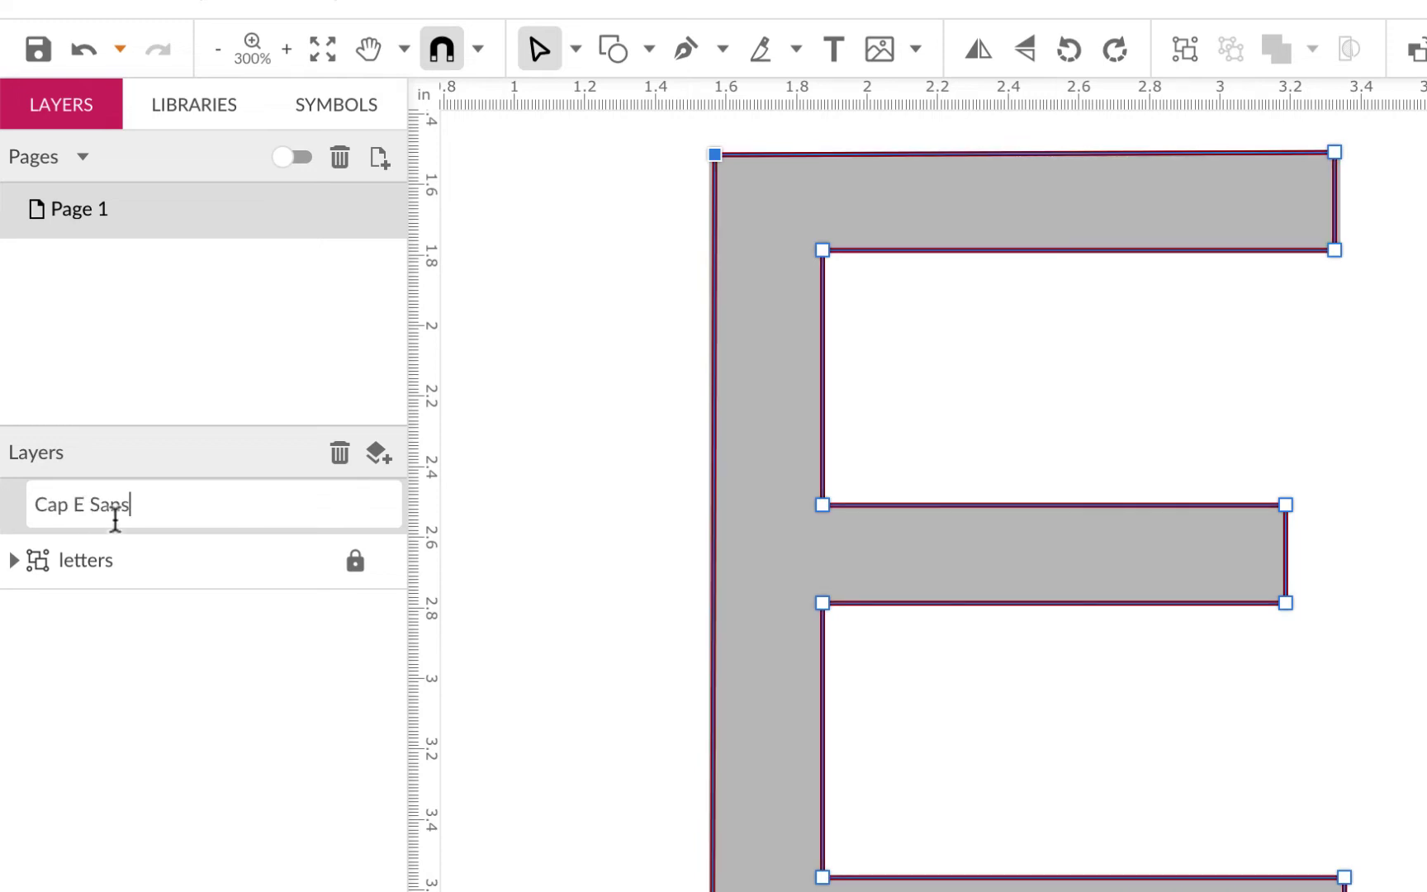
- Commit the Cap E Sans layer name and trace the lower edge of the sans-serif lowercase e's crossbar with the Pen tool
key("Return")
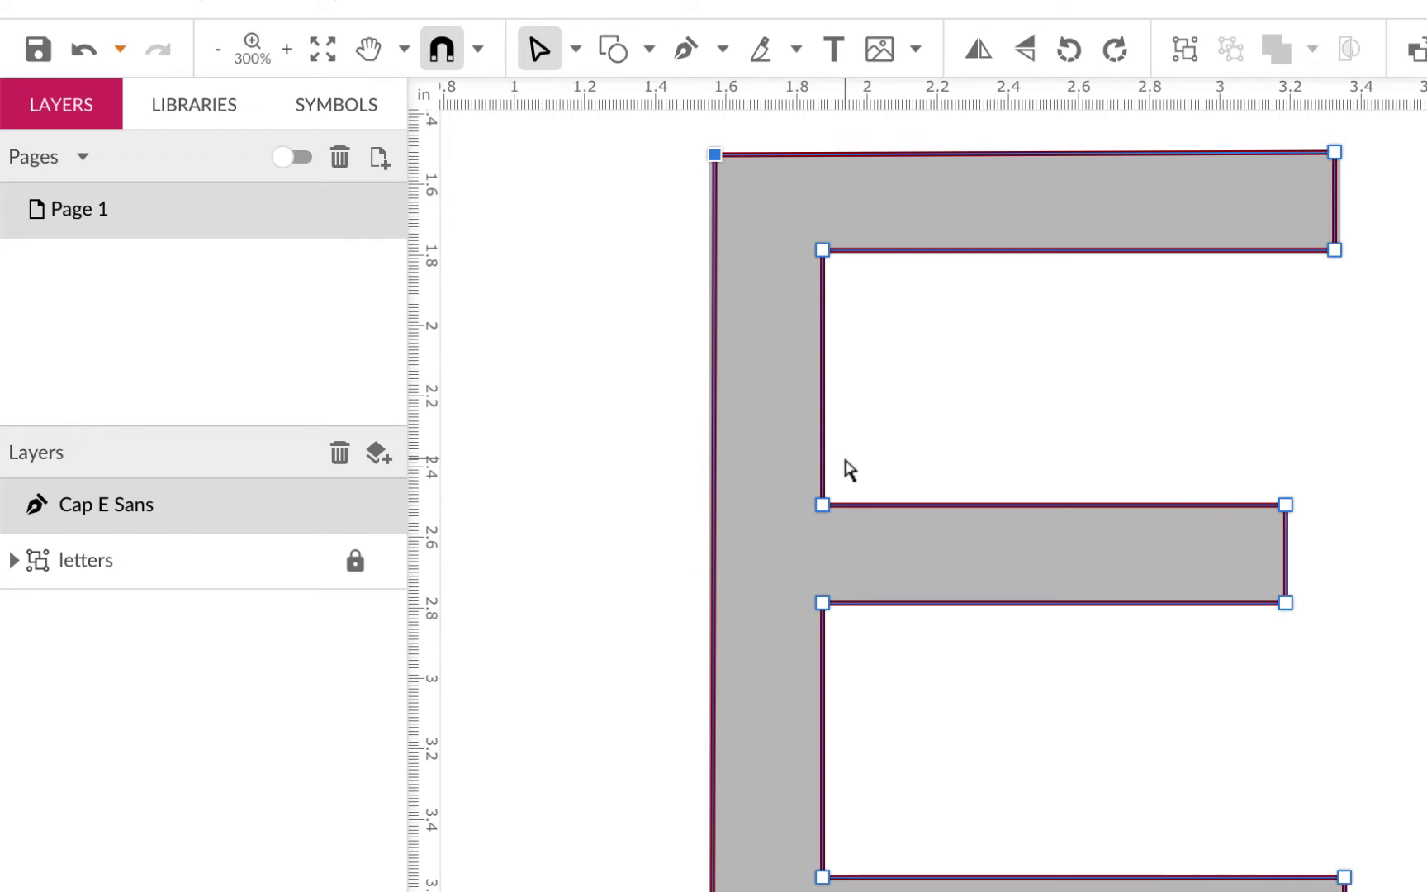
scroll(850, 470, "down", 6)
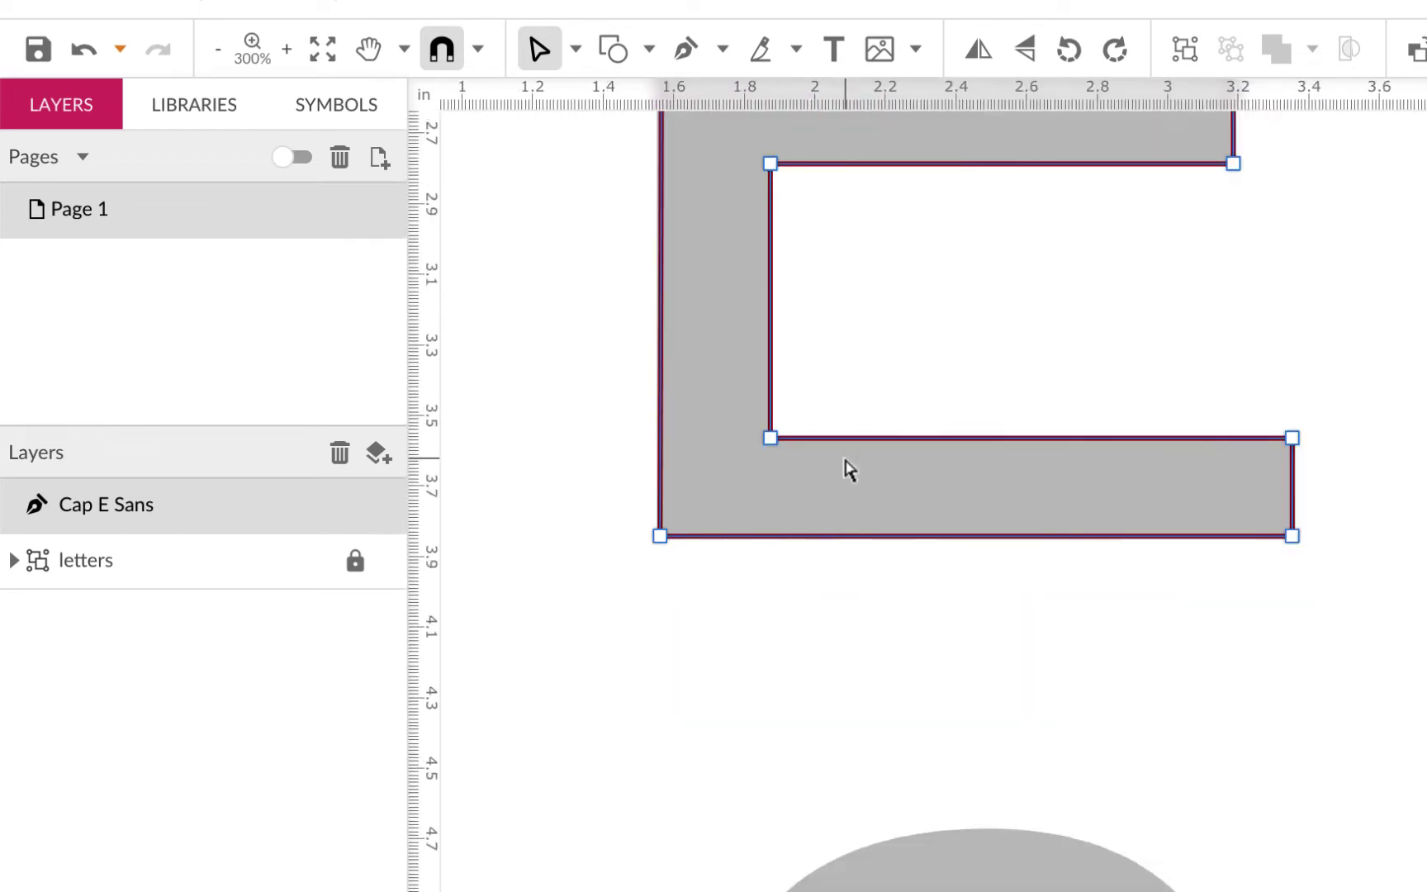
scroll(850, 470, "down", 5)
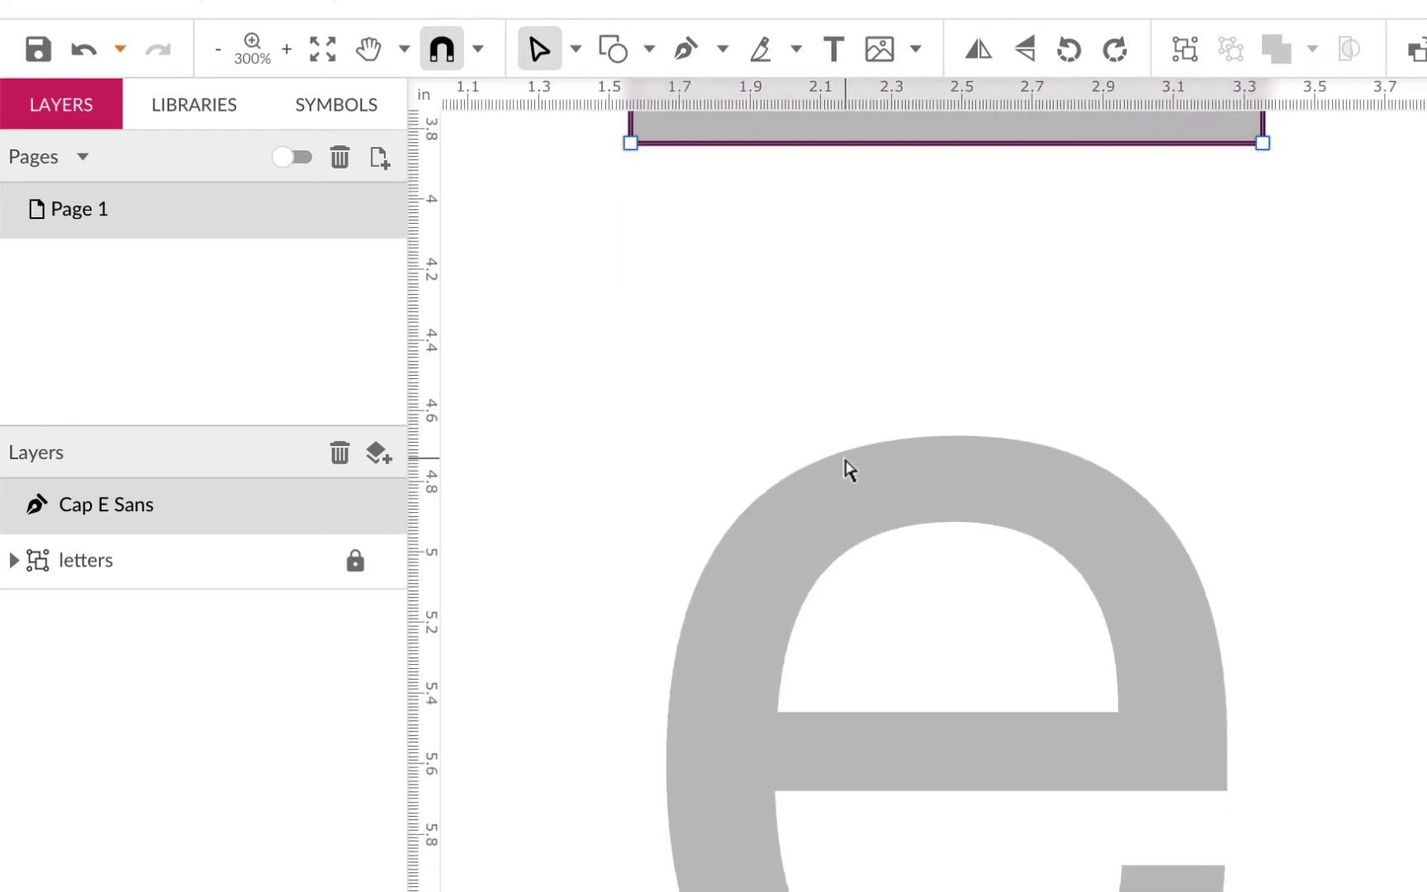
scroll(849, 470, "down", 4)
scroll(850, 470, "right", 1)
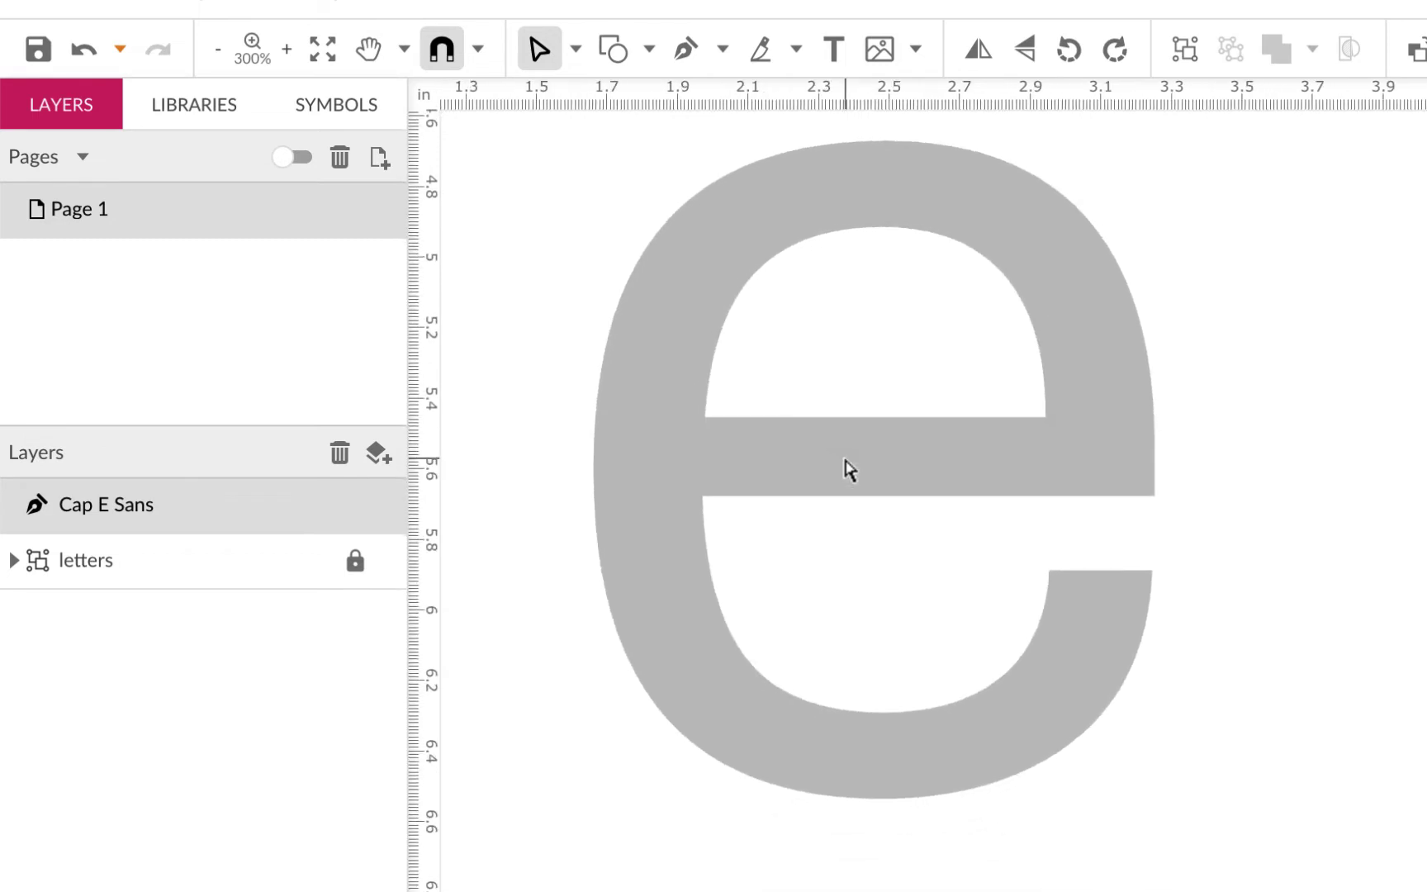
scroll(850, 470, "up", 1)
scroll(850, 470, "right", 1)
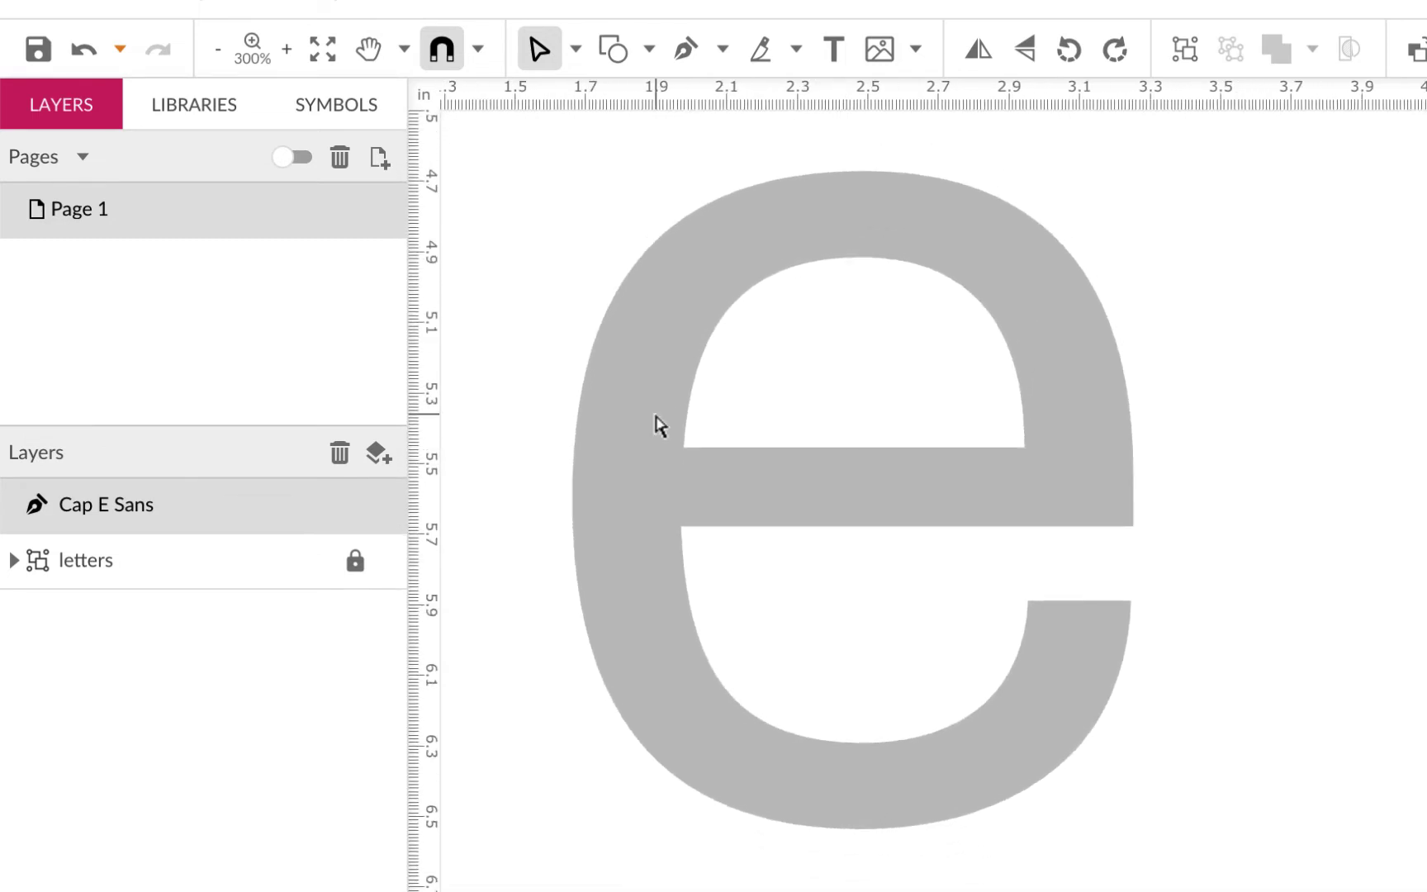
scroll(661, 425, "left", 2)
scroll(661, 426, "up", 1)
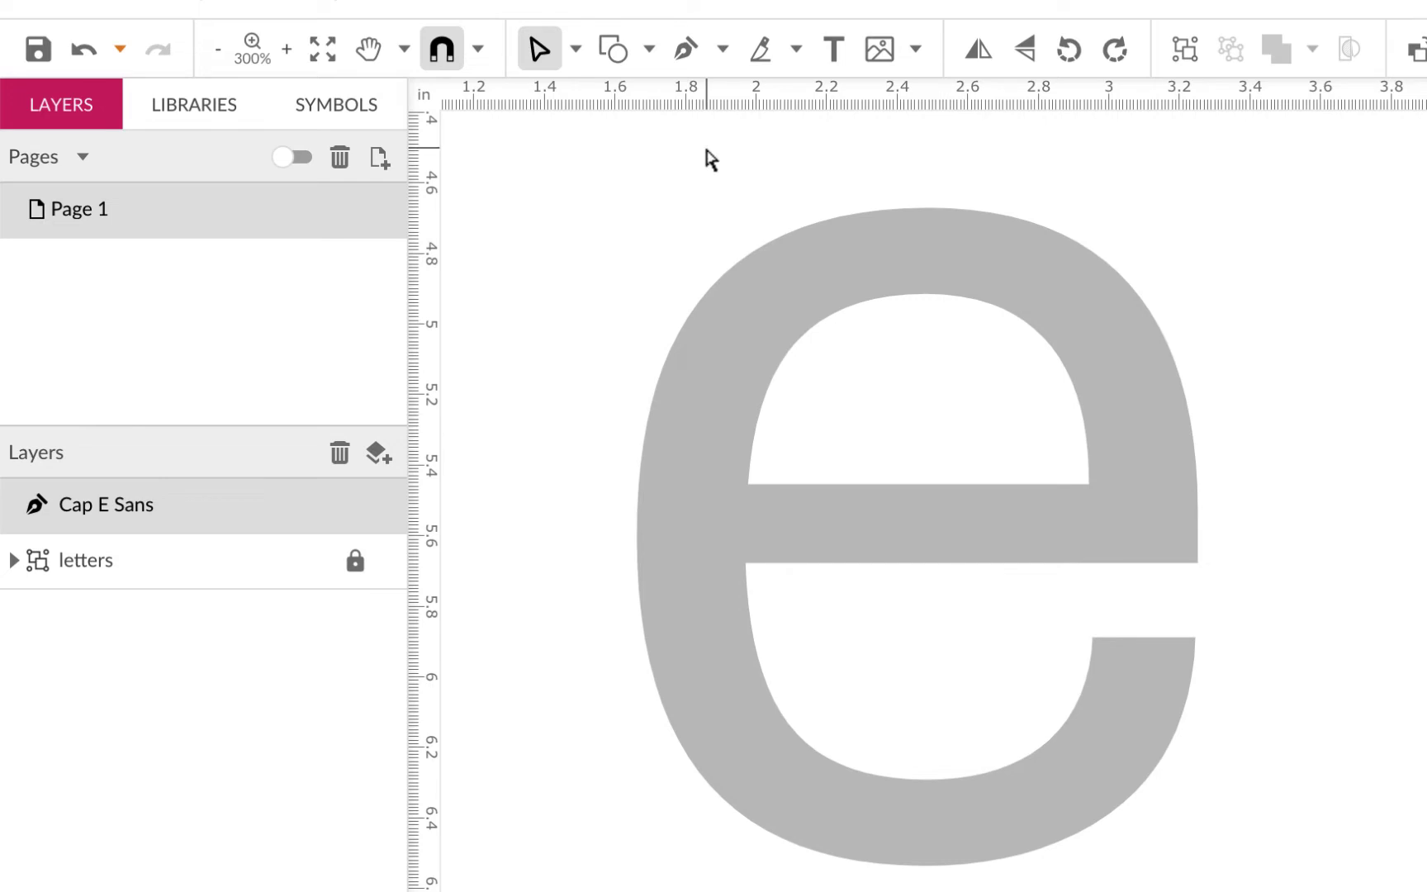
left_click(687, 51)
scroll(689, 93, "up", 1)
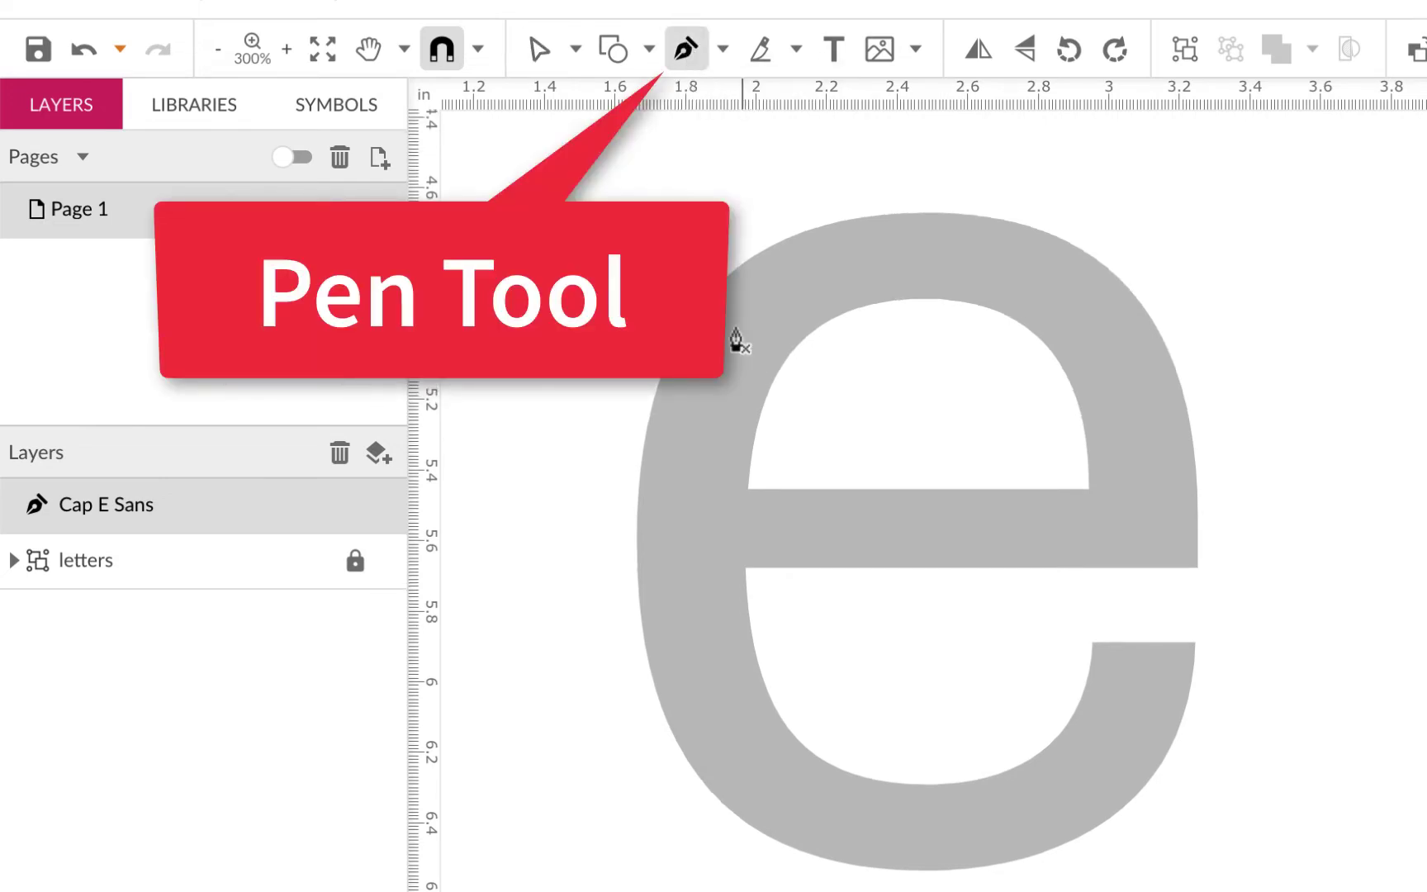
scroll(736, 340, "up", 1)
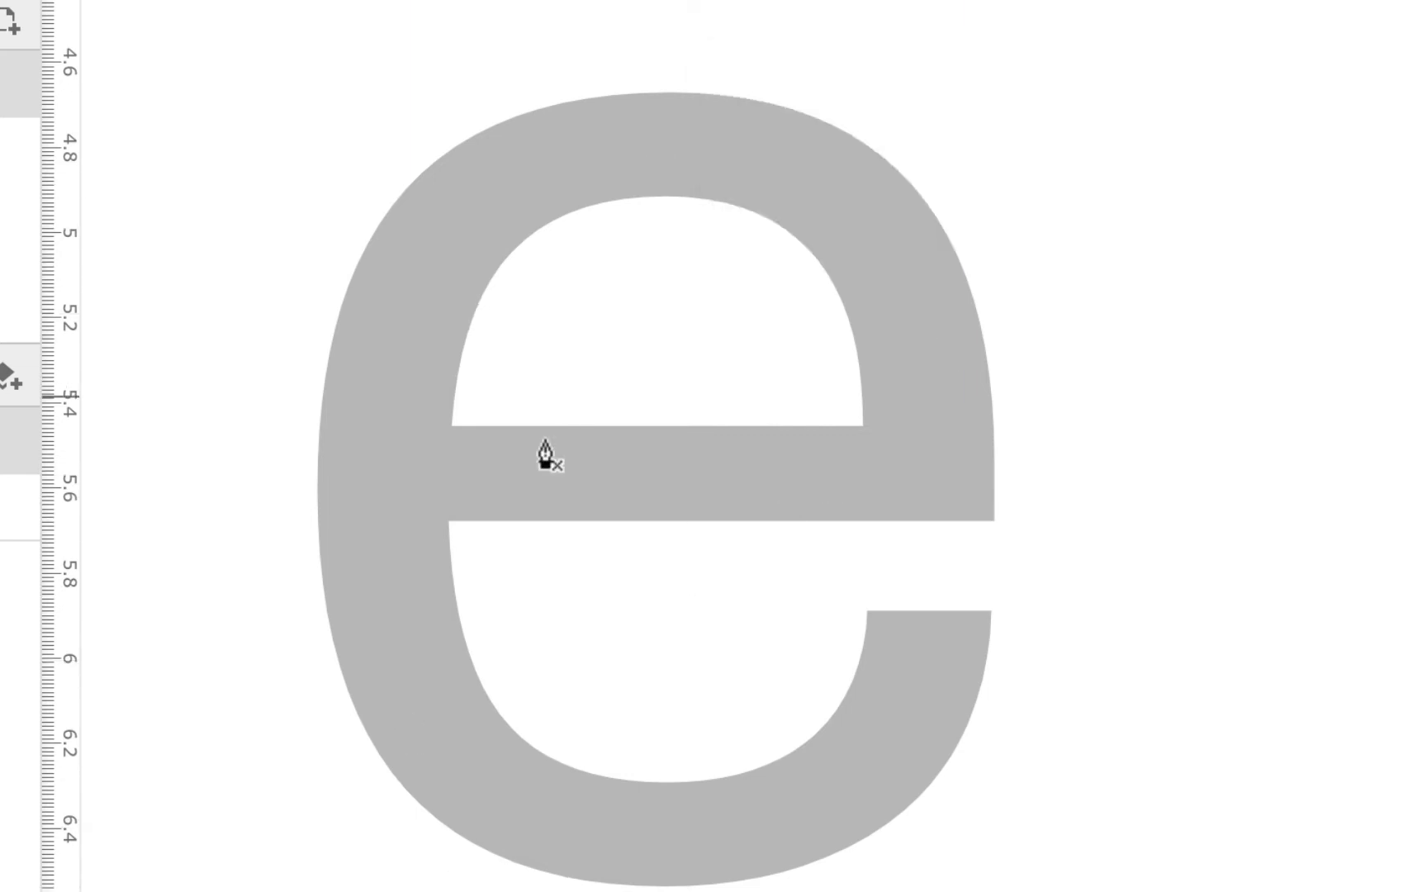
left_click(448, 520)
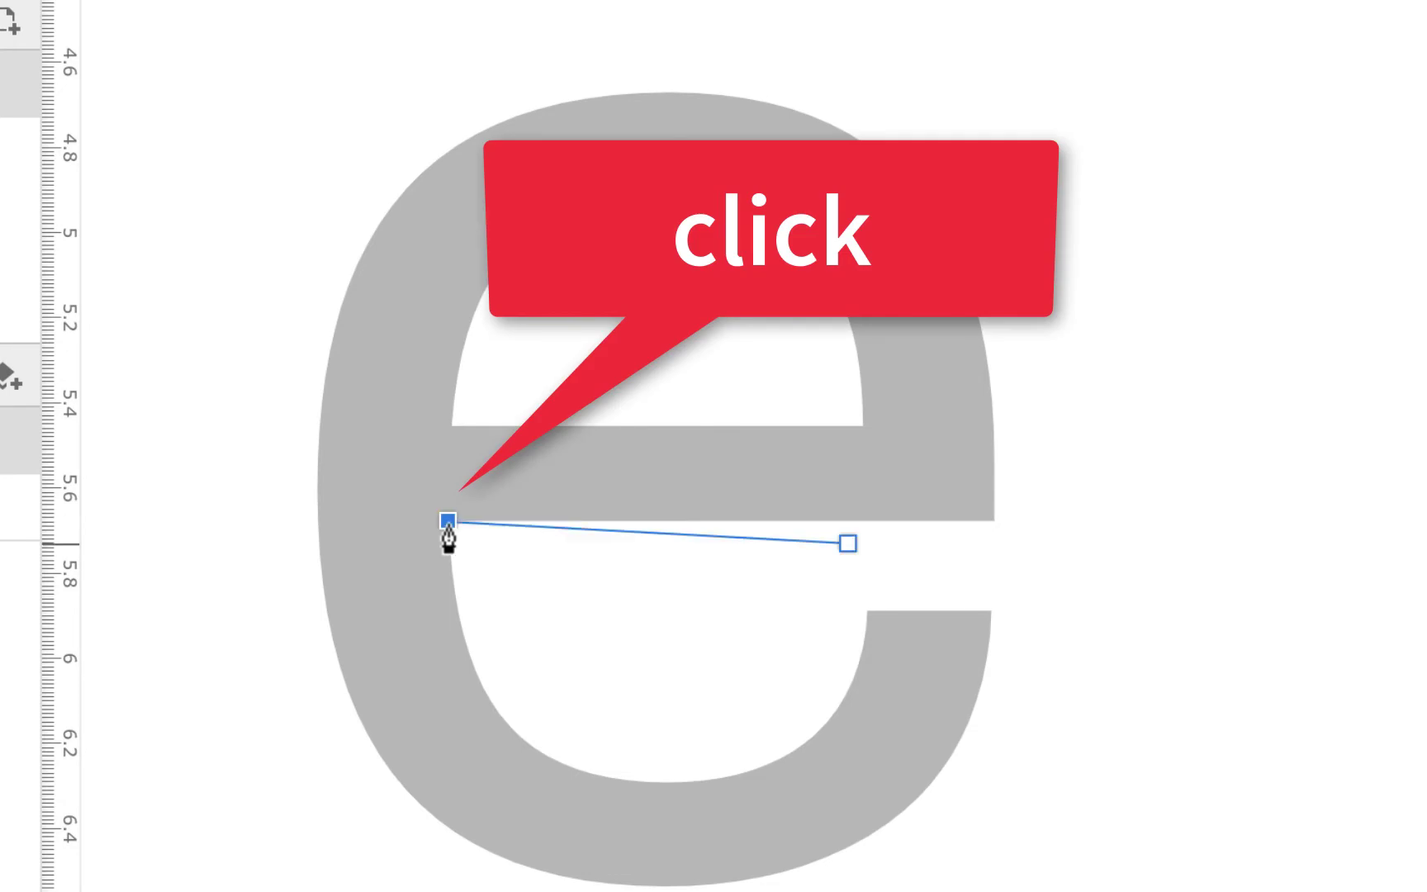
left_click(996, 516)
left_click(996, 522)
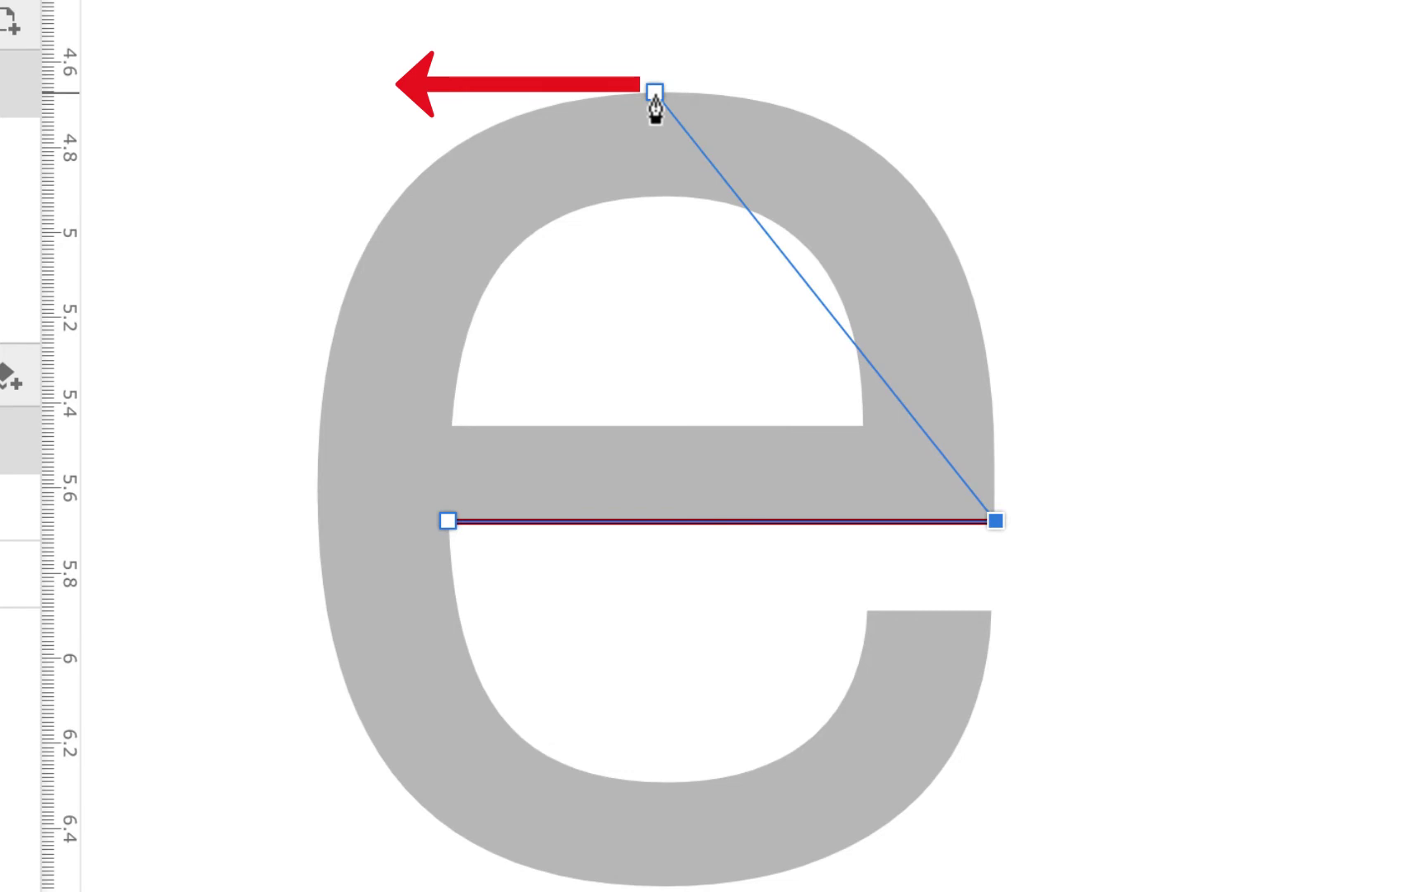
- Trace the e's upper outer curve with a smooth anchor at its top, horizontal handles fitted to the shape, and a corner anchor on the left edge
left_click_drag(655, 93, 405, 87)
left_click_drag(389, 86, 303, 90)
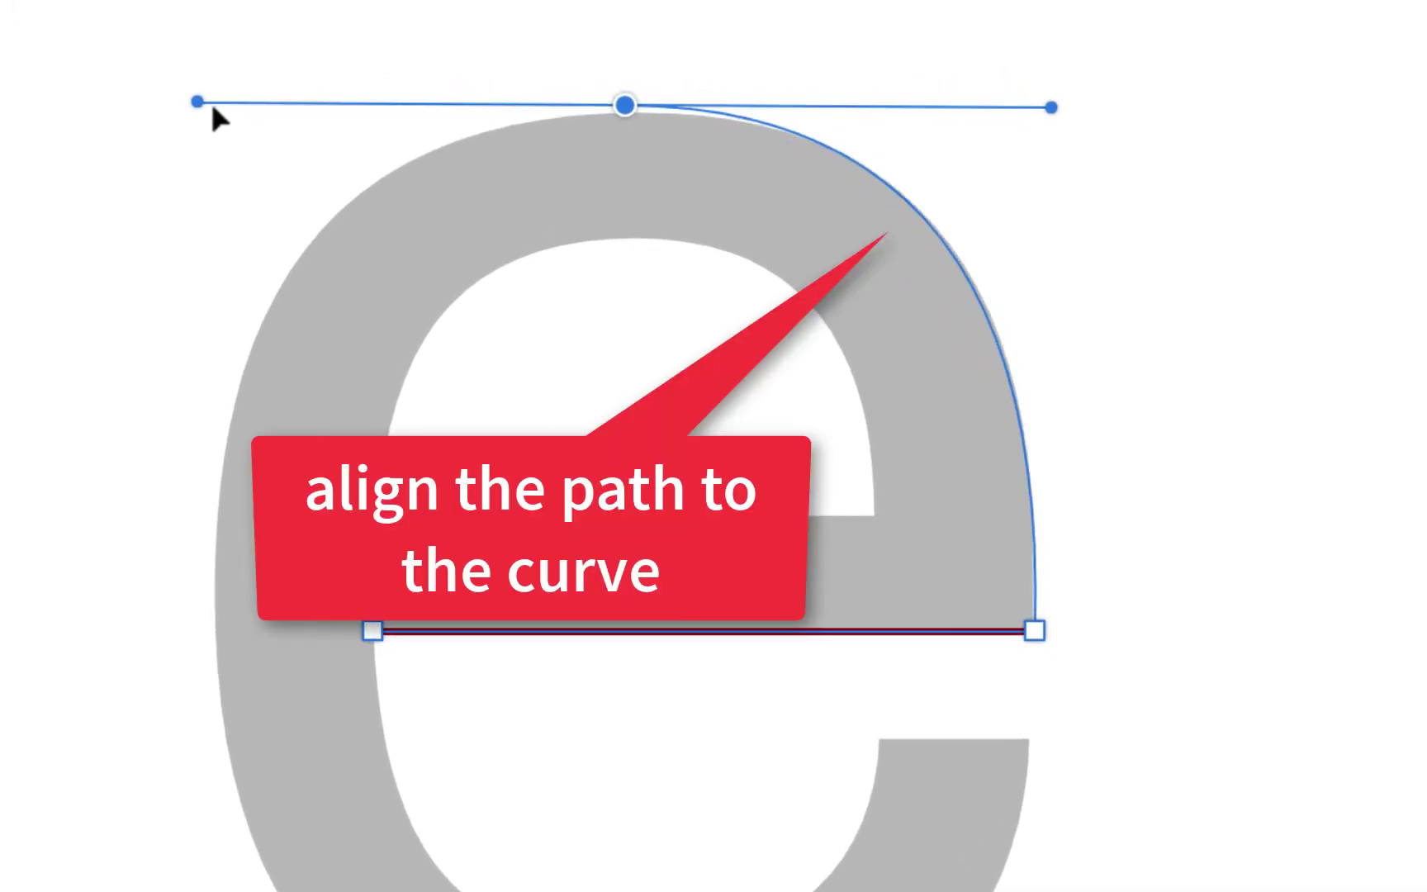
left_click_drag(211, 109, 191, 110)
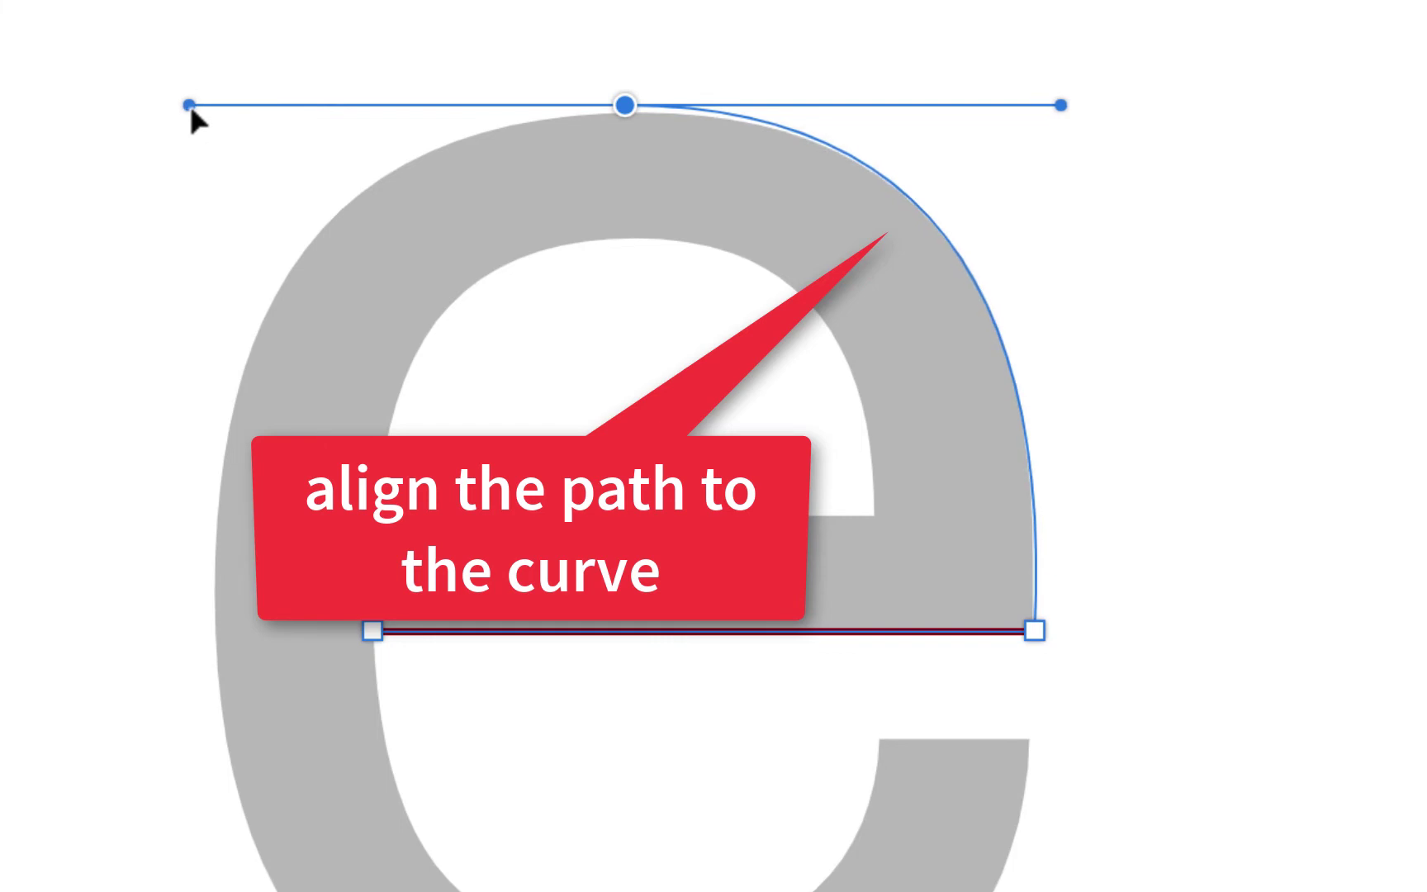
left_click_drag(190, 110, 190, 111)
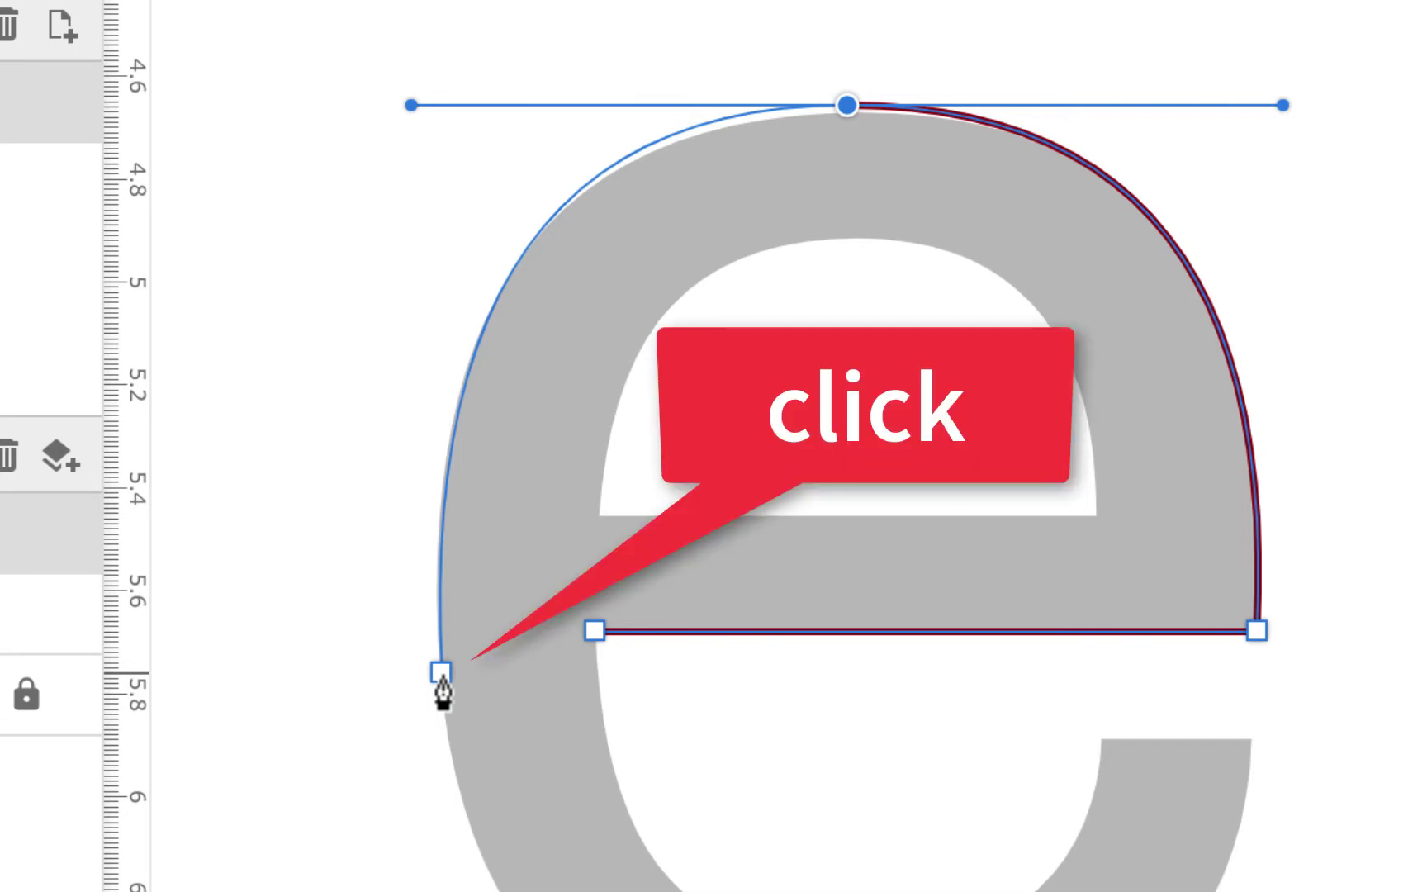
left_click(441, 672)
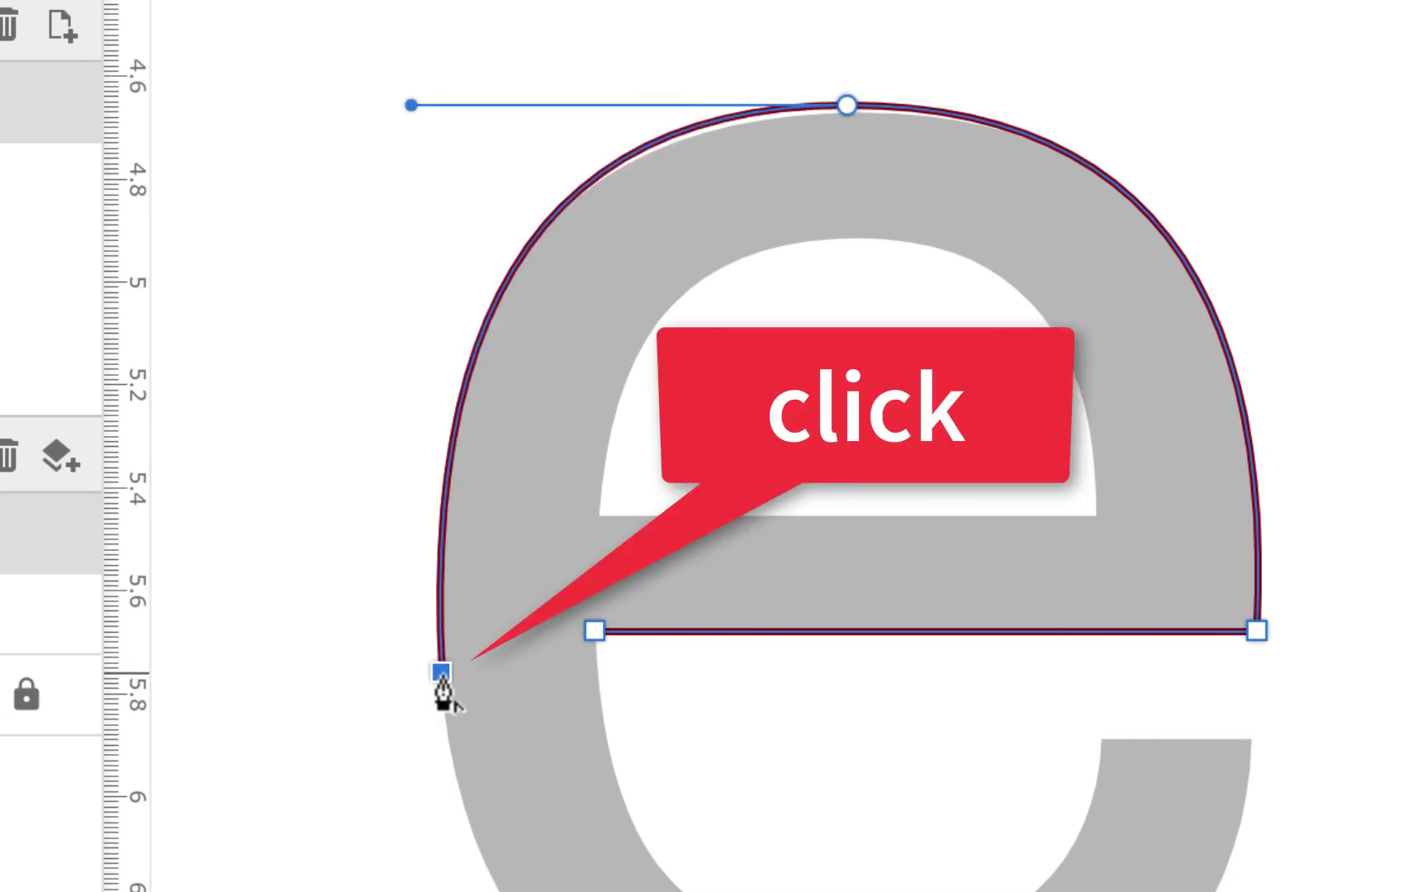
- Trace the e's lower outer curve through a smooth anchor at its base, and add corner anchors at both ends of the terminal
left_click_drag(444, 692, 783, 782)
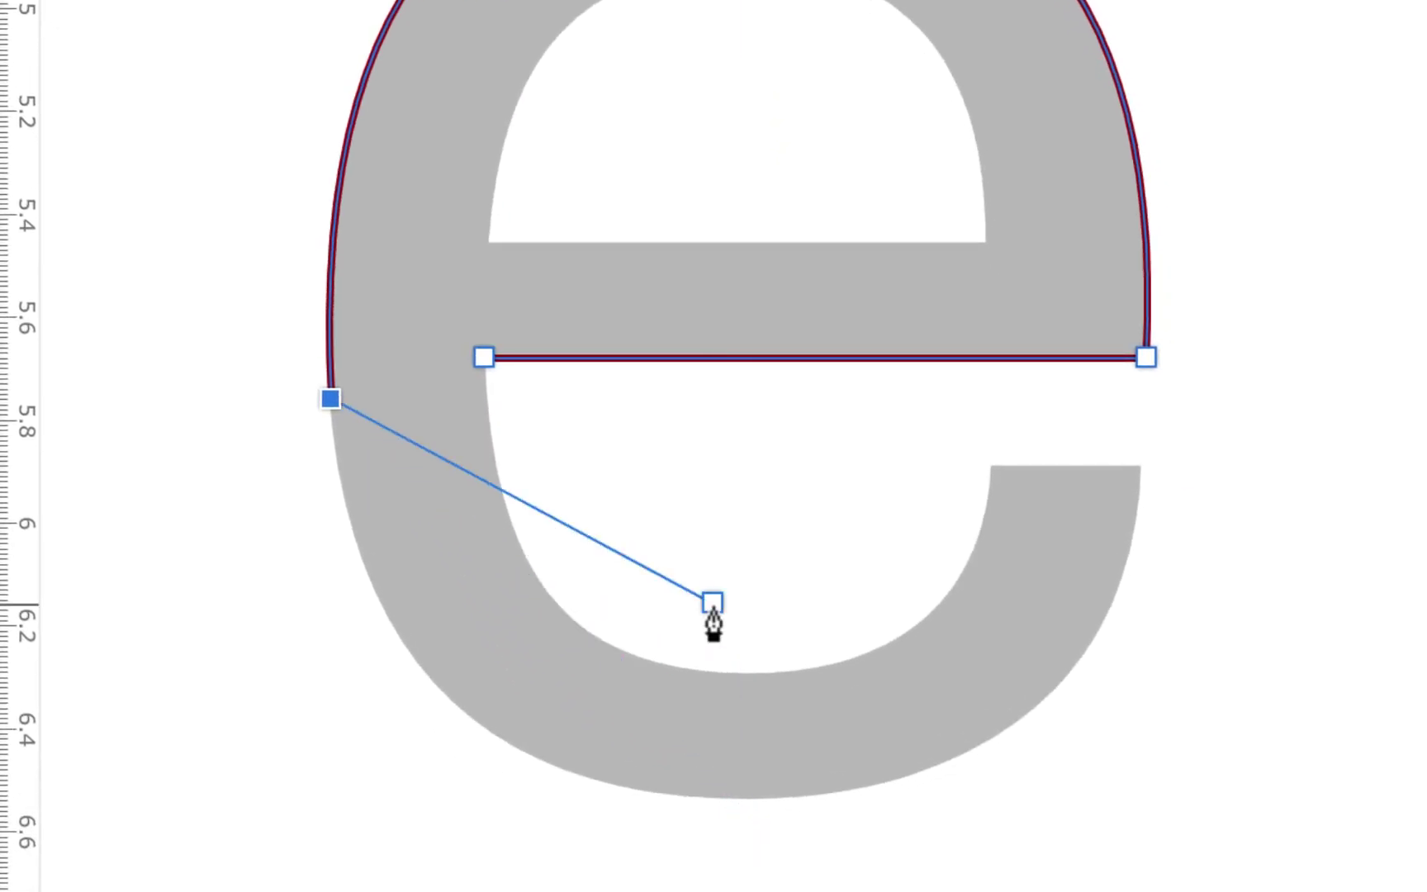
mouse_move(713, 620)
left_mouse_down()
mouse_move(742, 830)
mouse_move(911, 778)
mouse_move(1106, 806)
left_mouse_up()
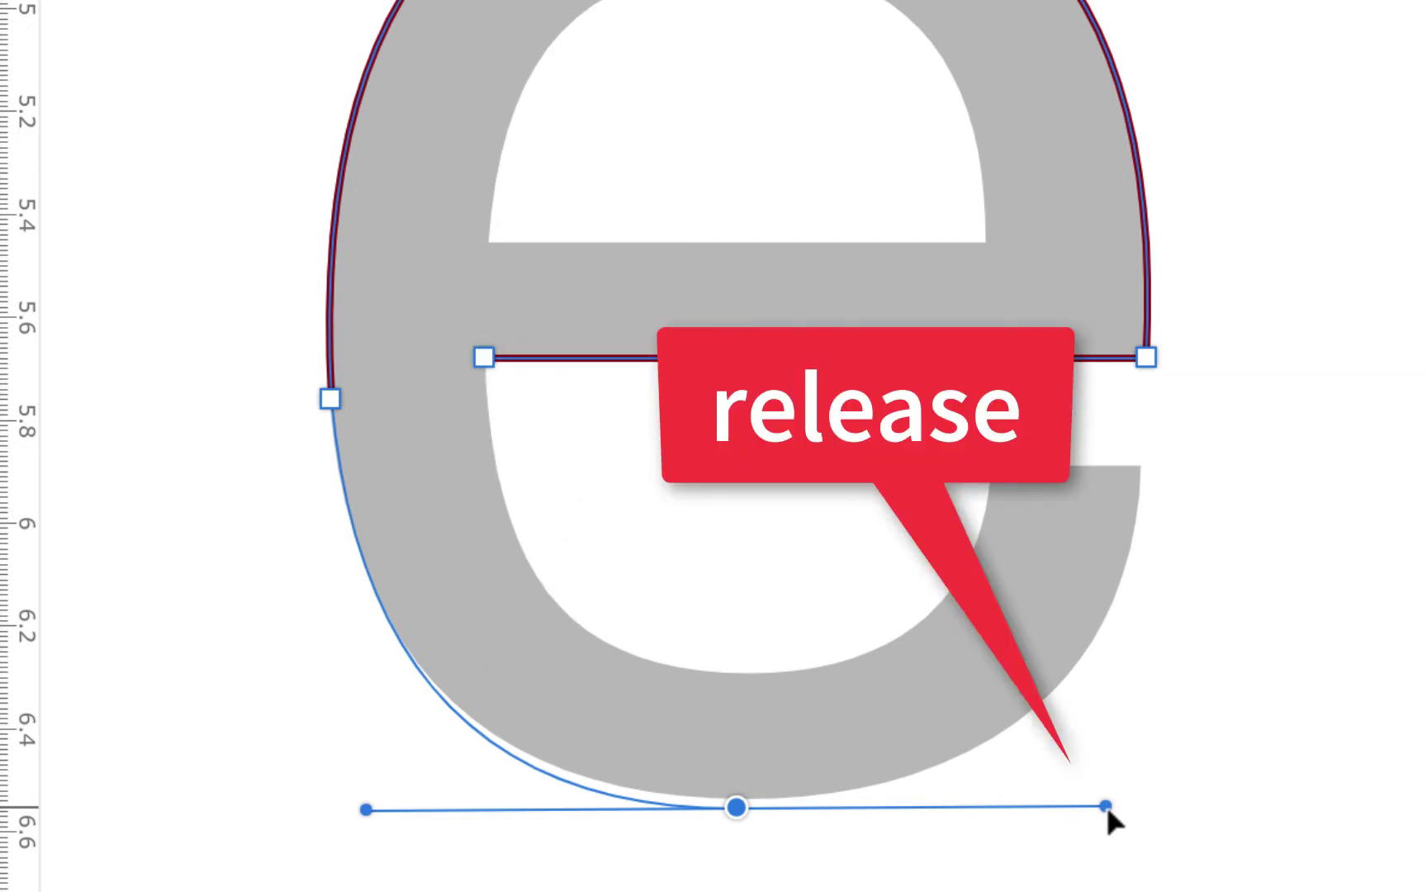
left_click_drag(1107, 812, 1107, 815)
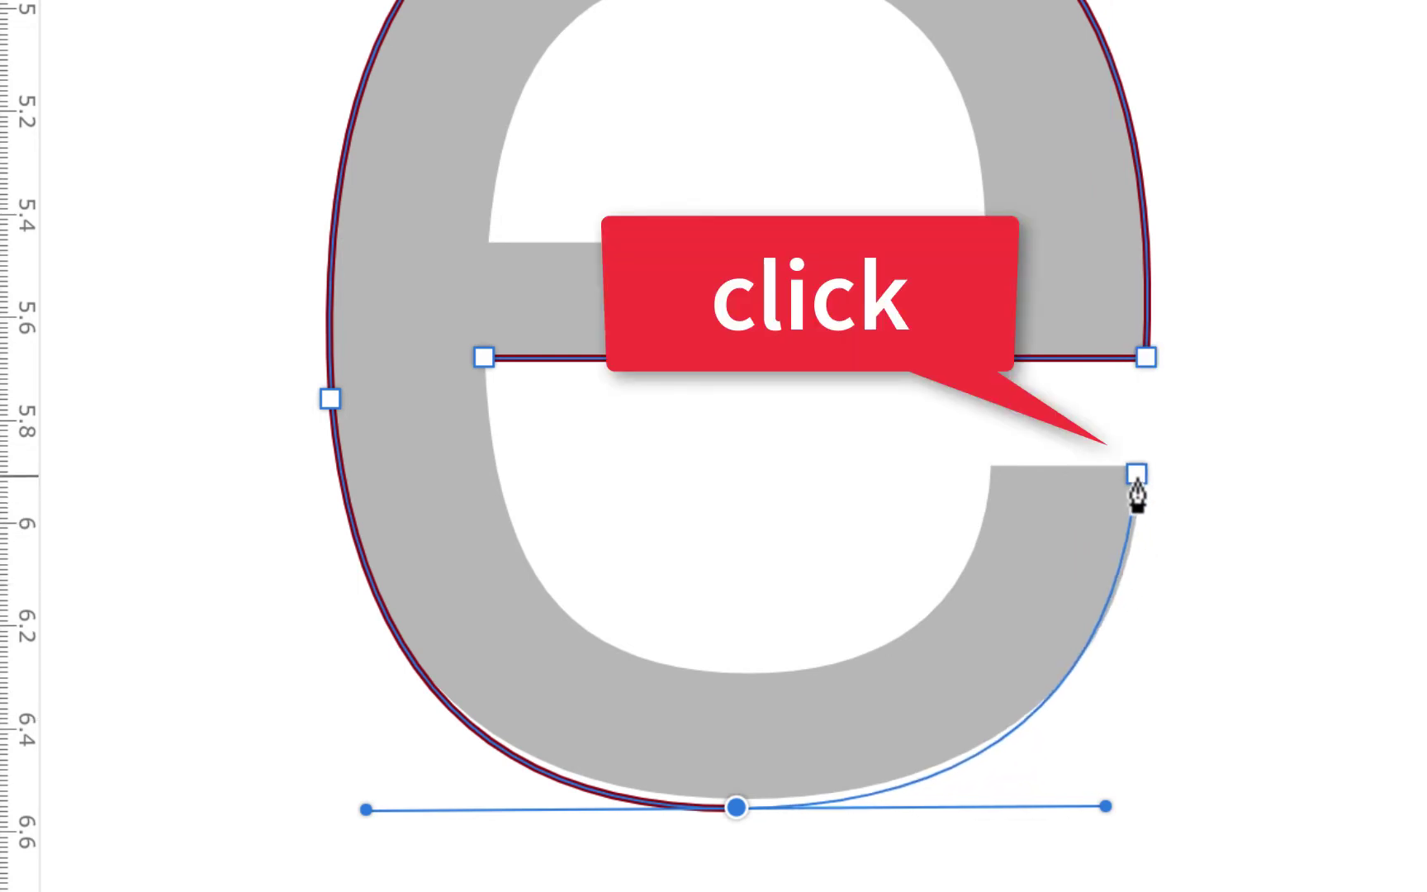
left_click(1136, 474)
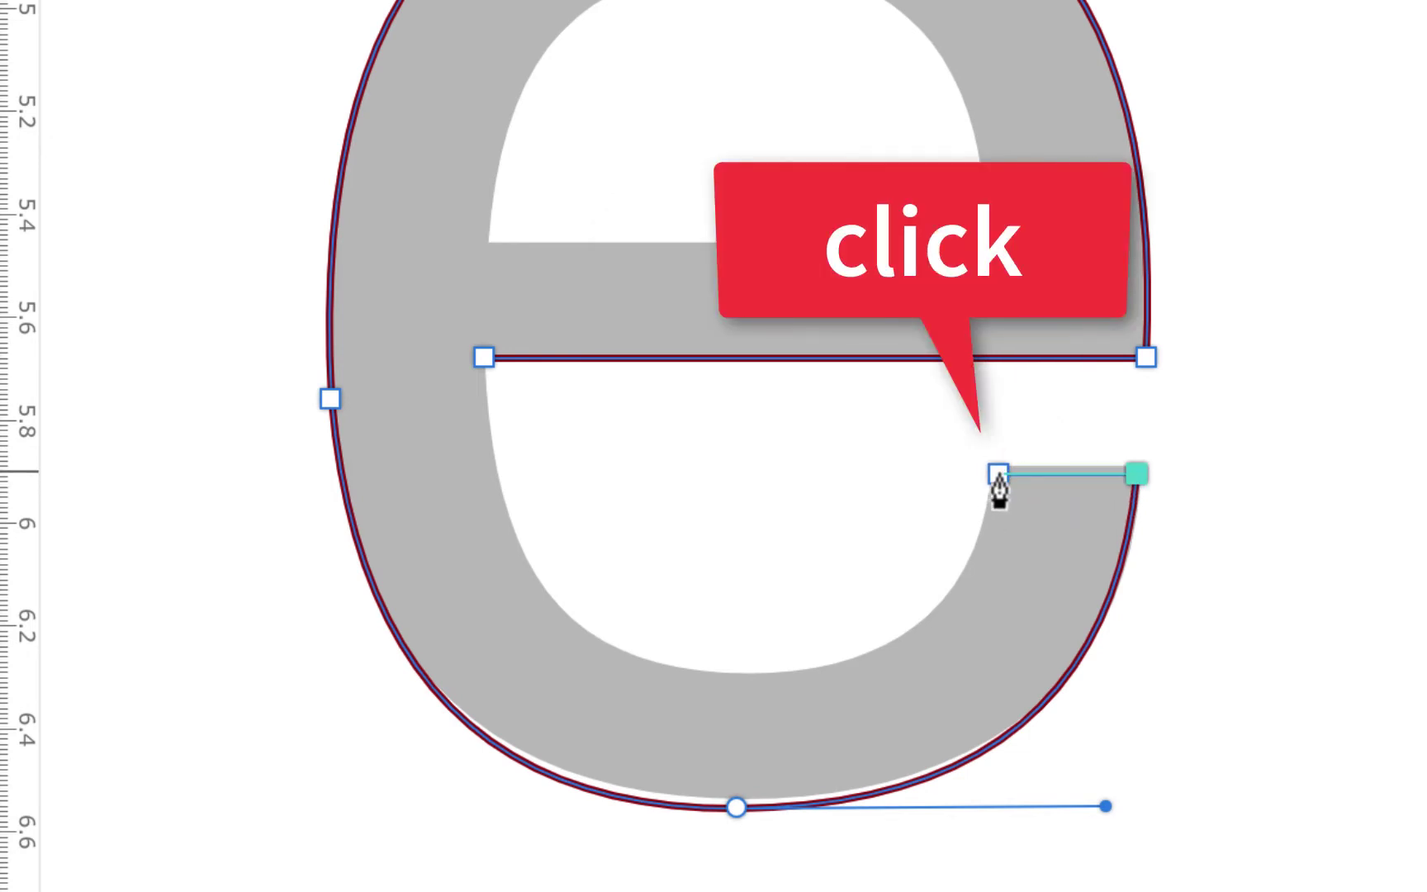
left_click(999, 476)
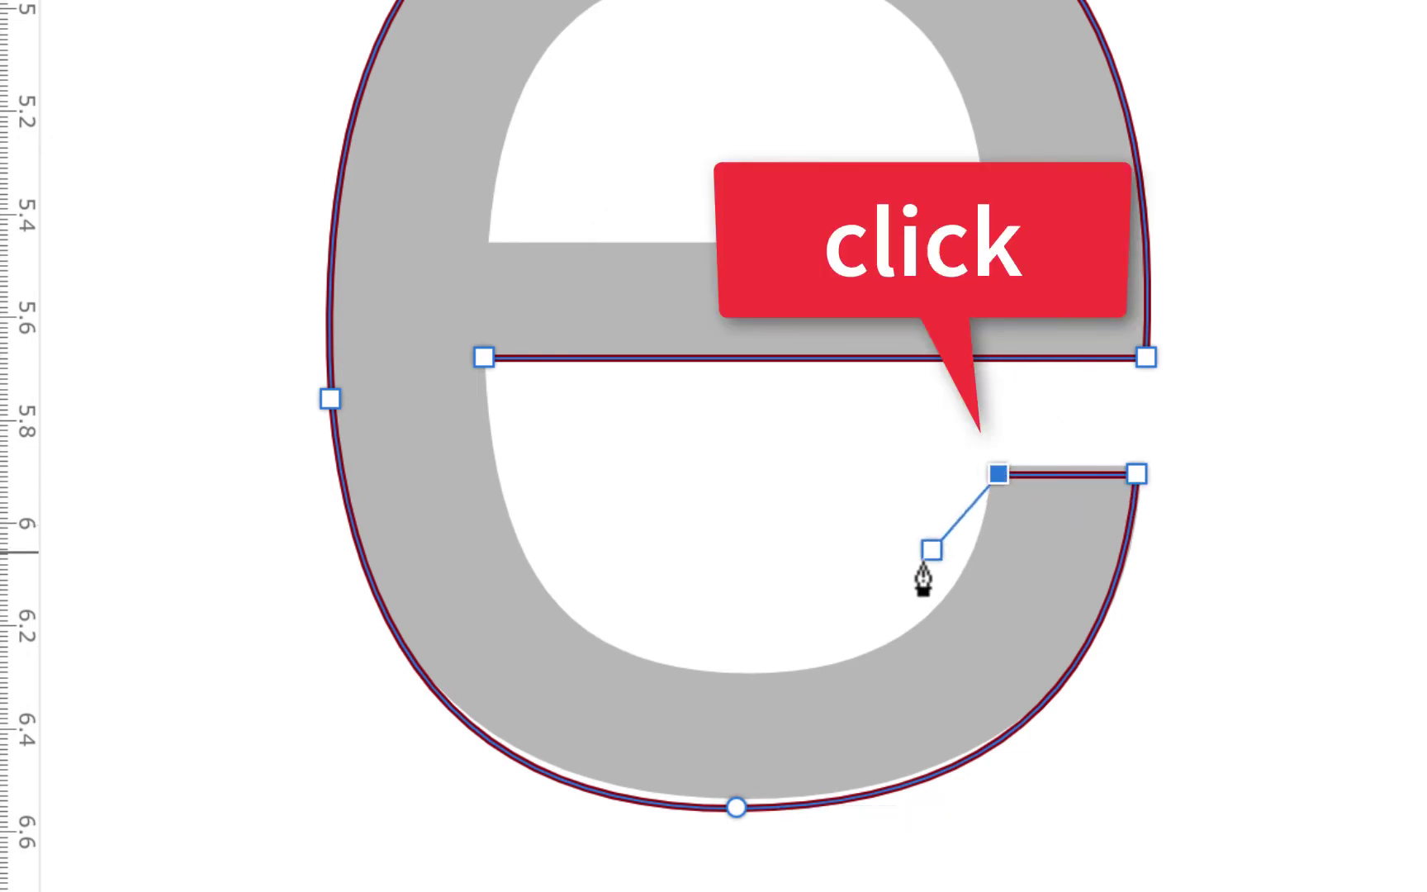
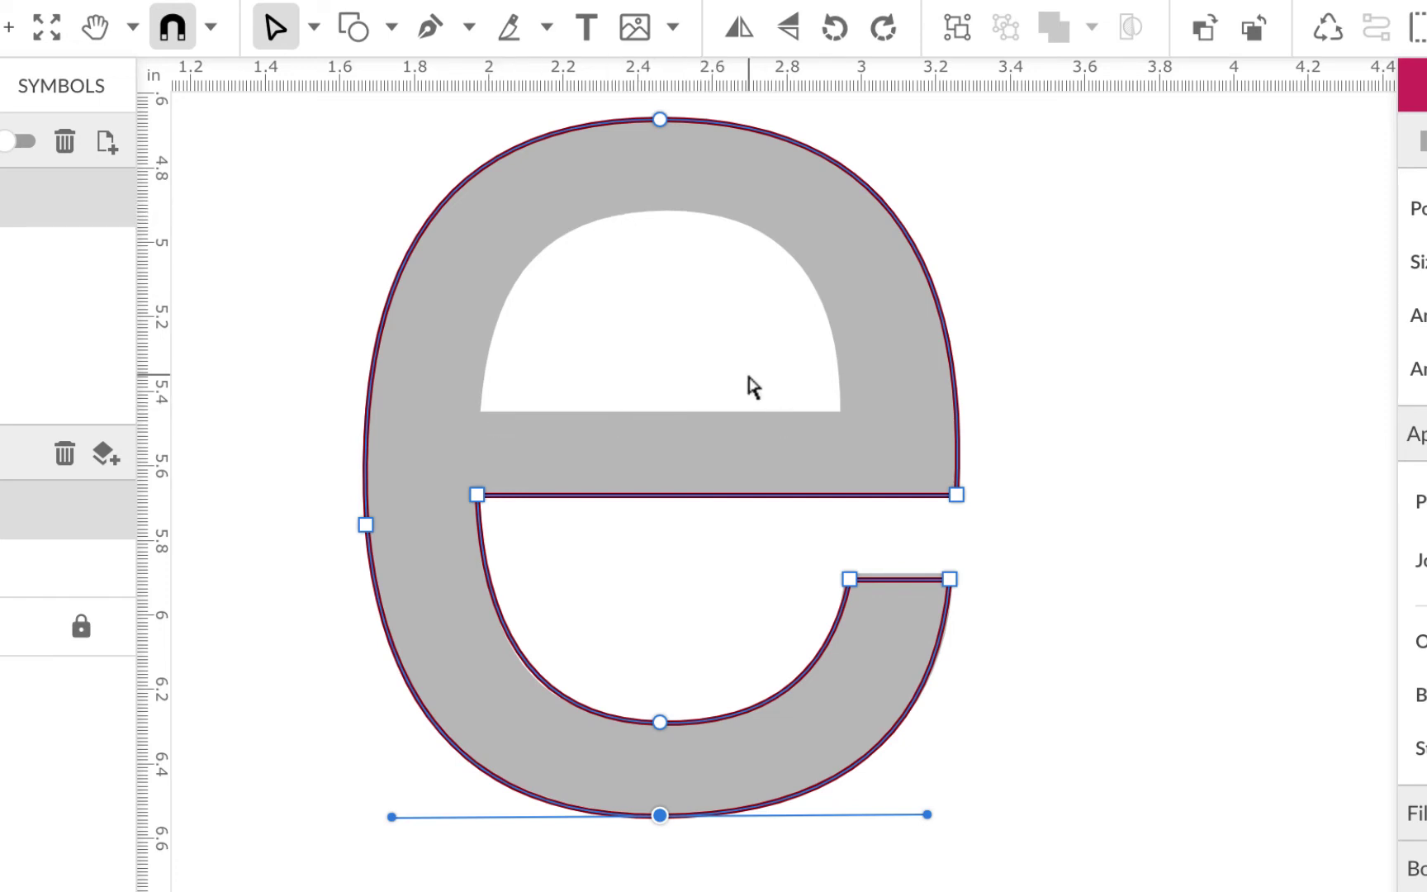
- Start a new Pen path for the e's enclosed counter with a level straight segment along the counter's flat base
left_click(430, 28)
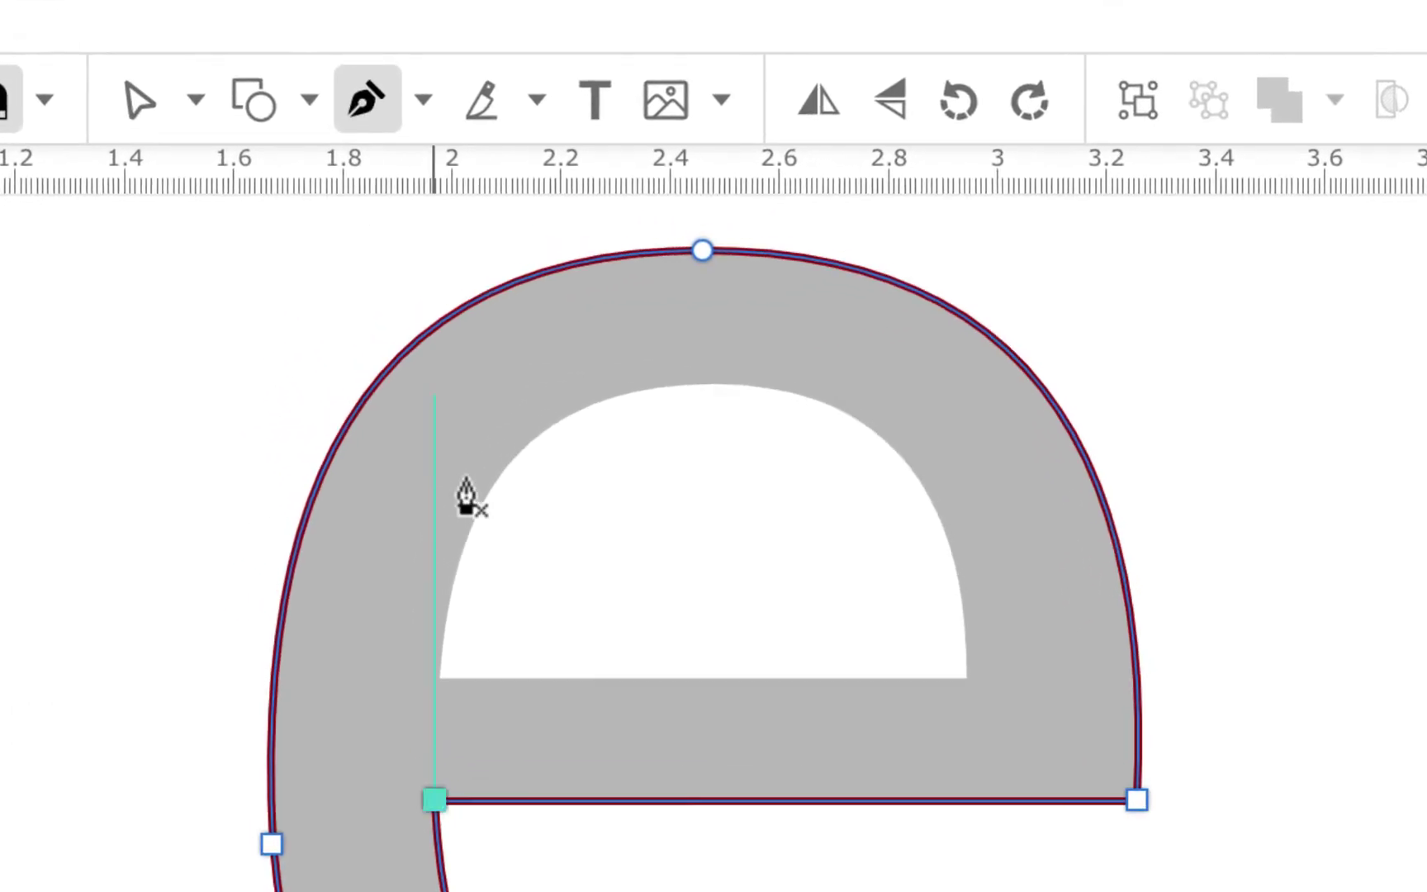
left_click(435, 677)
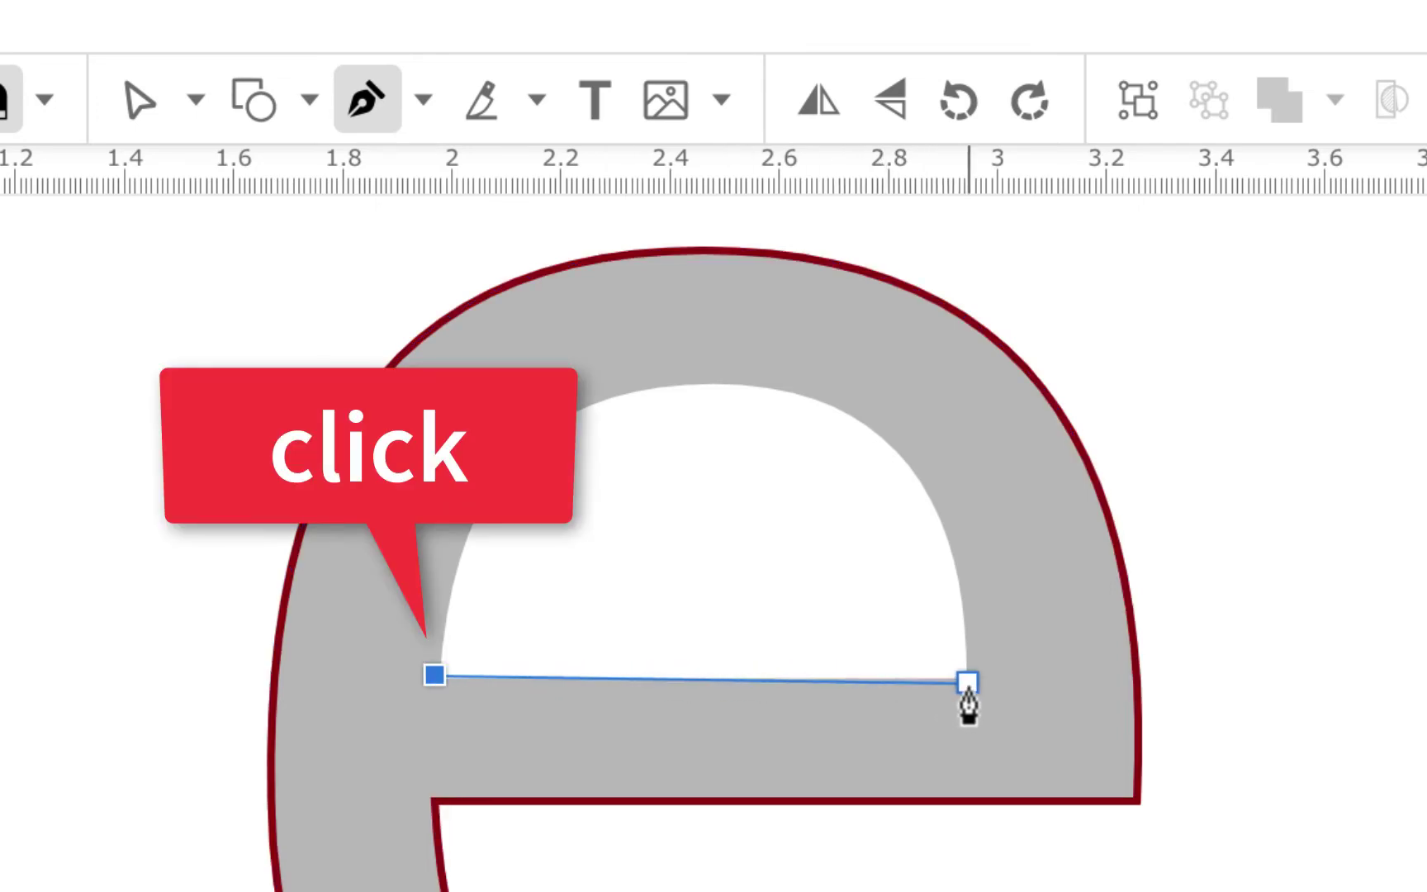
left_click(966, 678)
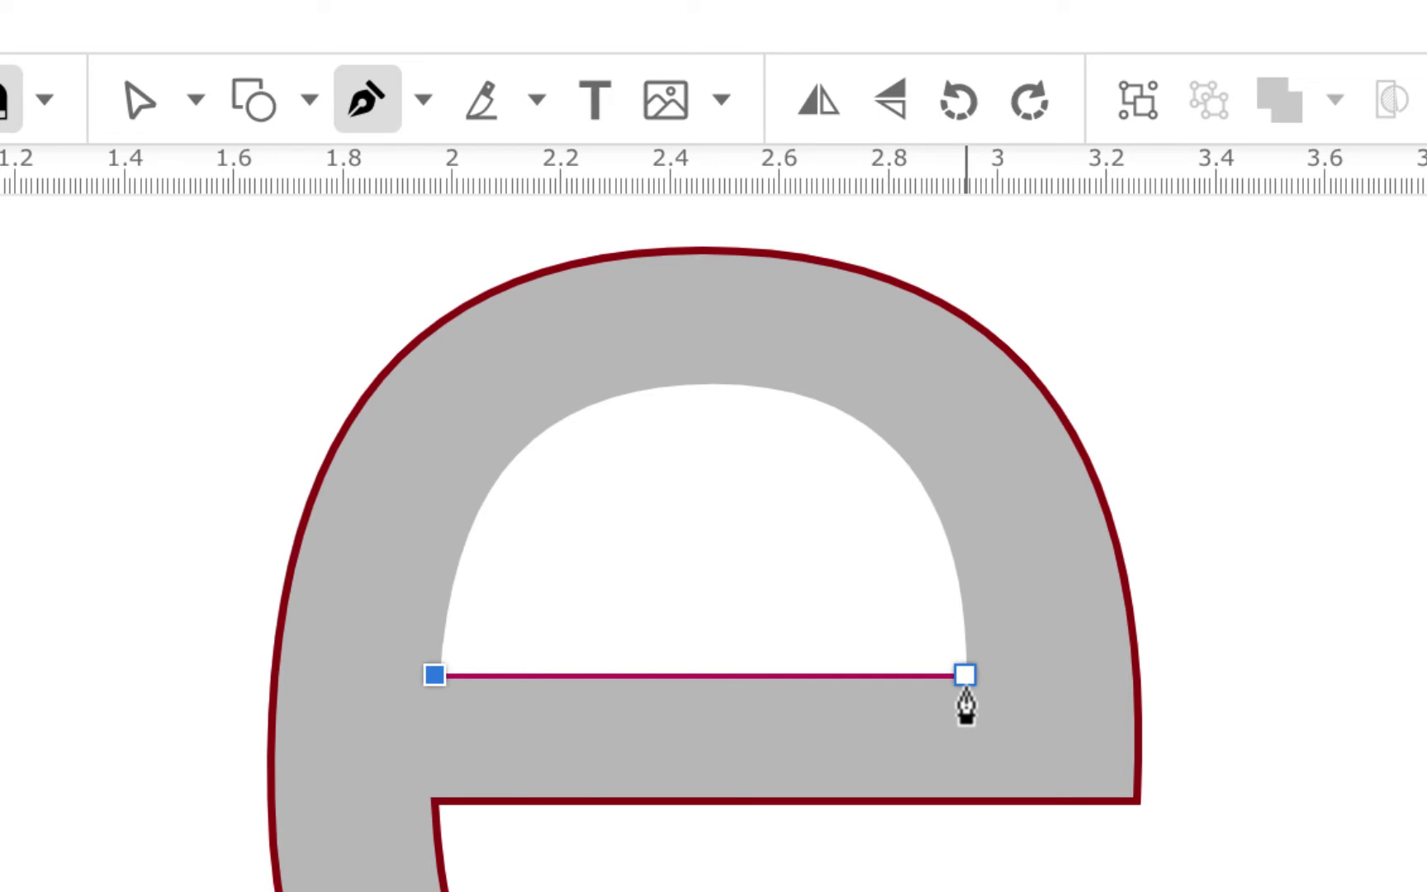
key("ctrl+z")
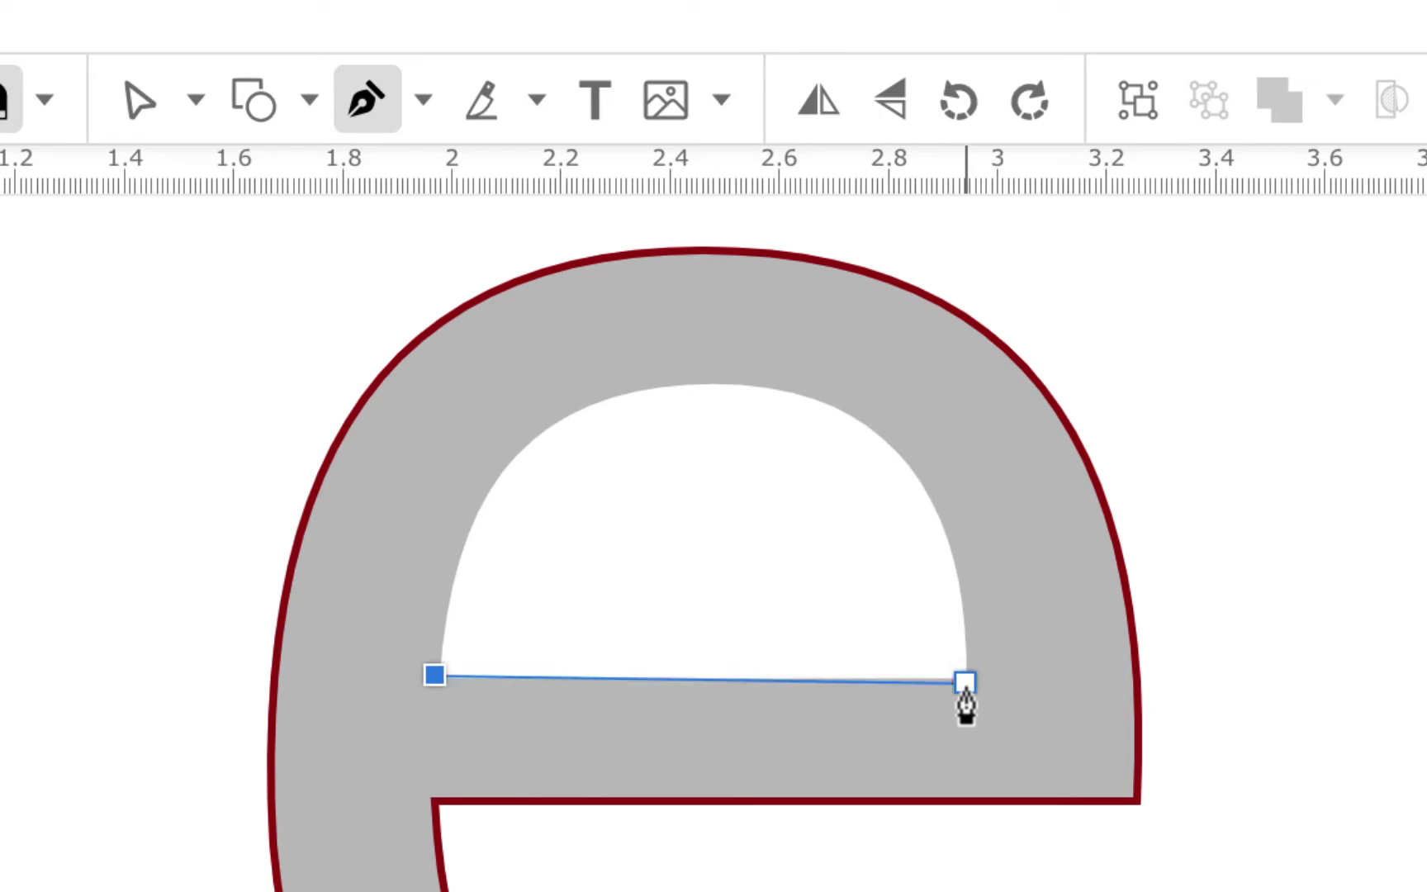
left_click(965, 682)
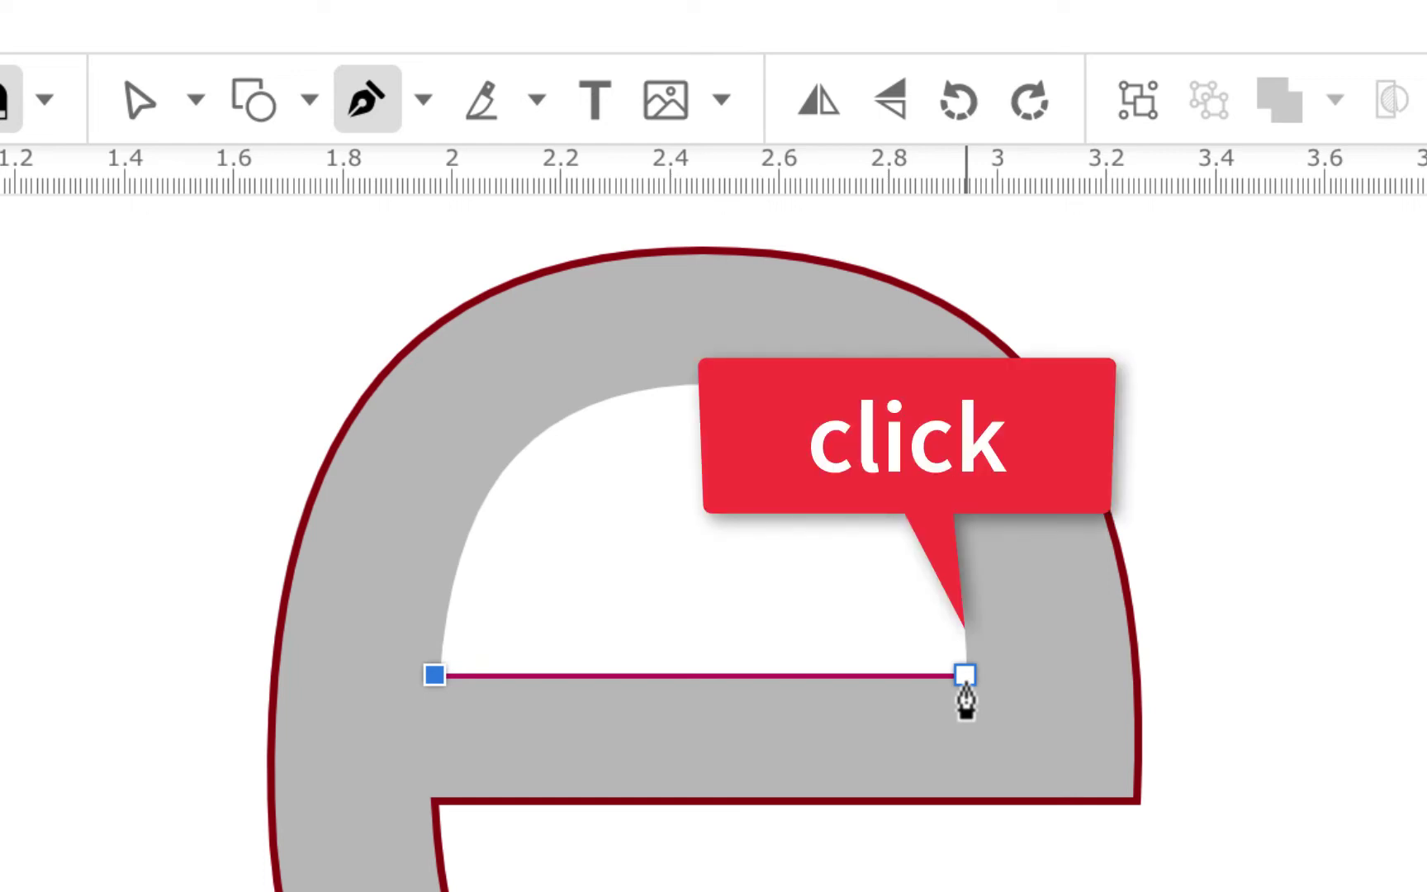
left_click(966, 701)
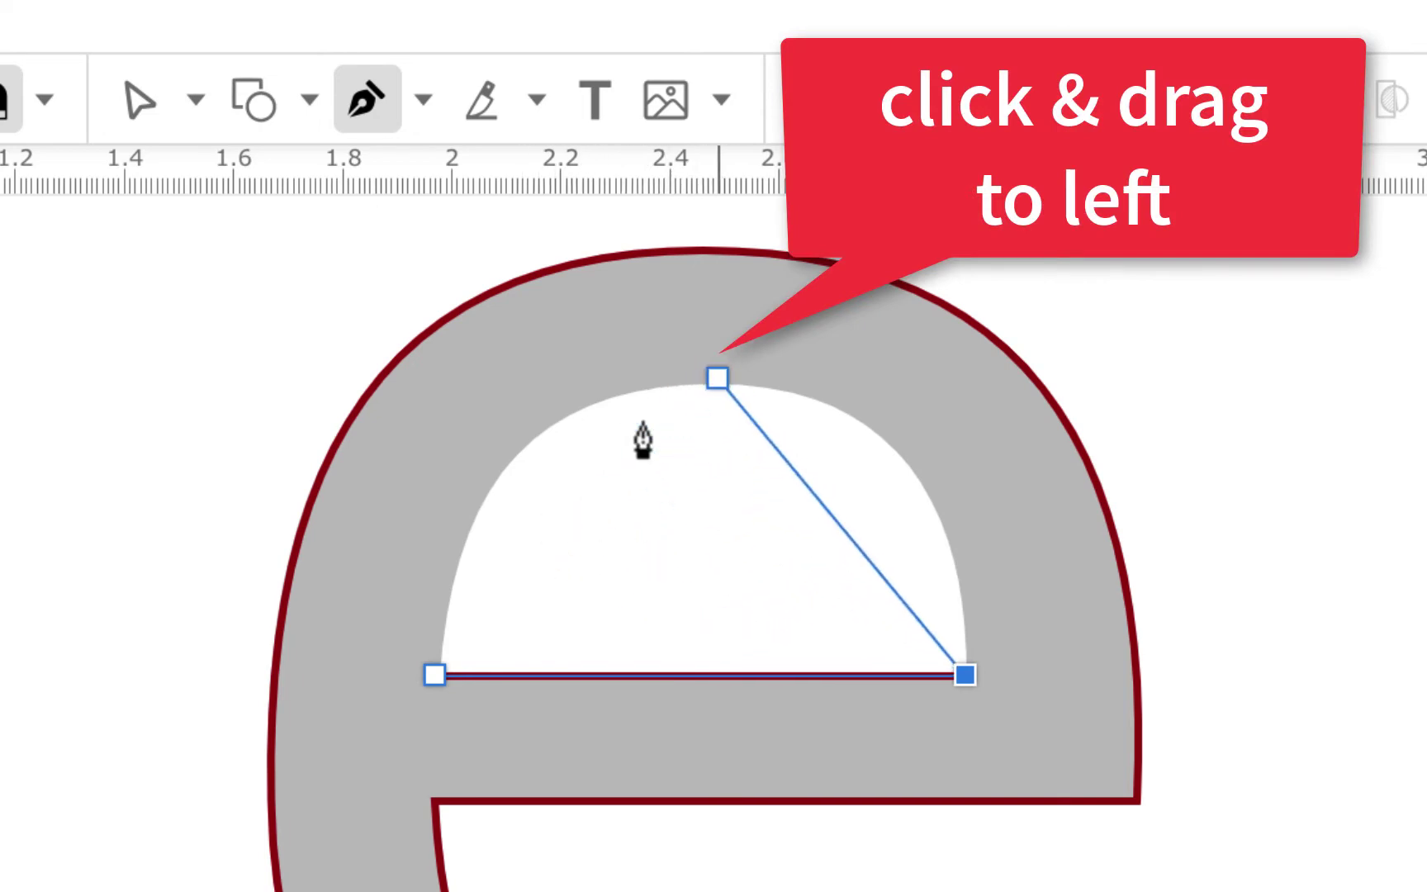
- Trace the counter's arch with a smooth anchor at its top and horizontal handles, and close the path at its starting anchor
left_click_drag(715, 382, 468, 379)
left_click(434, 612)
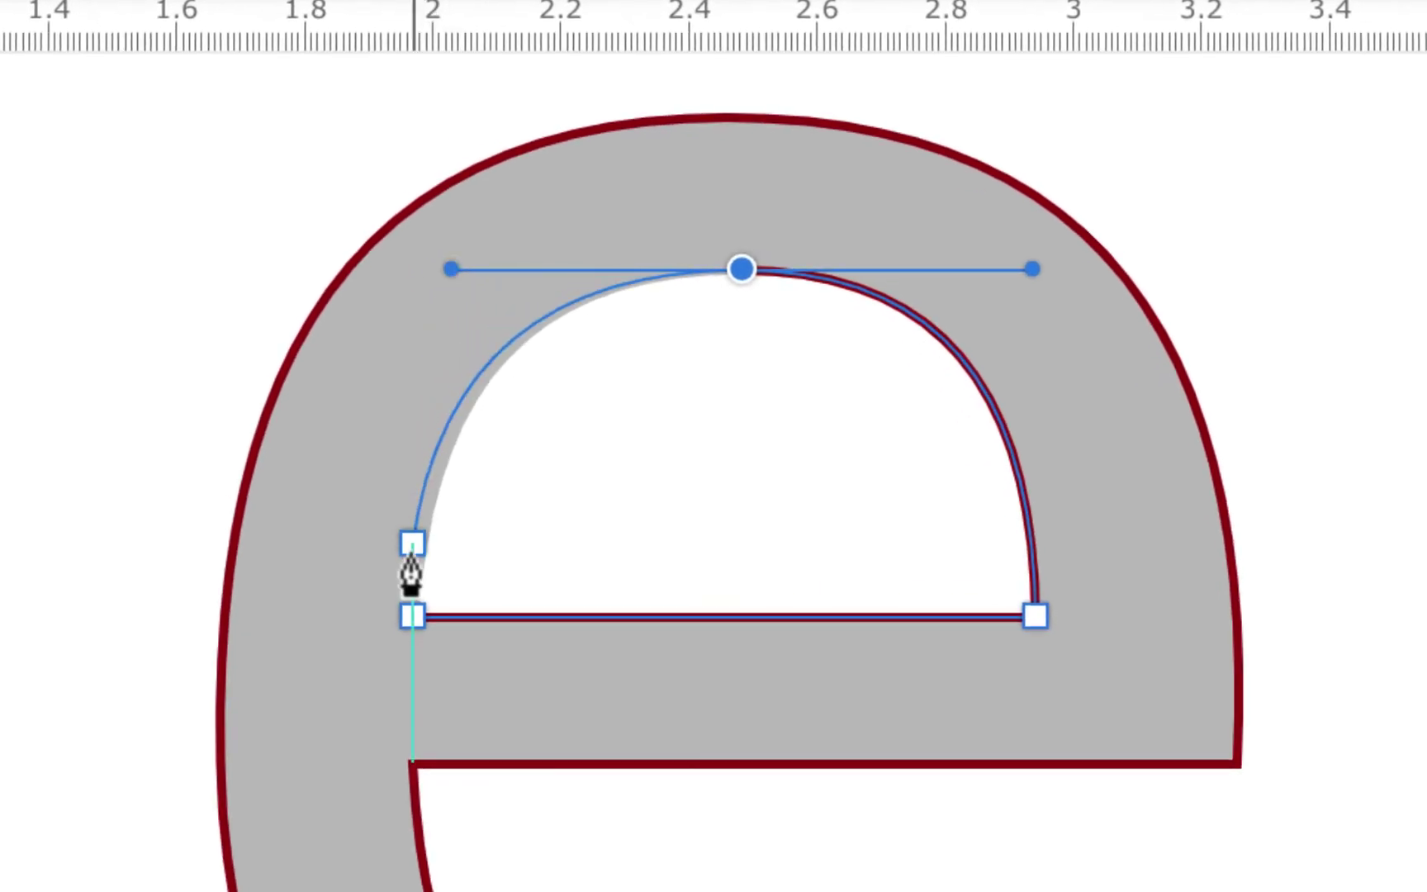
left_click(413, 617)
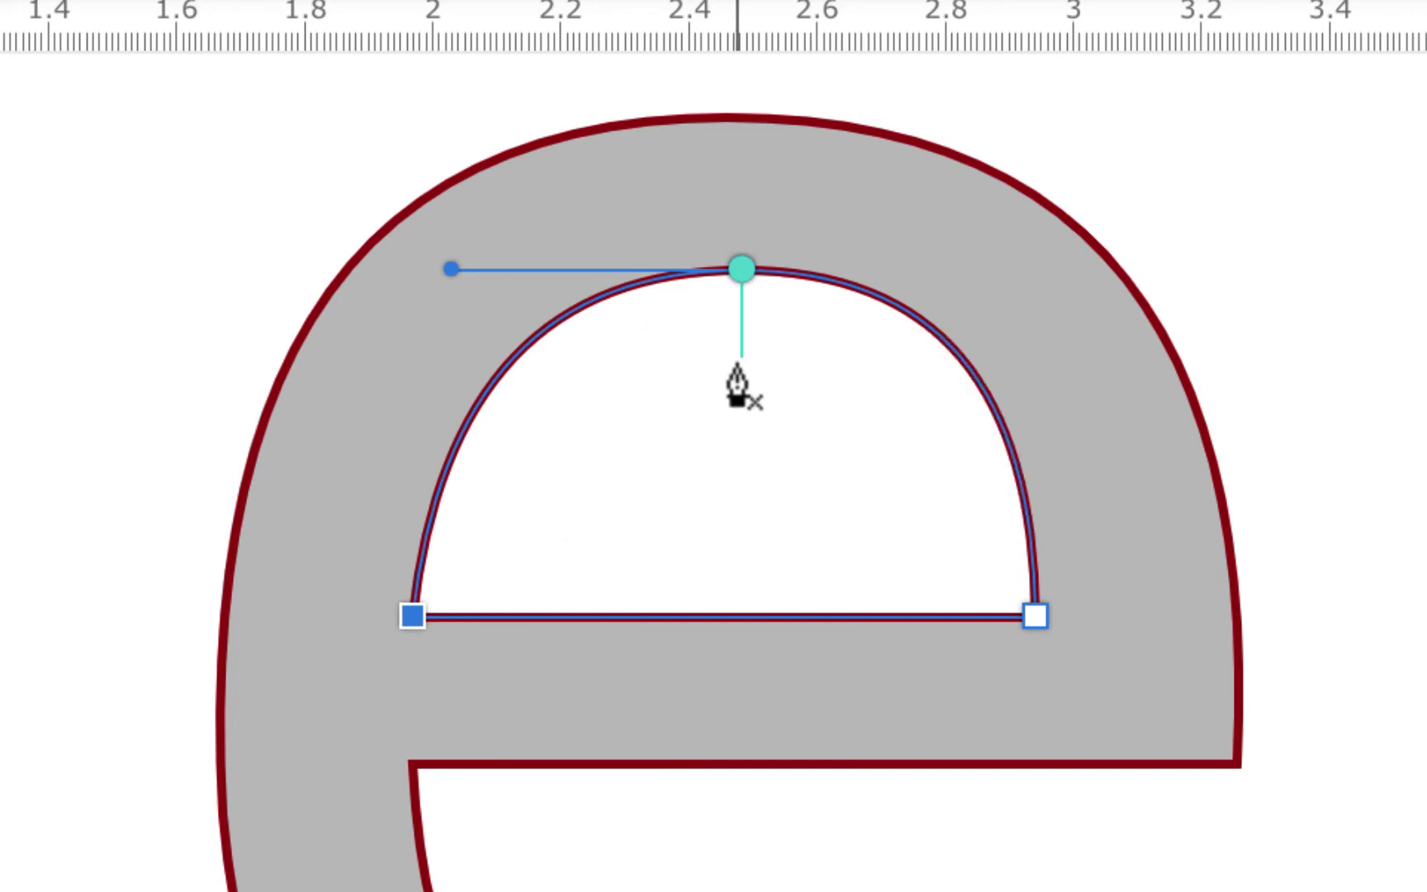
- Select both traced lowercase e paths, the outer outline and the counter, together with the Pointer tool
scroll(1350, 118, "up", 3)
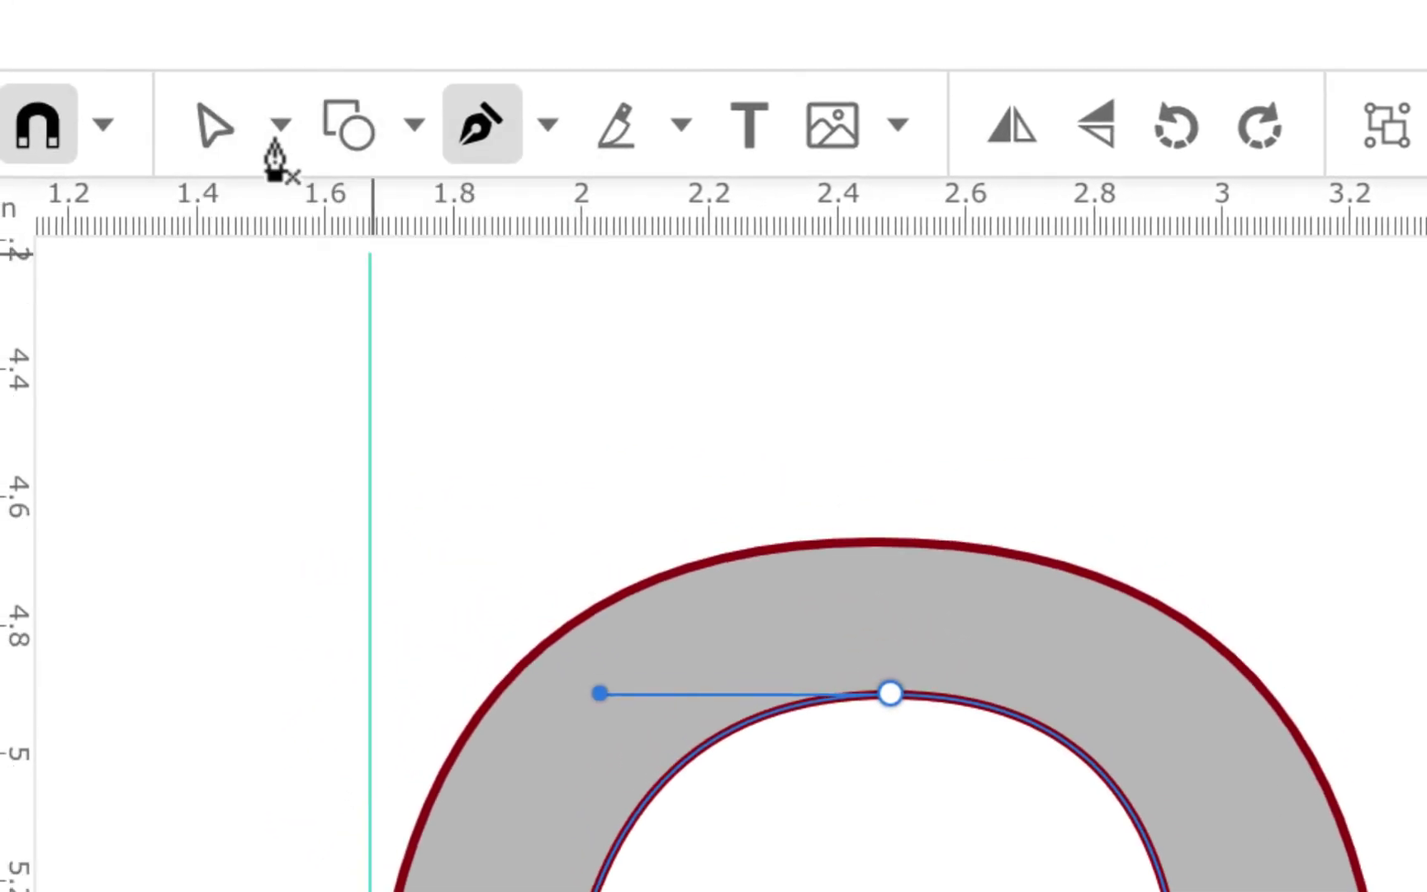
left_click(280, 126)
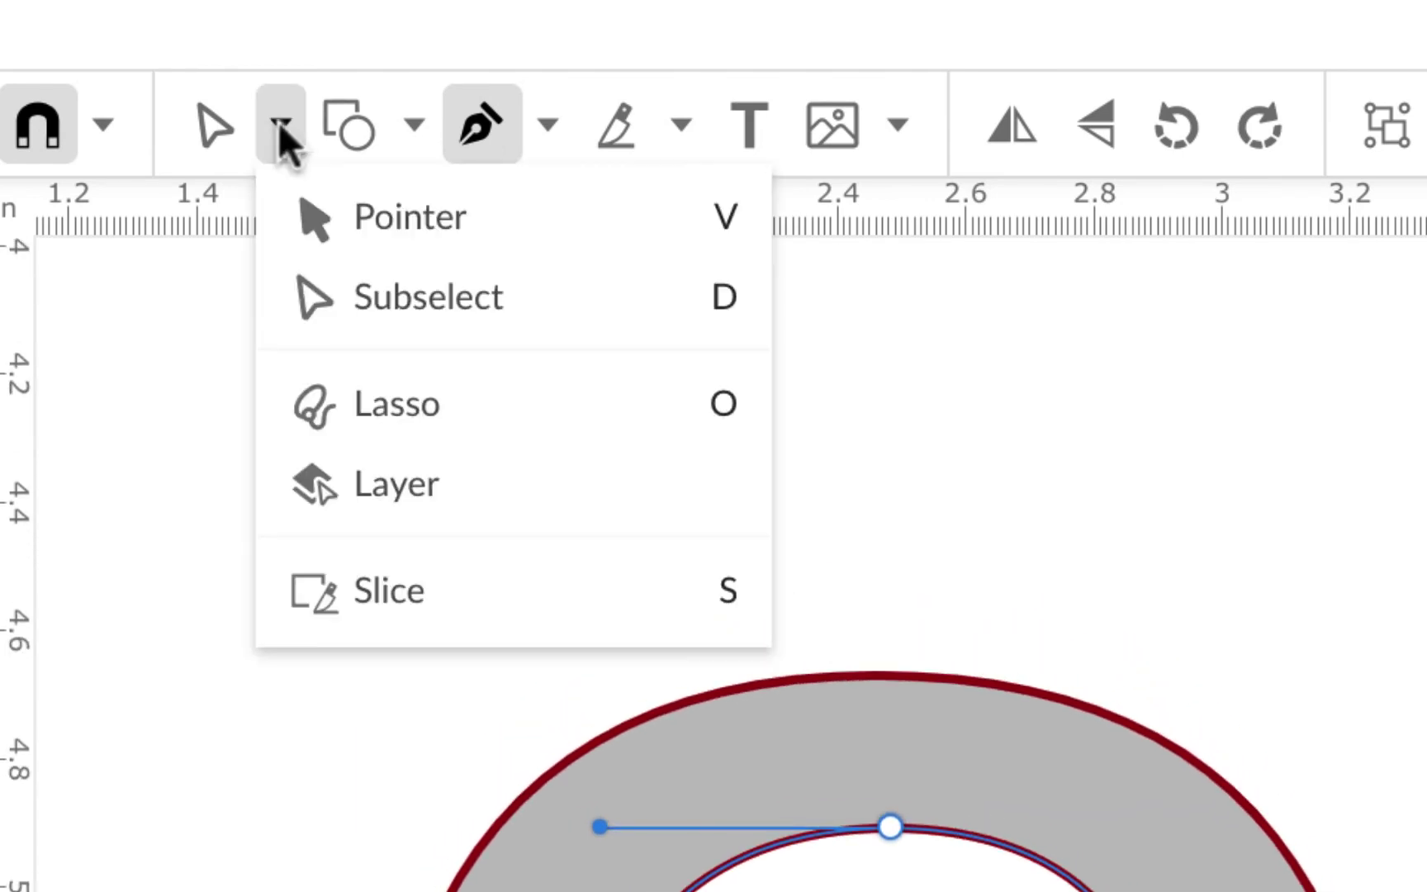
left_click(361, 226)
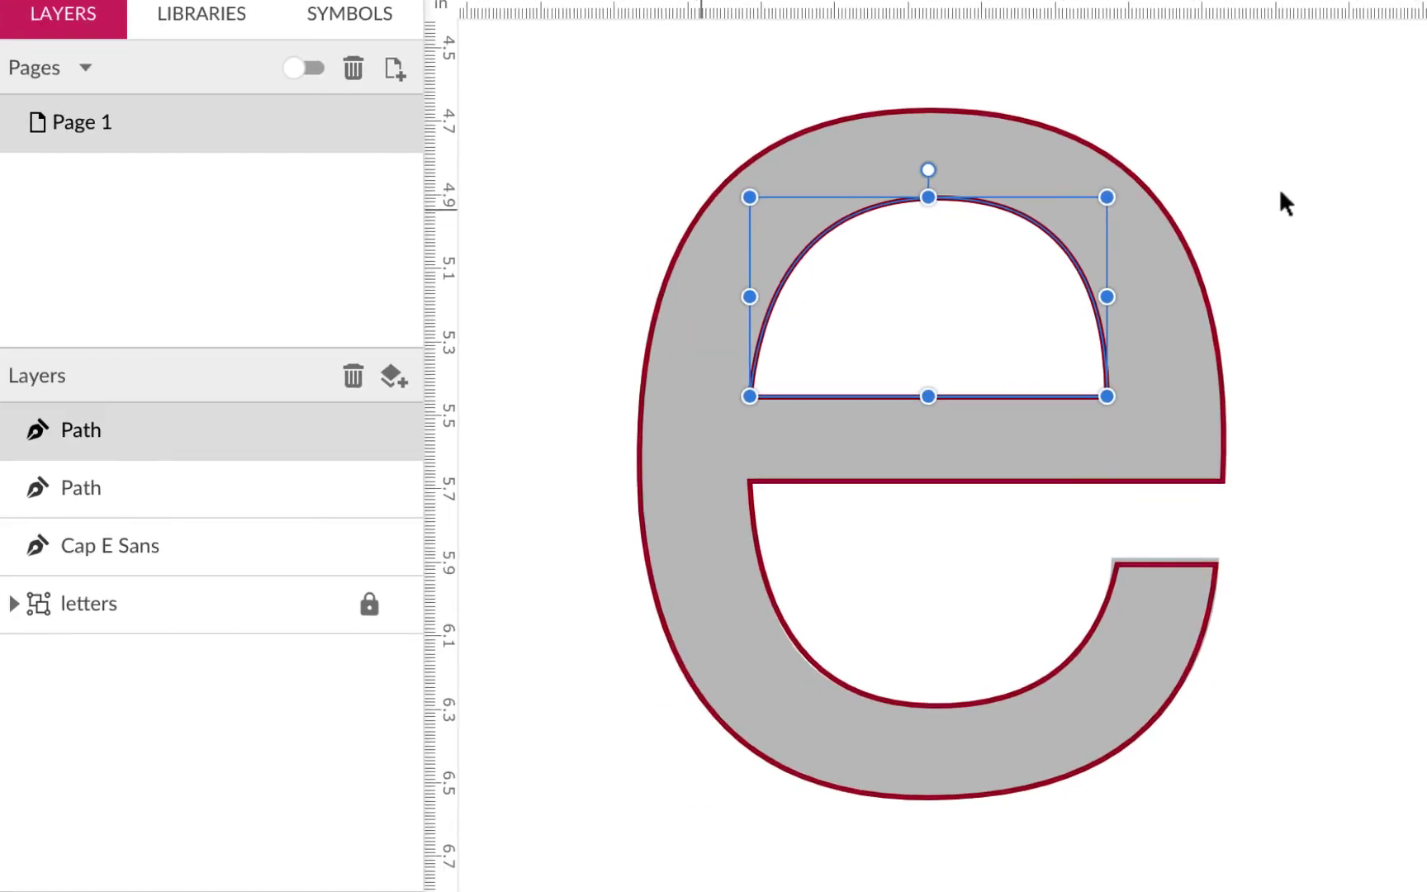
left_click_drag(572, 71, 1402, 848)
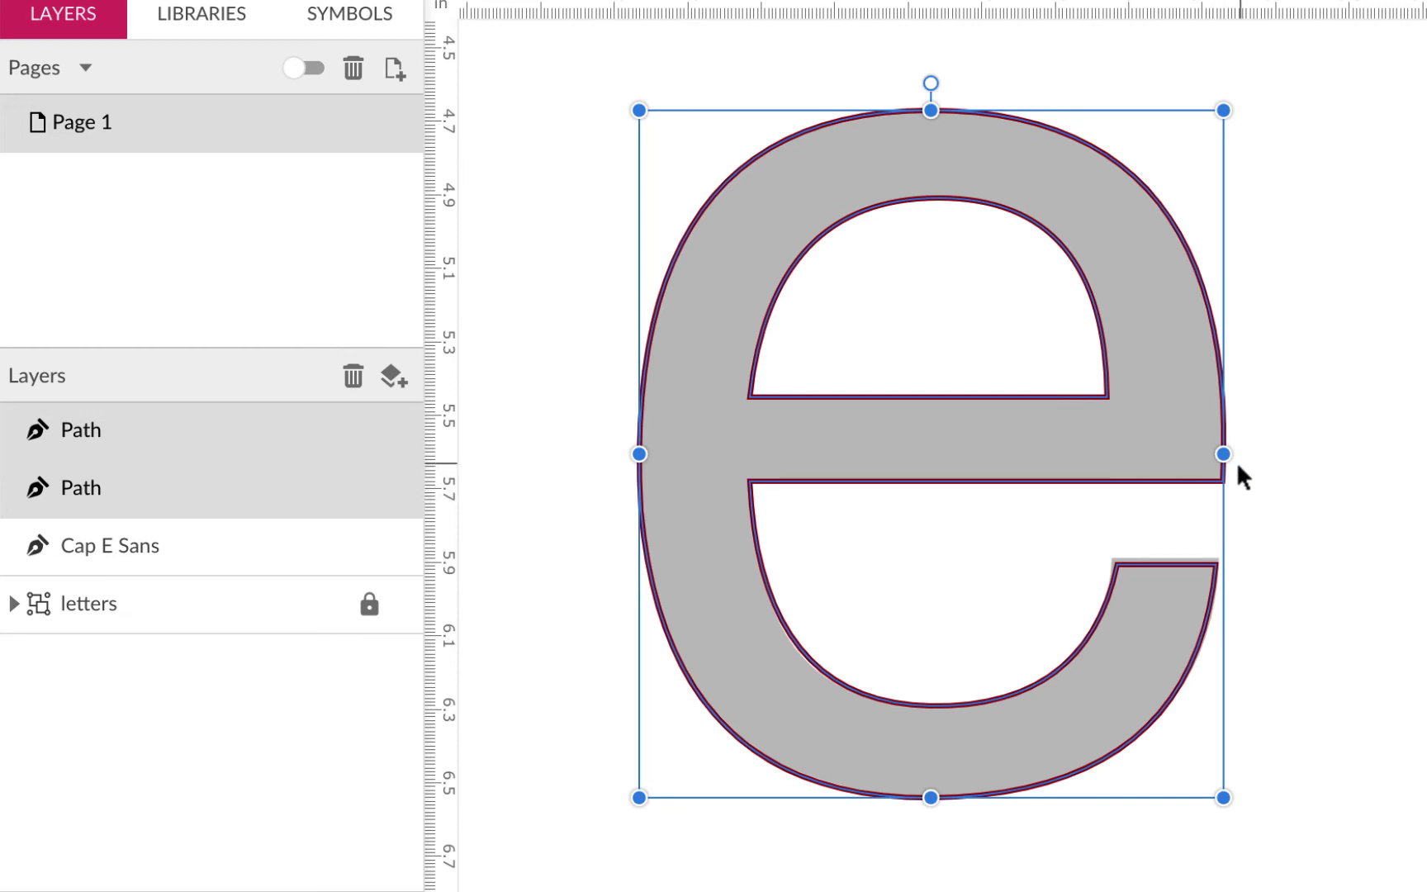
- Hide the letters layer to check the traced e outlines on their own, and show the layer again
left_click_drag(437, 607, 595, 611)
mouse_move(336, 598)
left_click(404, 607)
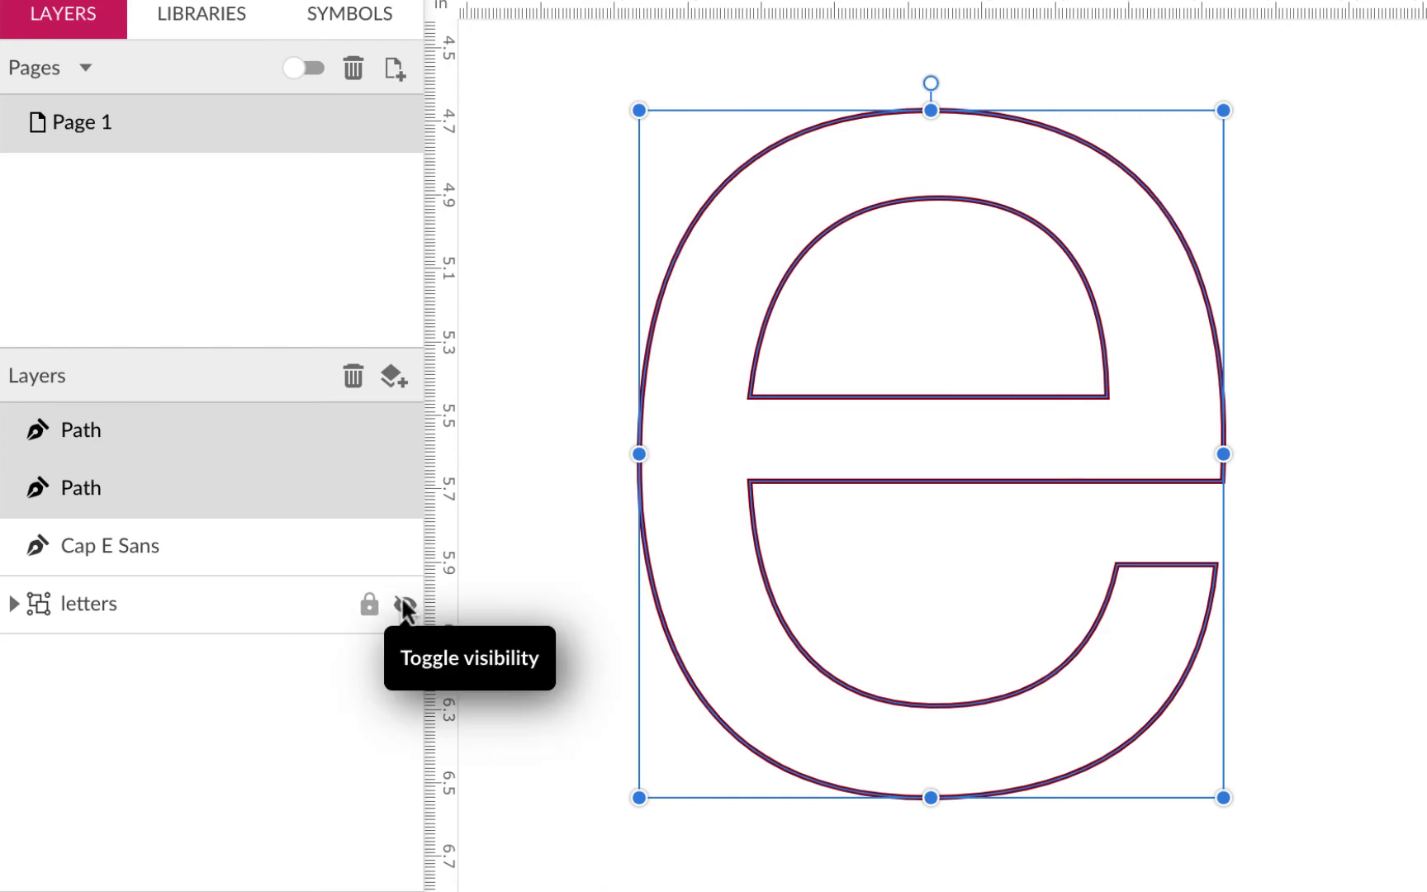
left_click(404, 607)
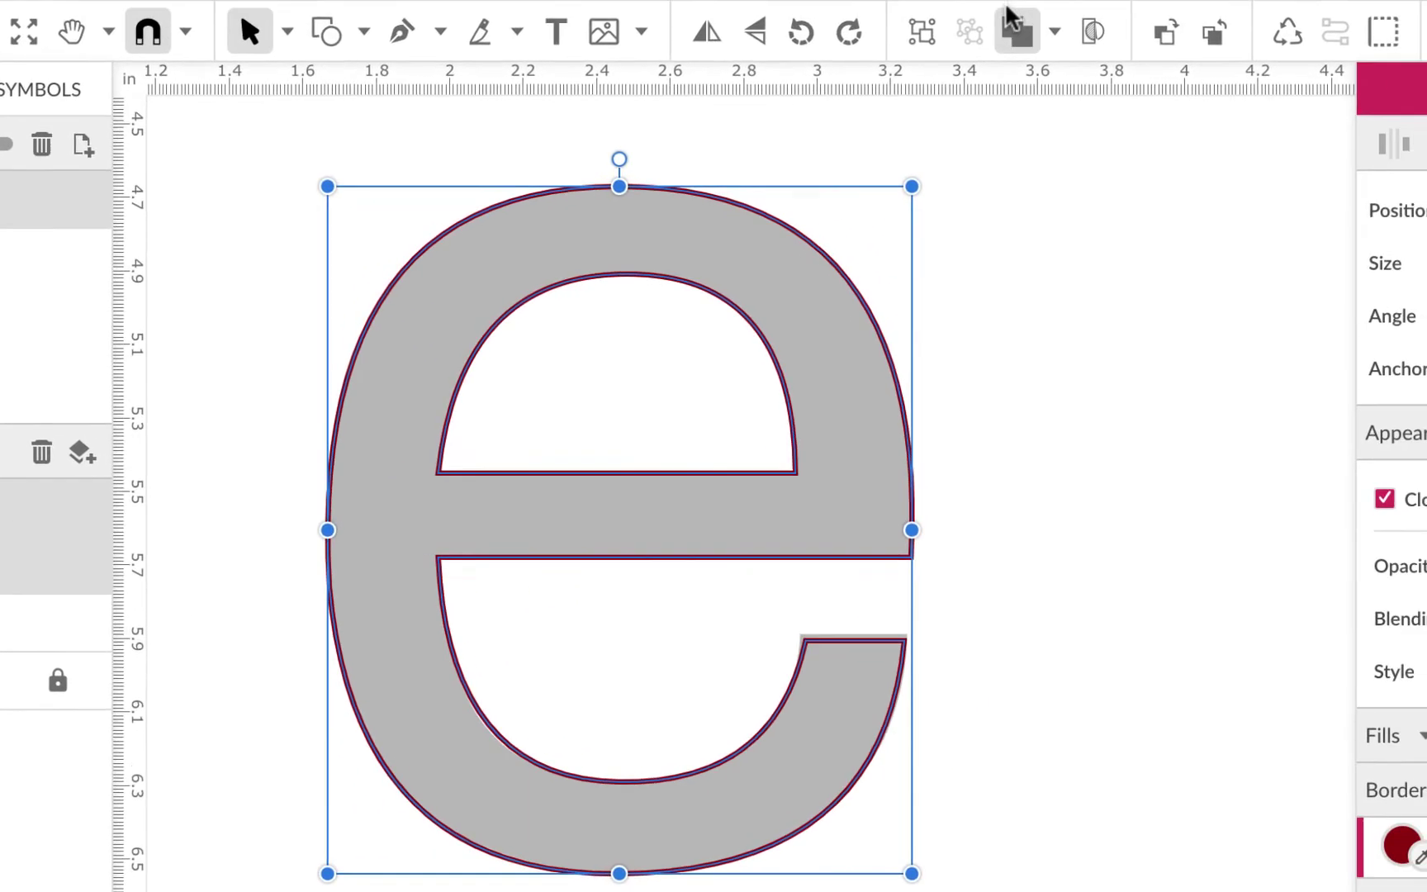
- Subtract the counter from the lowercase e's outer outline and convert the resulting compound shape to a path
left_click(1049, 30)
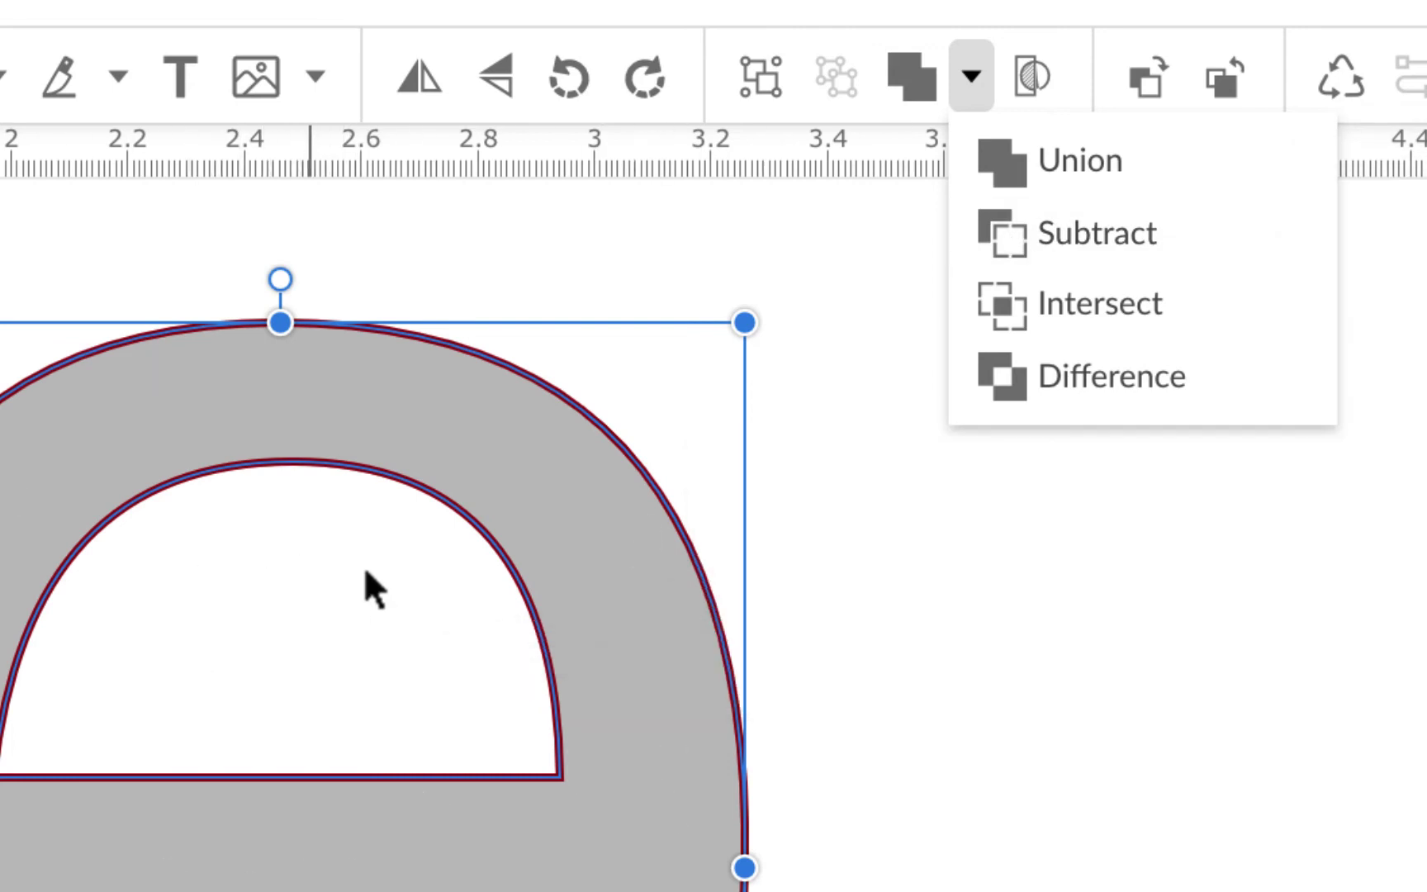
left_click(1083, 220)
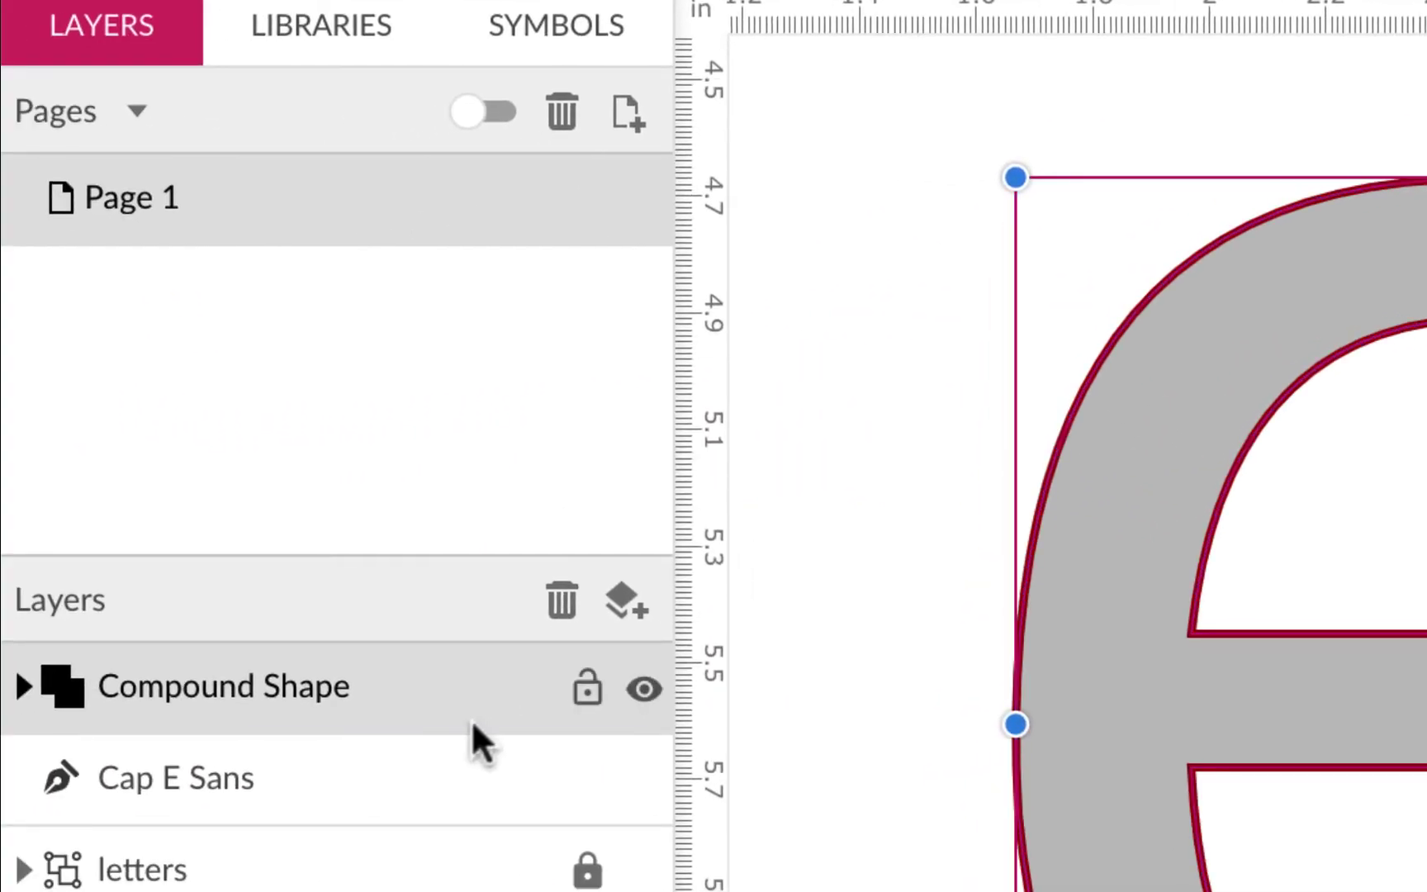
left_click(24, 686)
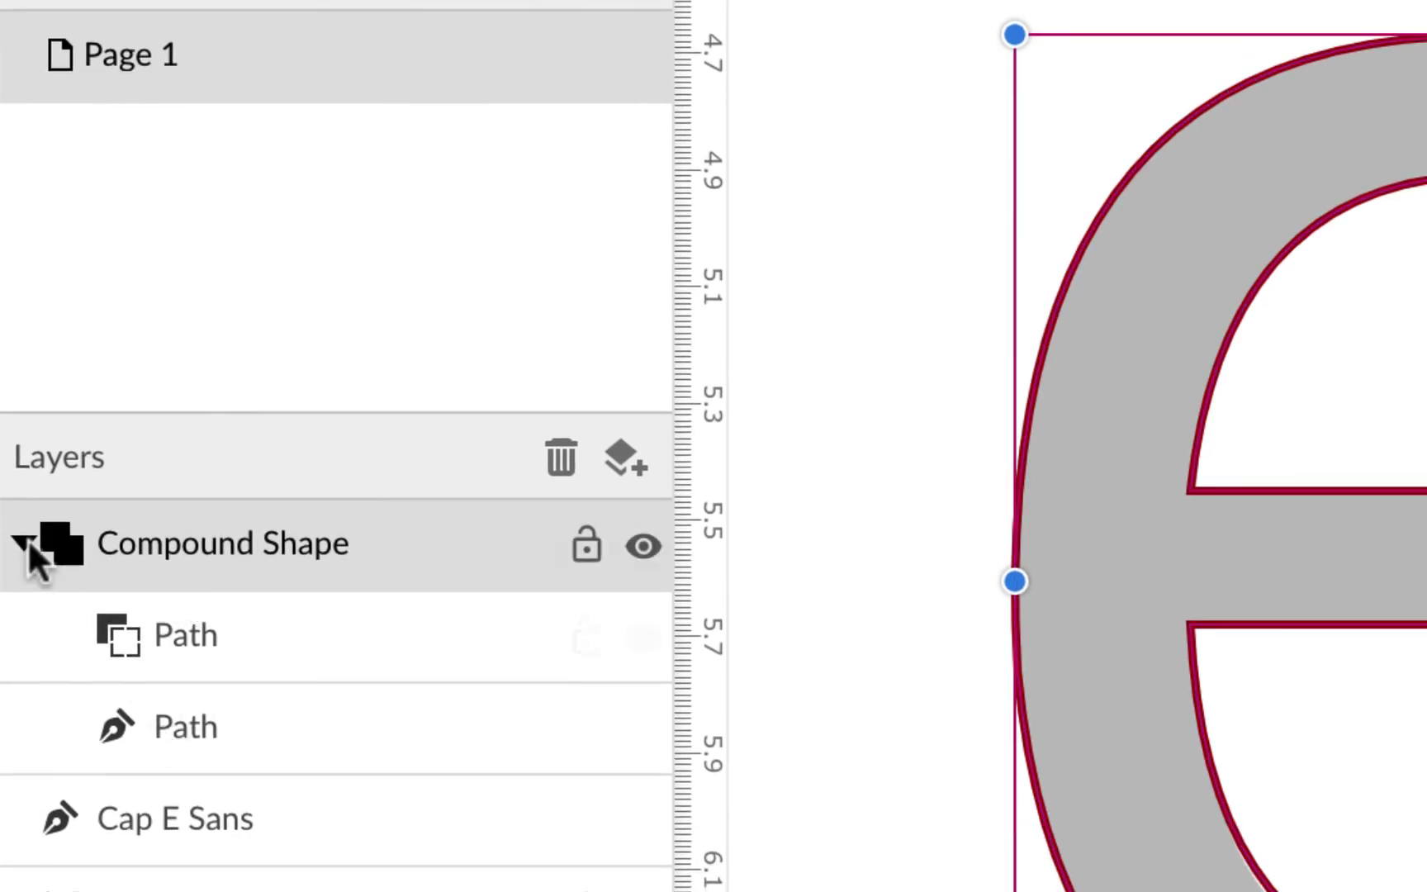
left_click(22, 542)
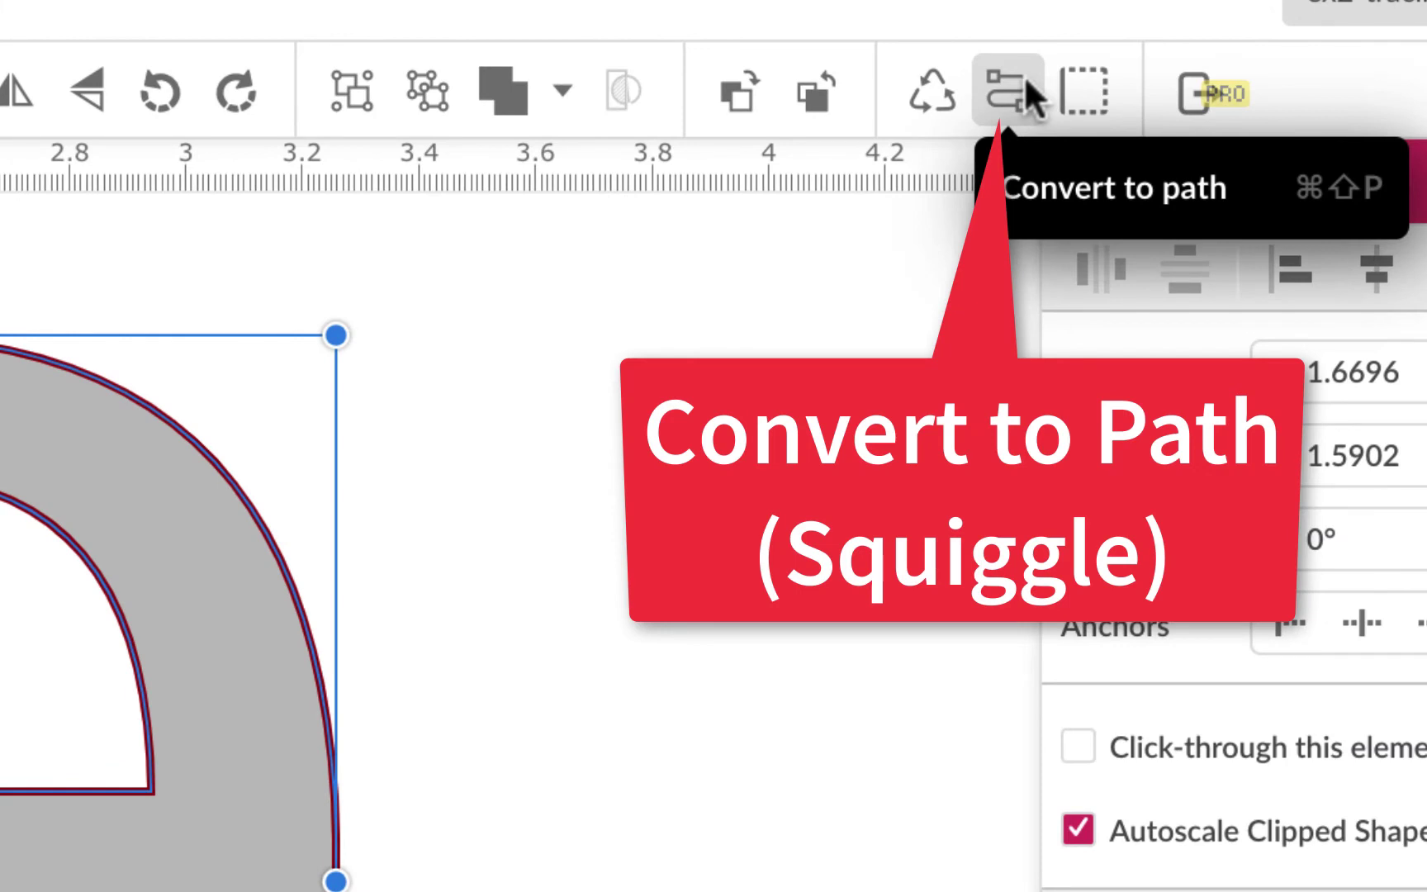
left_click(1018, 76)
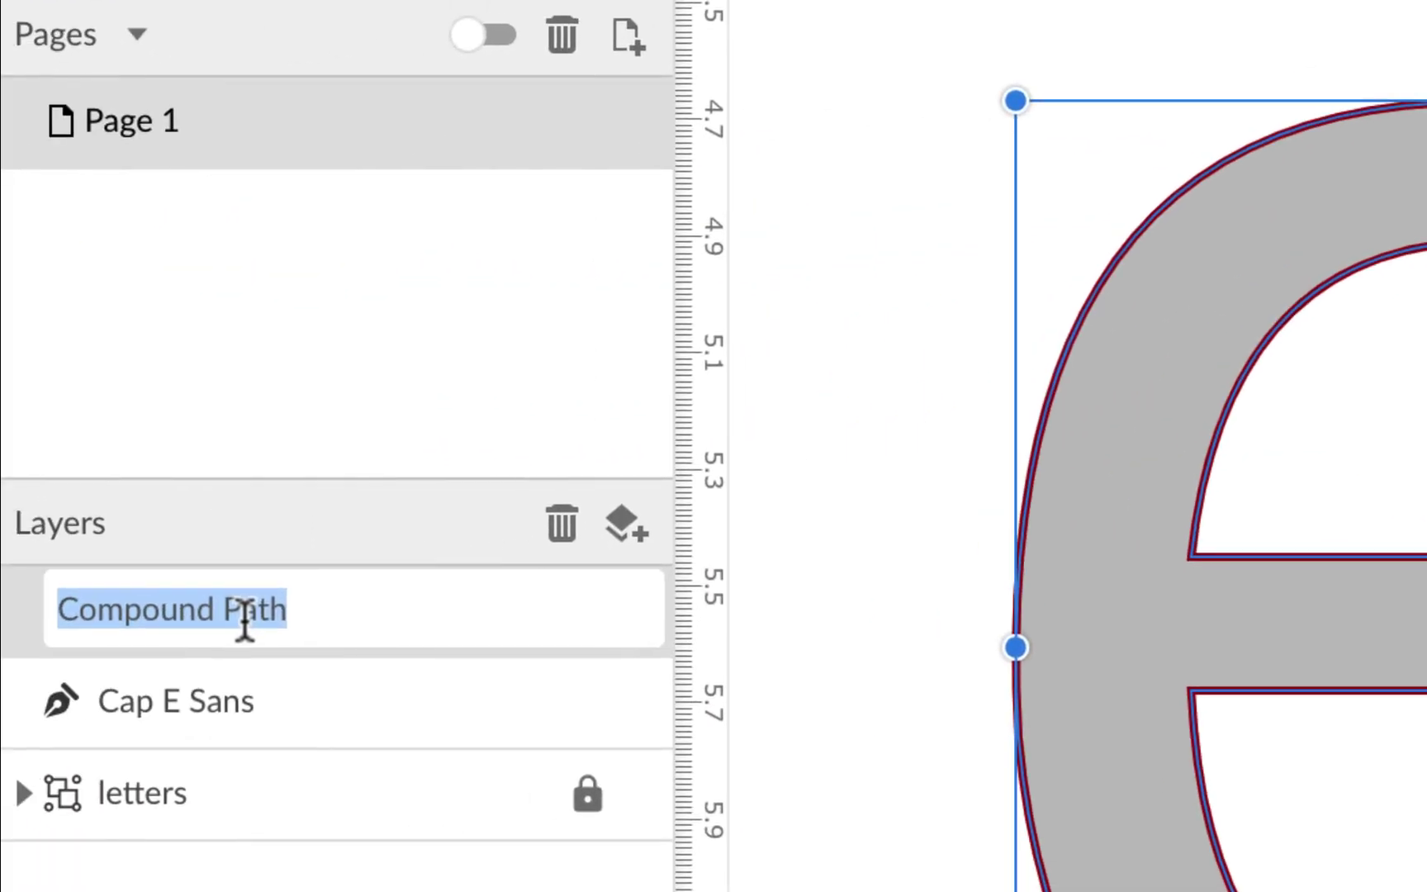
- Rename the lowercase e's compound path as "sans e"
type("sans e")
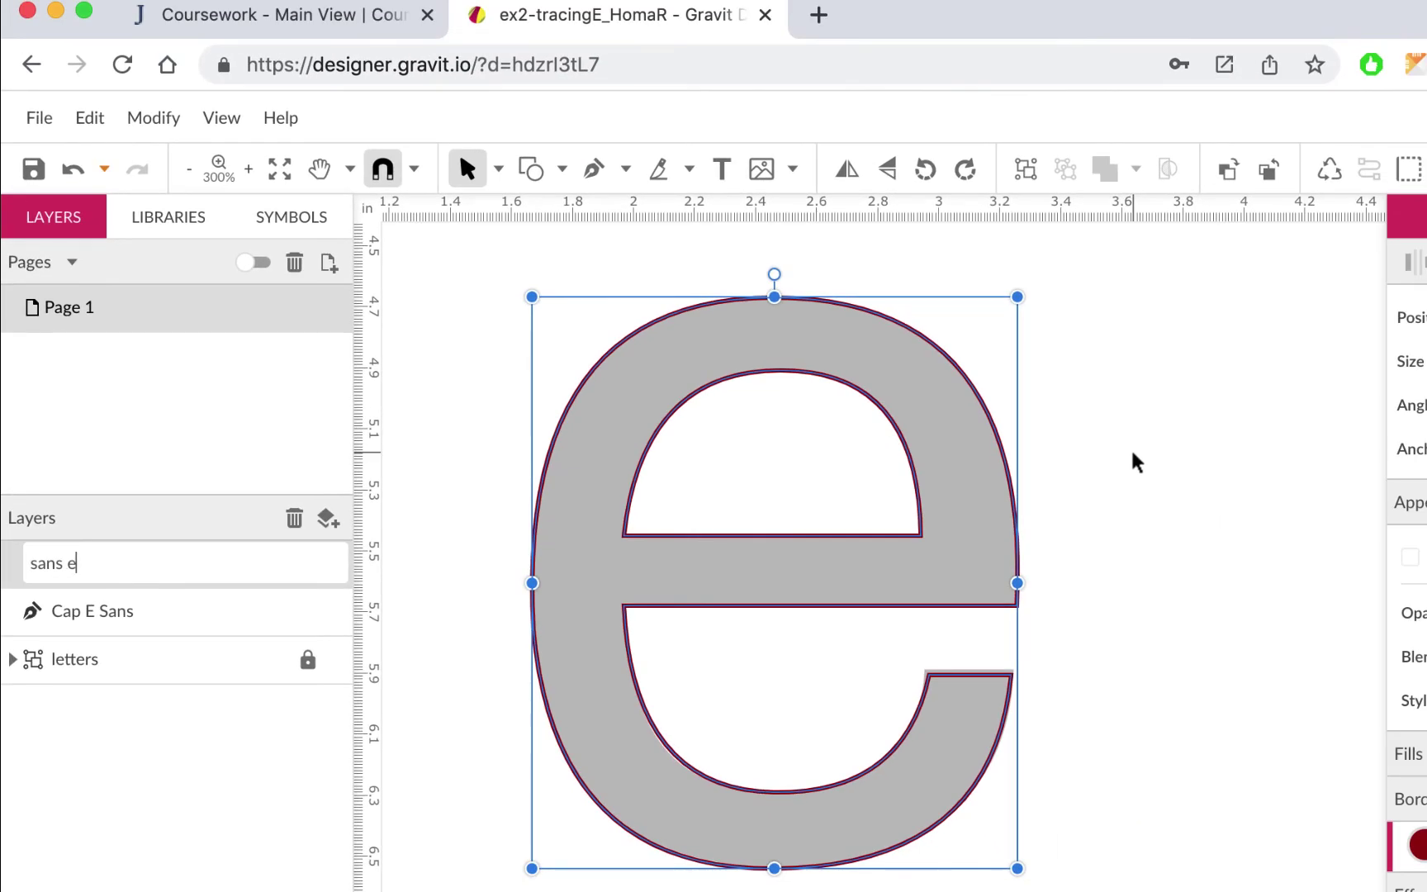
key("super+minus")
key("super+minus")
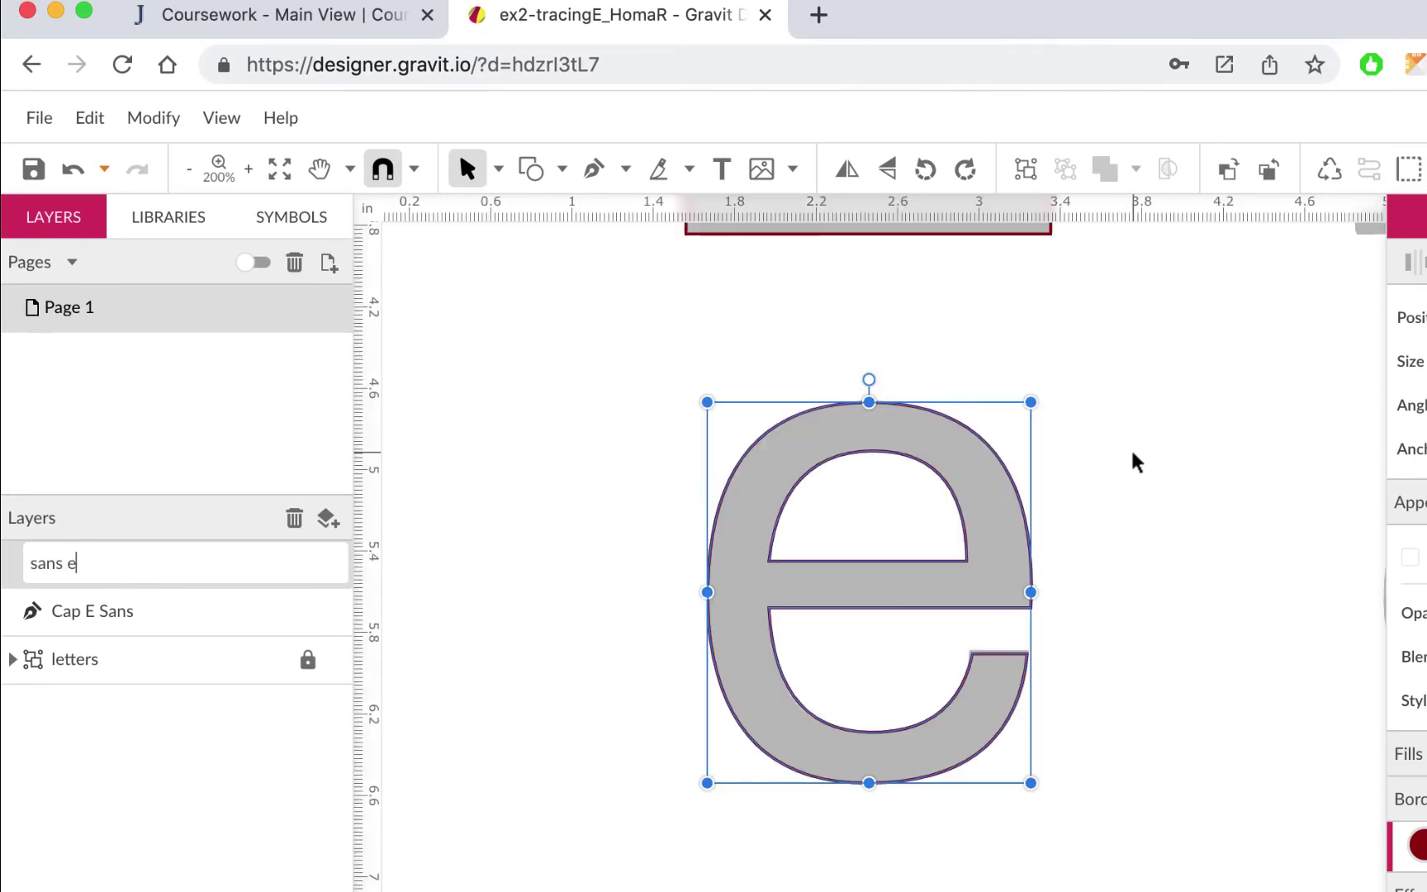
key("super+minus")
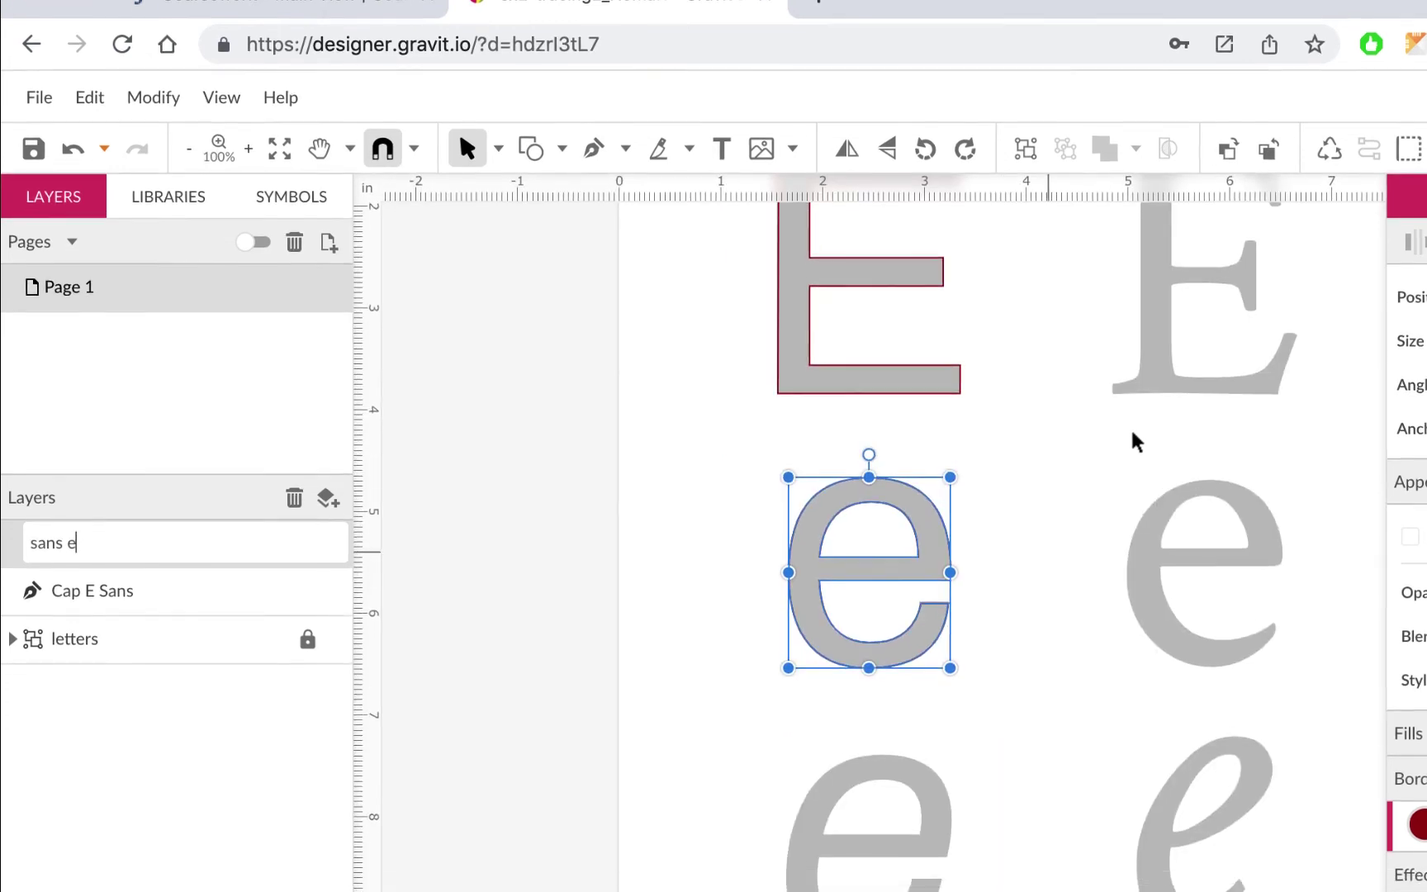
scroll(1063, 647, "down", 3)
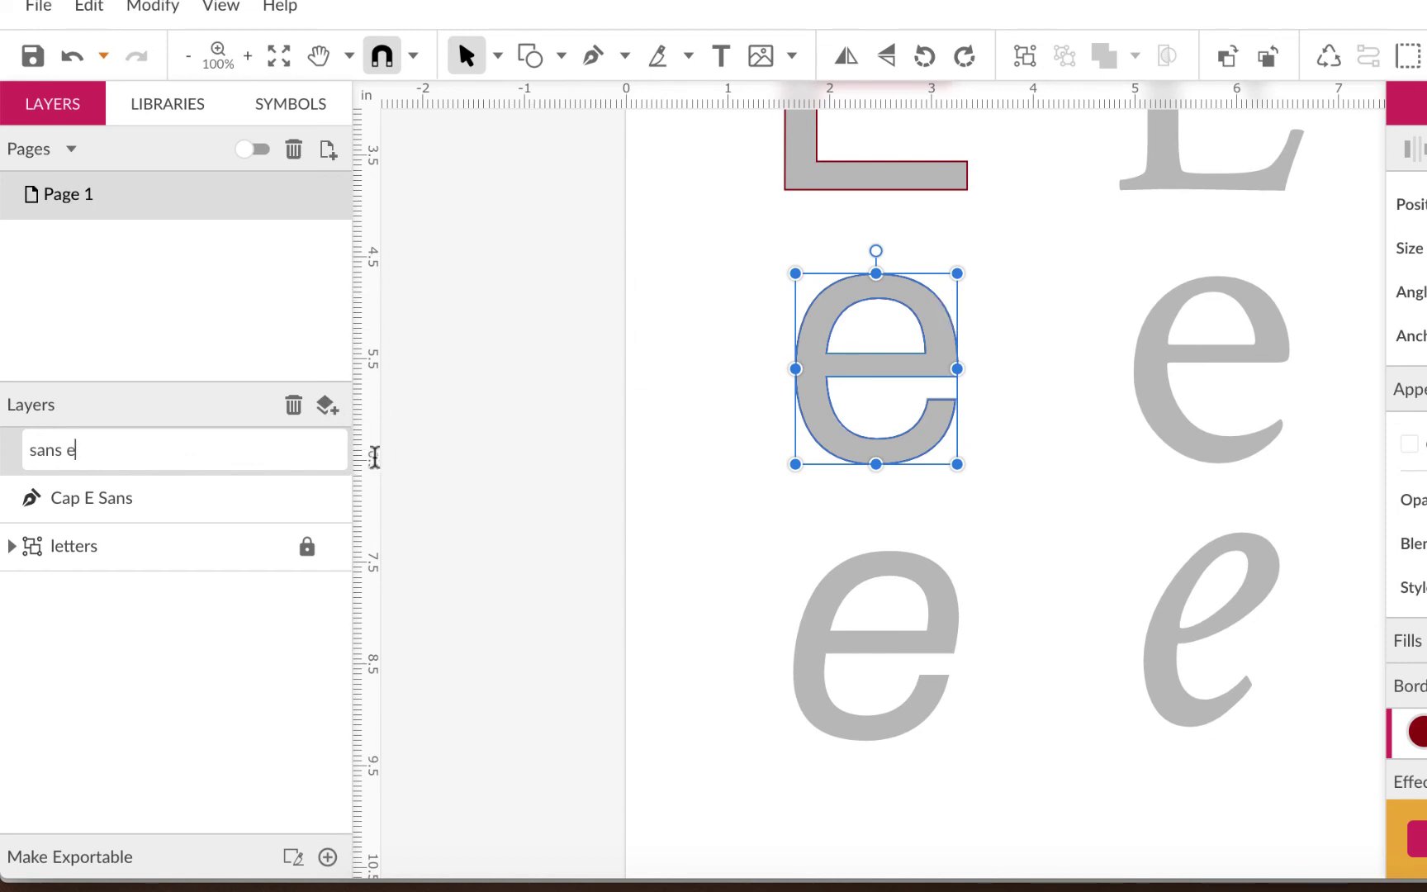
key("Return")
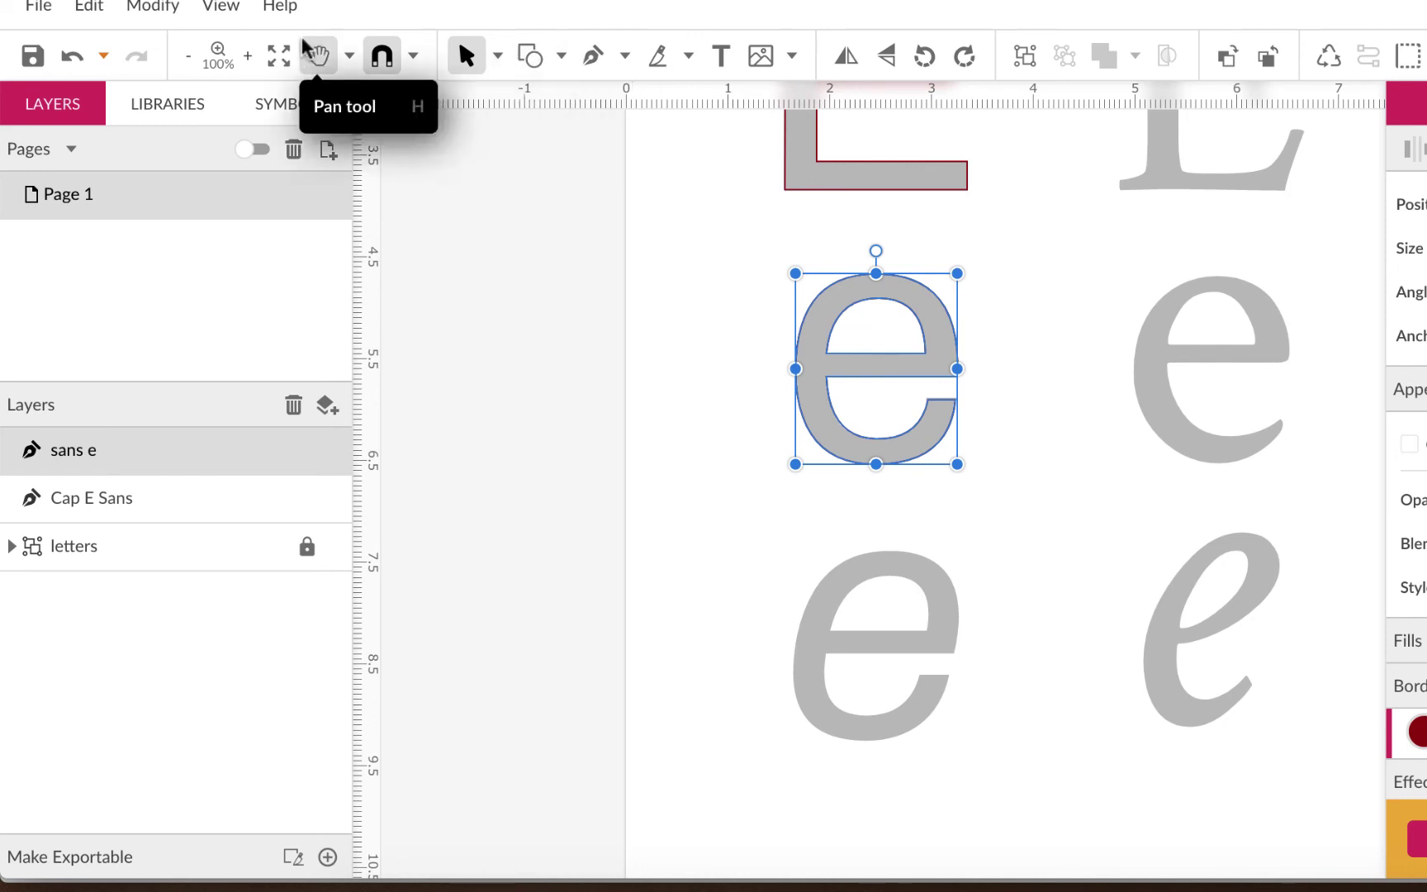
- Duplicate the sans e path and move the copy down over the grey oblique sans-serif e
left_click(89, 9)
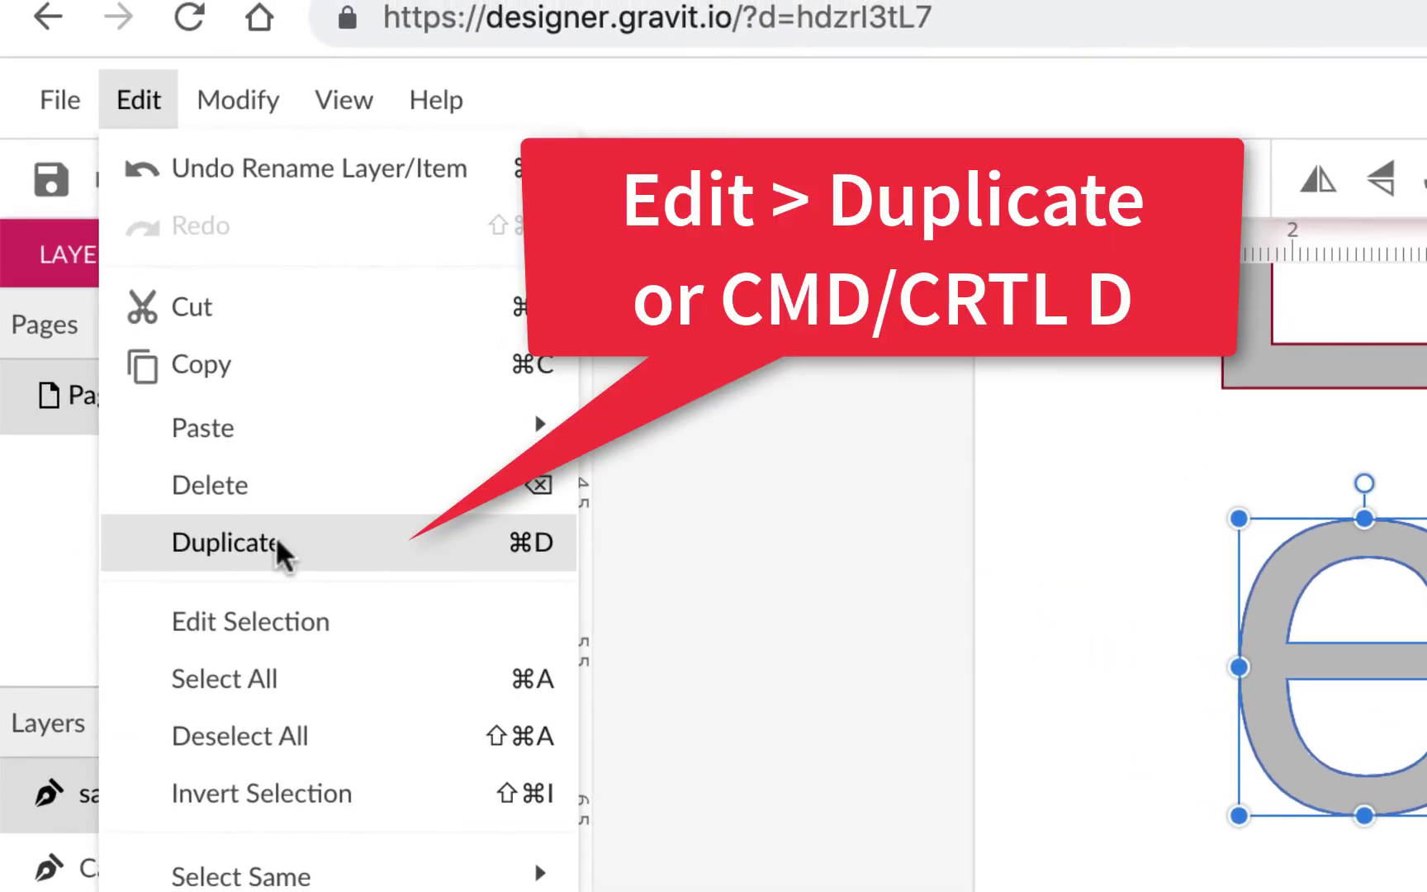
left_click(275, 536)
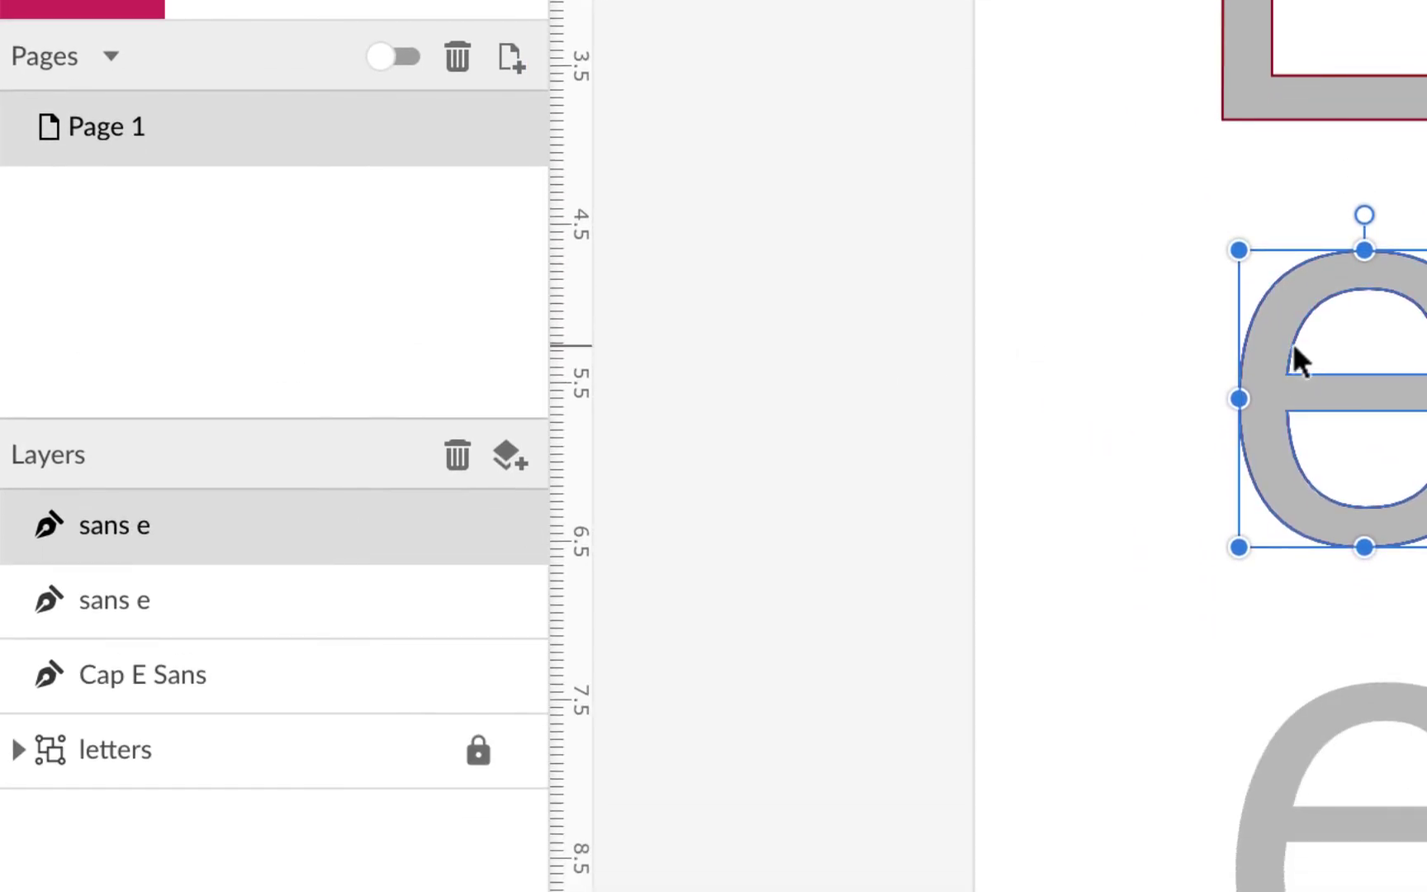
left_click_drag(1289, 345, 1125, 626)
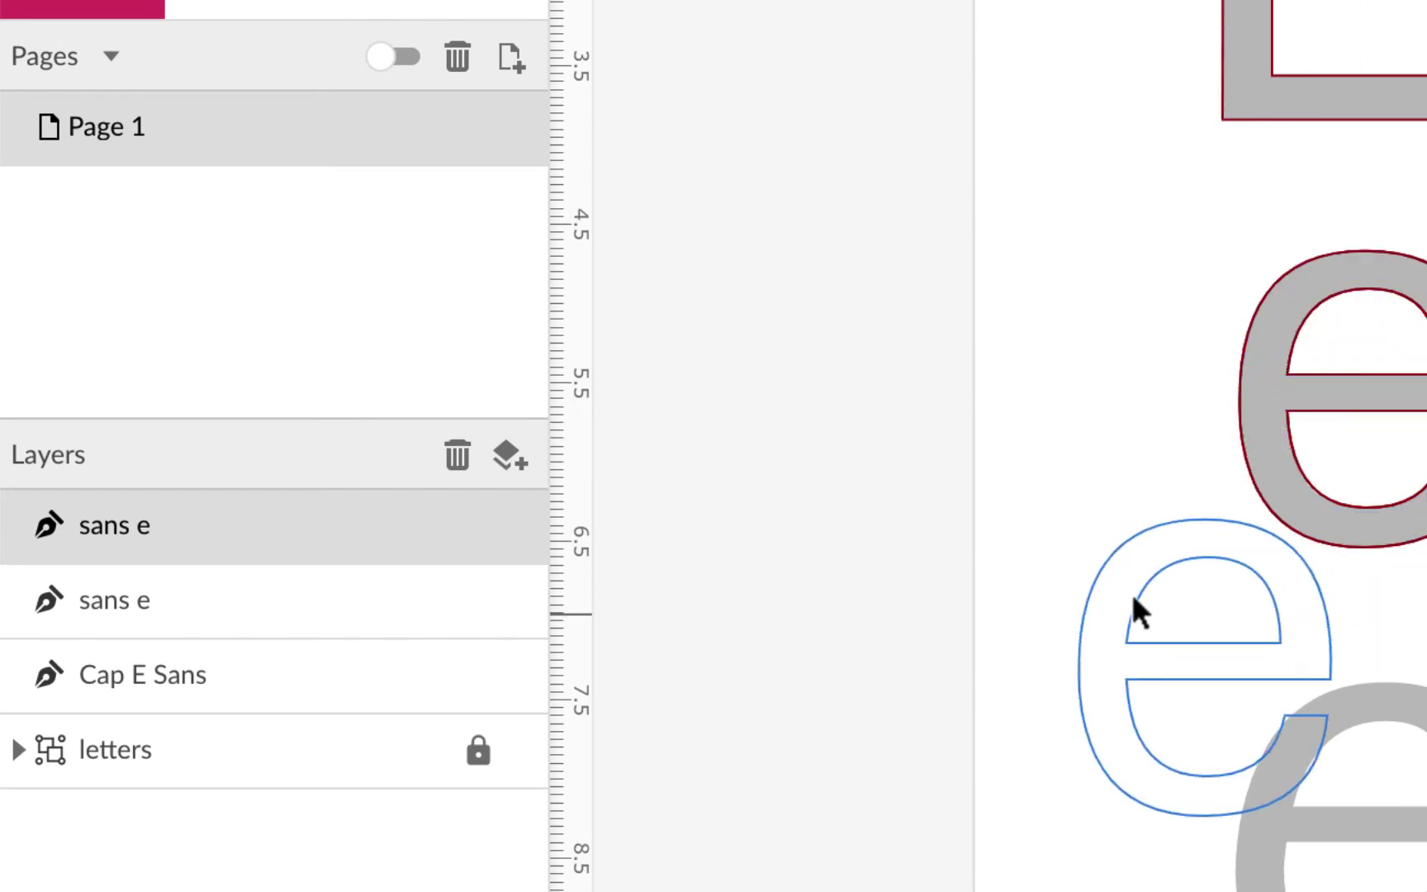
left_click_drag(977, 560, 1140, 700)
left_click_drag(824, 550, 823, 555)
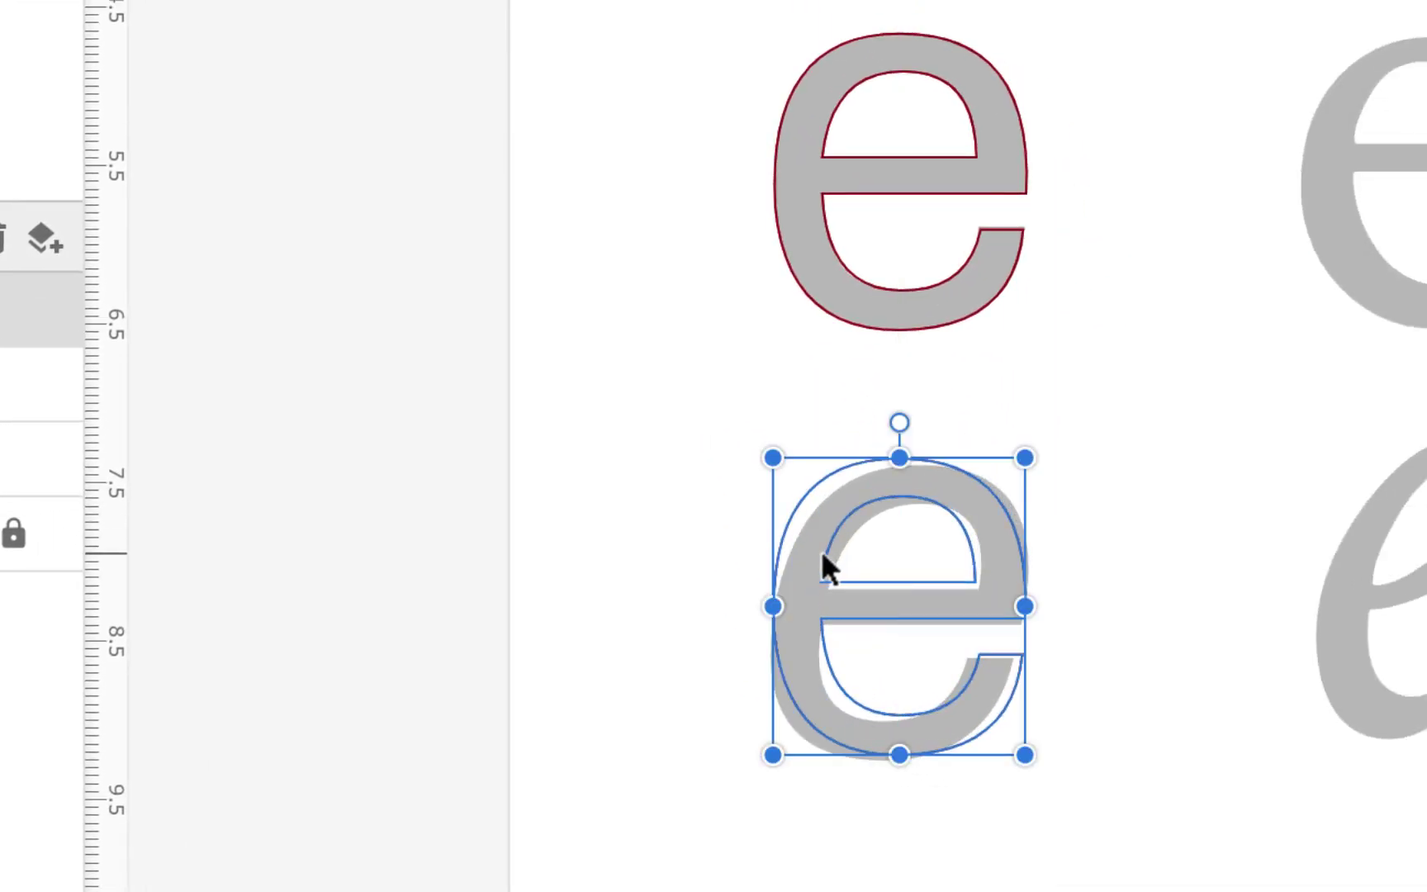
- Rename the duplicated path as "sans e oblique"
key("super+plus")
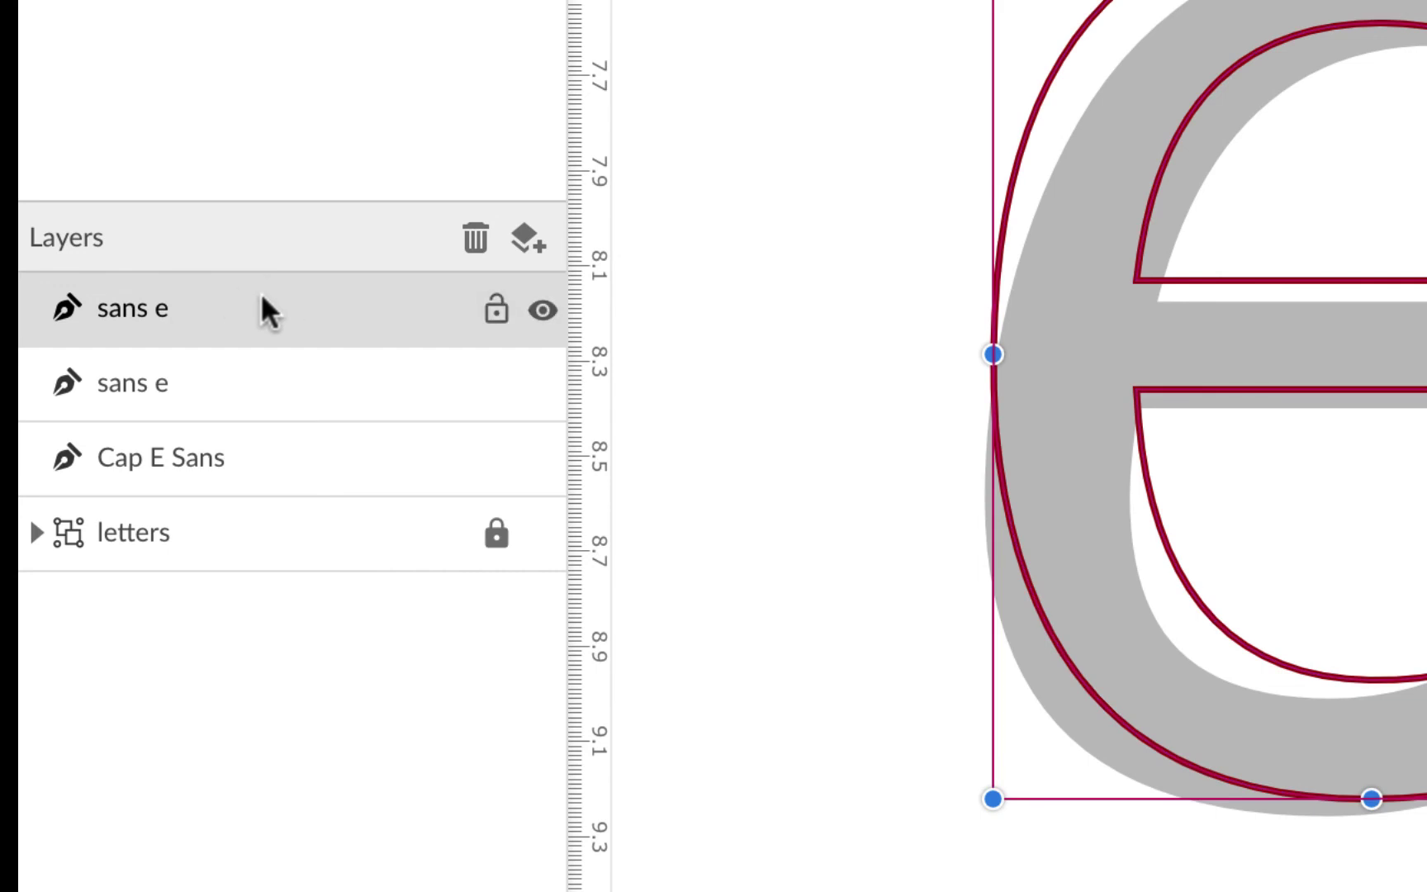
double_click(137, 303)
left_click(167, 307)
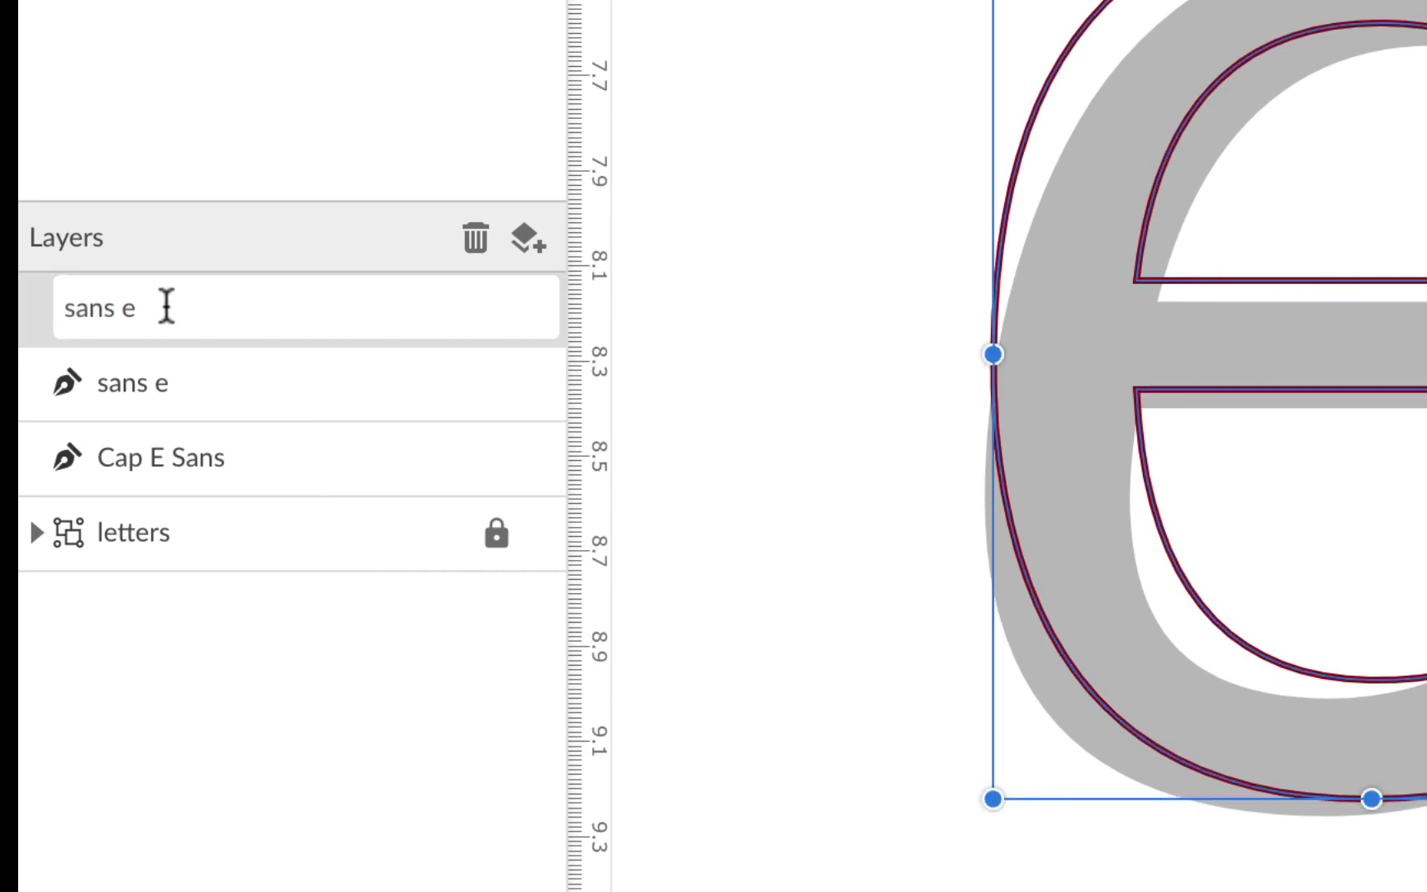
type("obliq")
type("e")
key("Return")
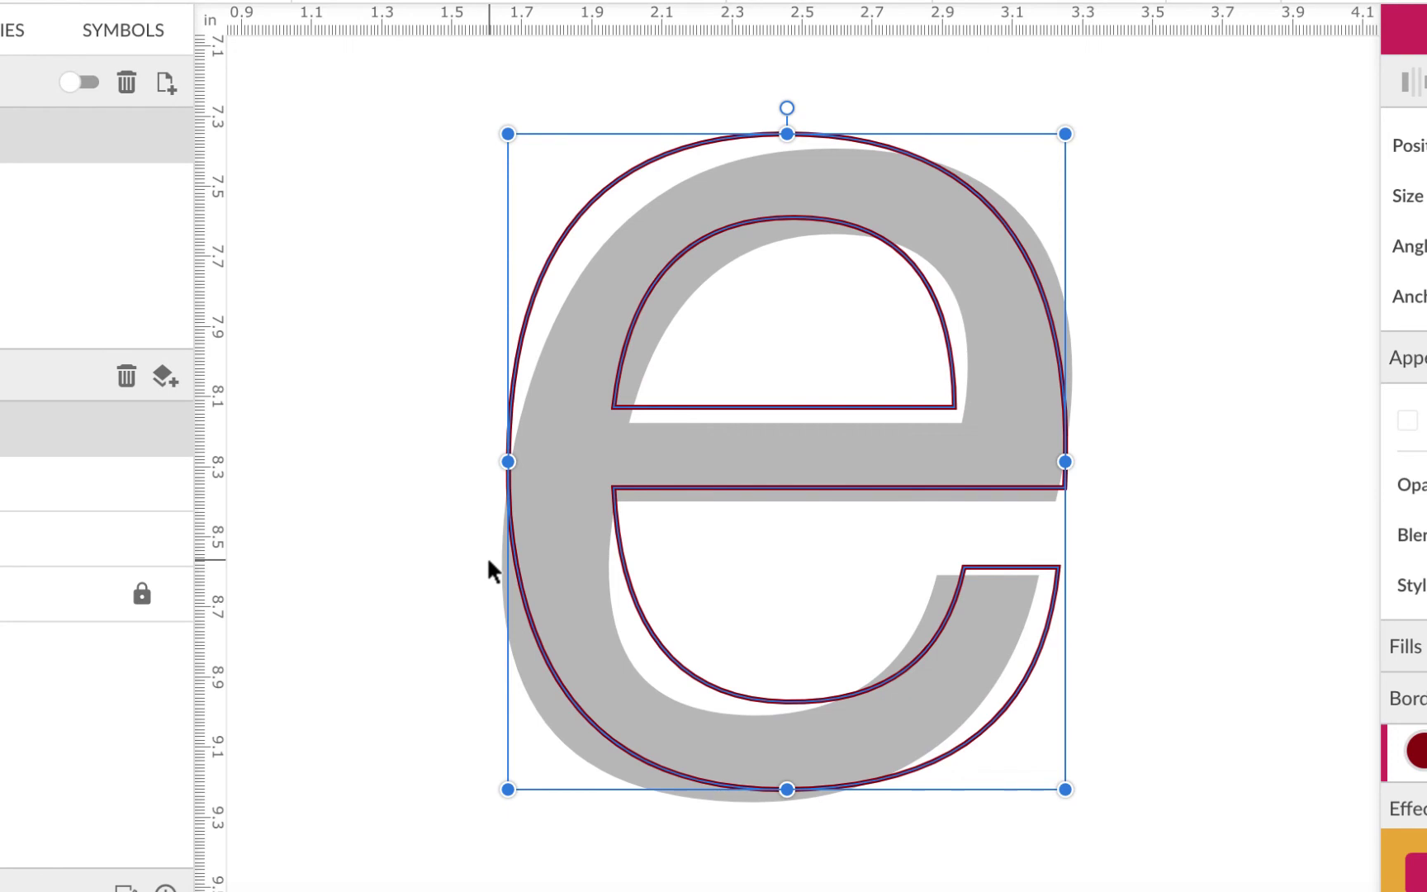
- Nudge the sans e oblique path slightly left and down, and shear it rightward with the Transform tool to match the grey letter's slant
key("Left")
key("Down")
key("Down")
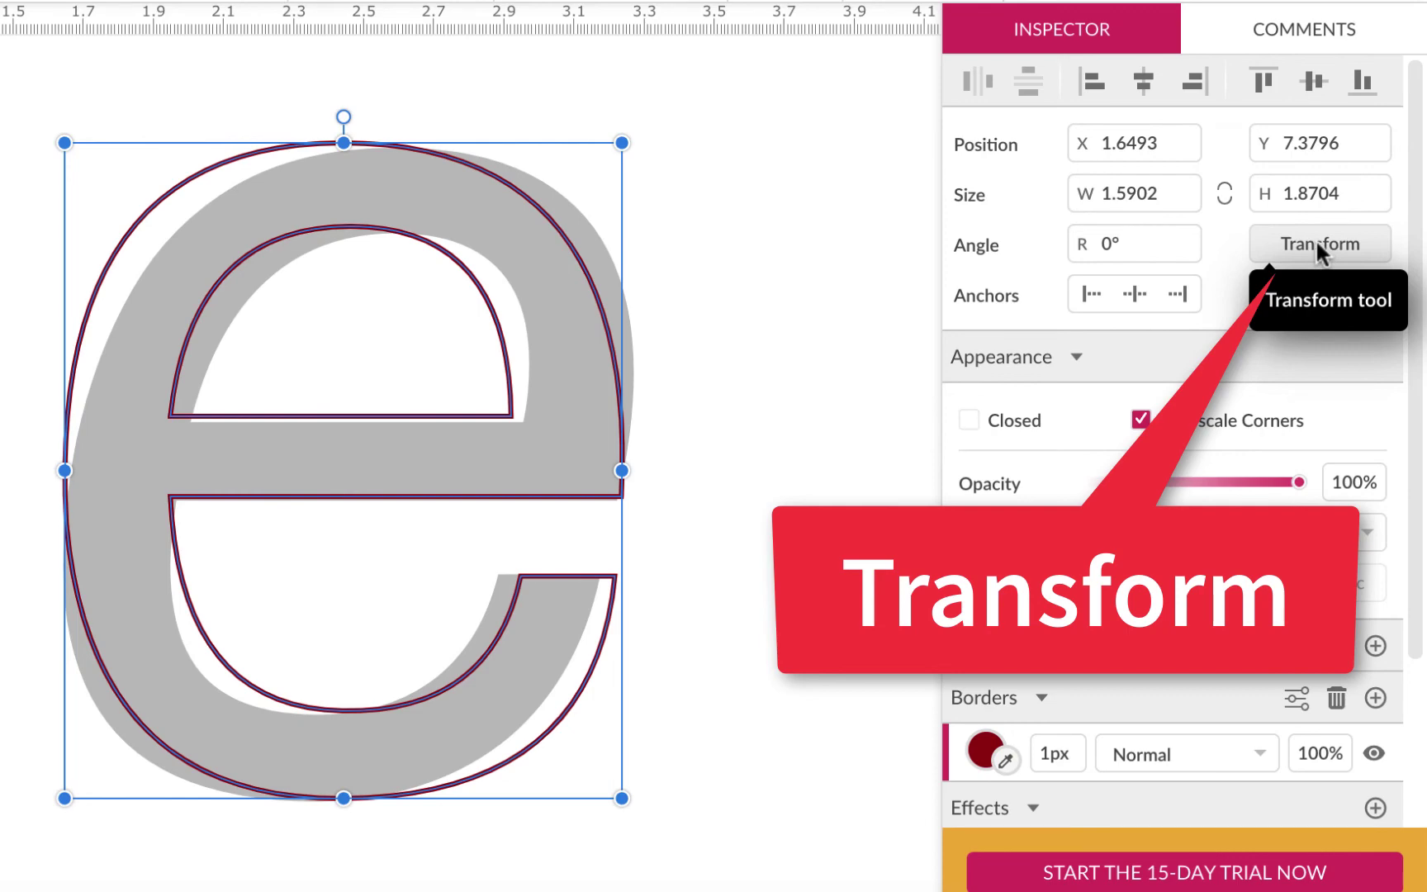
left_click(1318, 242)
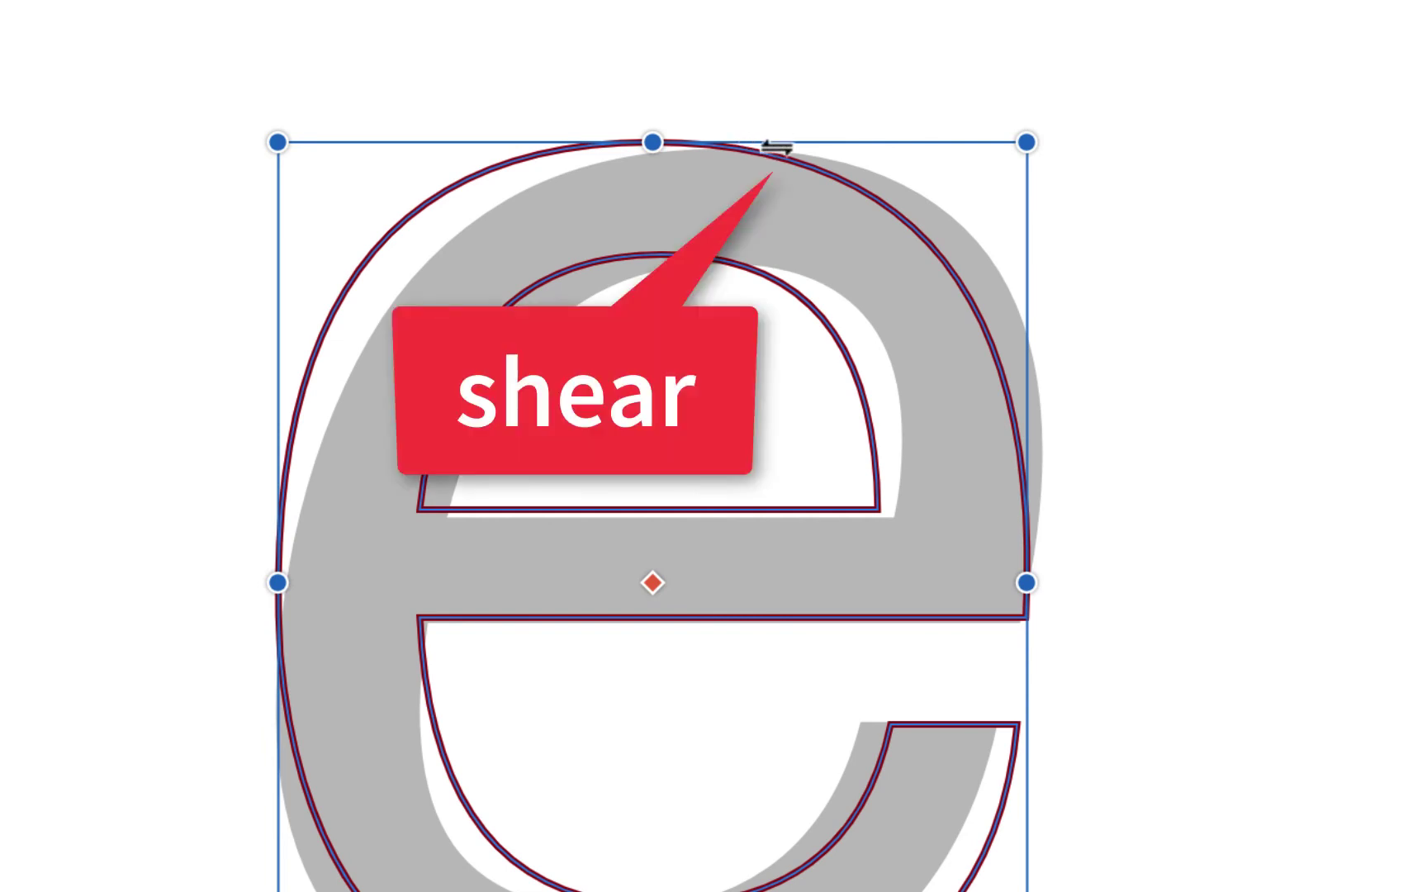
left_click_drag(776, 147, 831, 86)
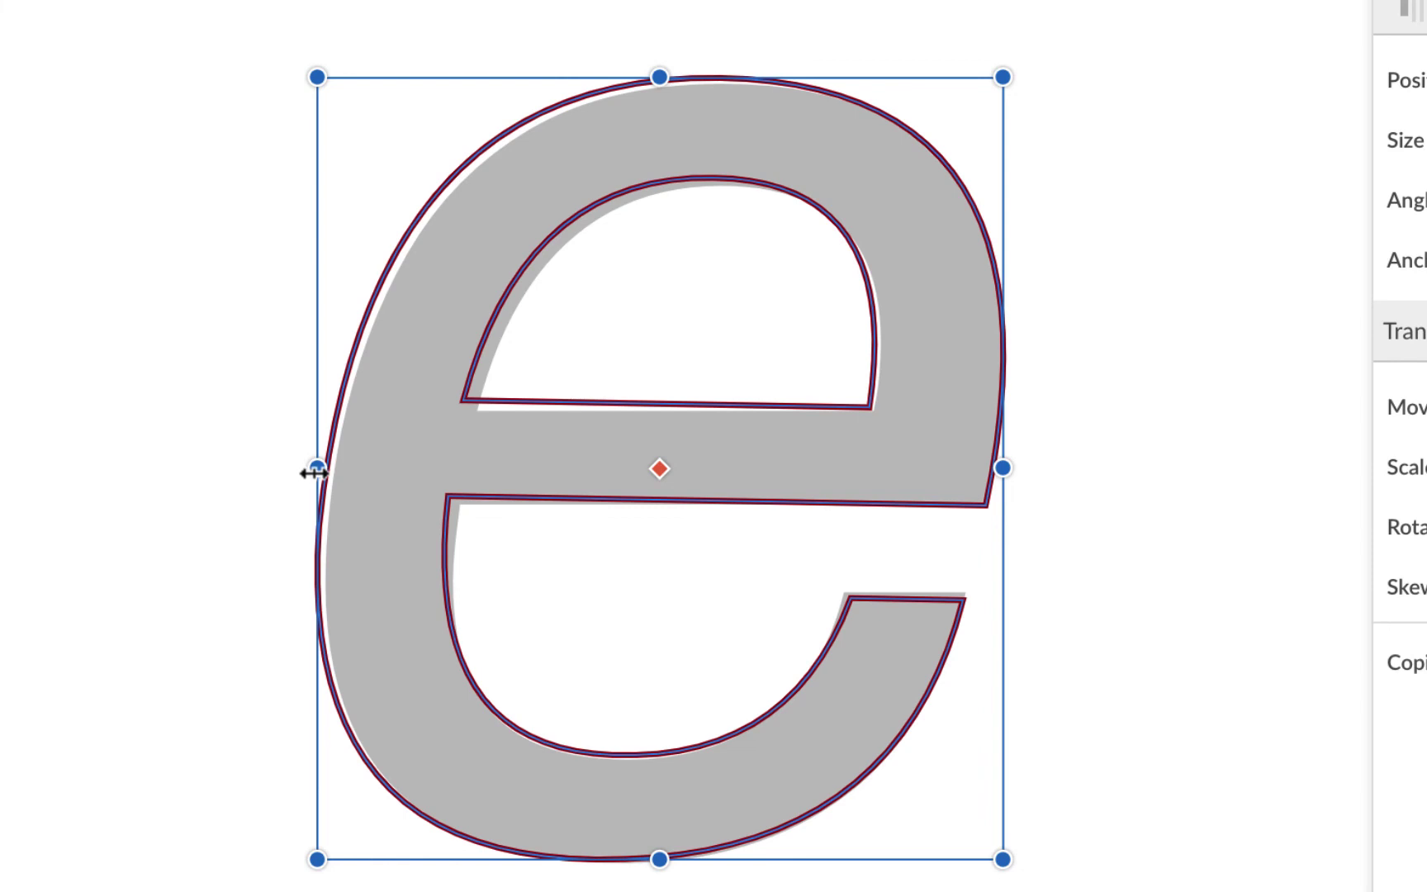
left_click_drag(319, 472, 319, 473)
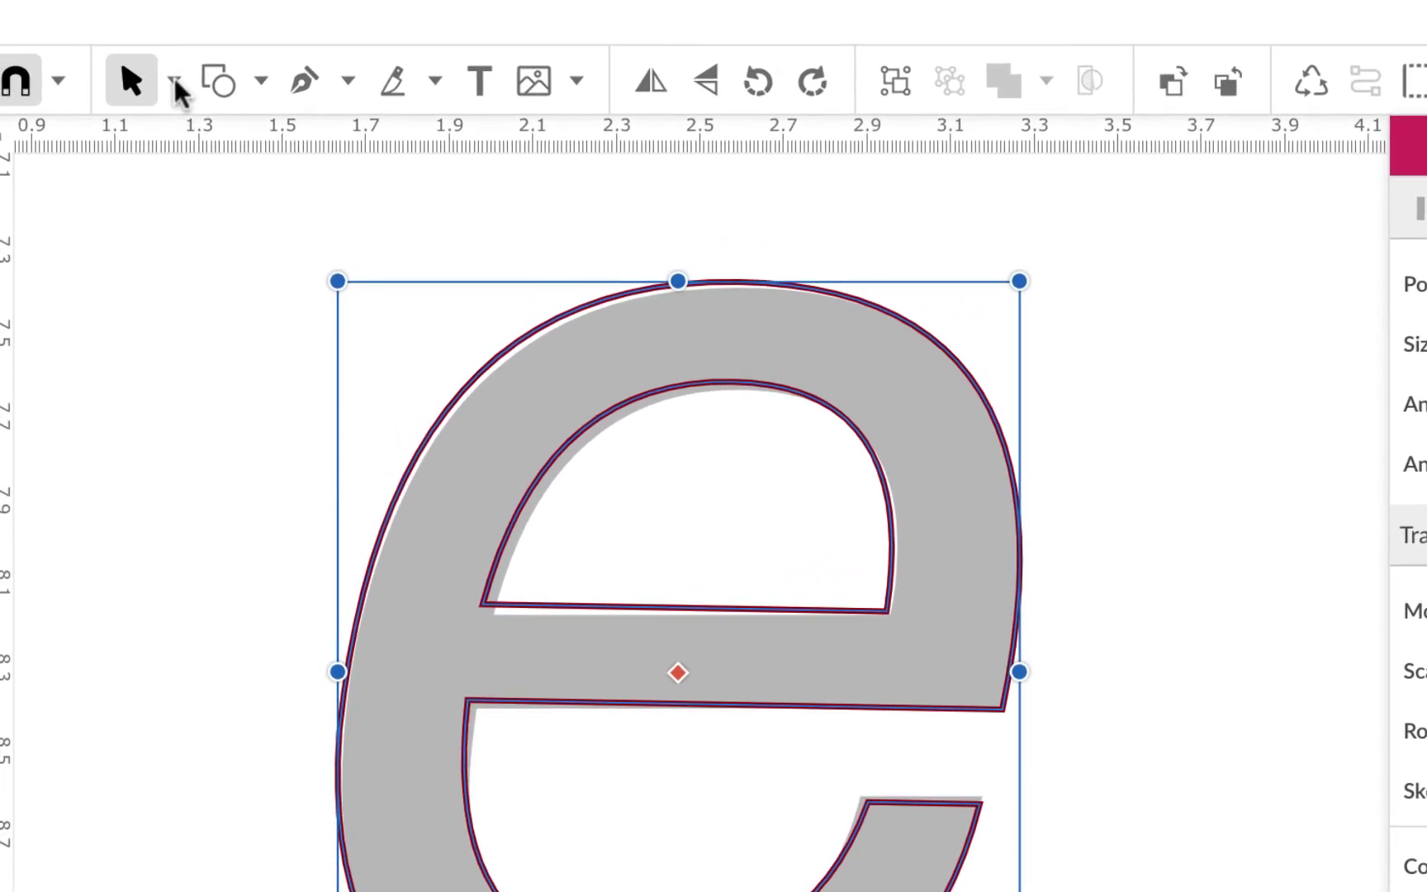
- With the Subselect tool, lower the oblique e's outer top anchor onto the grey edge and level the counter's base at its left corner
left_click(173, 81)
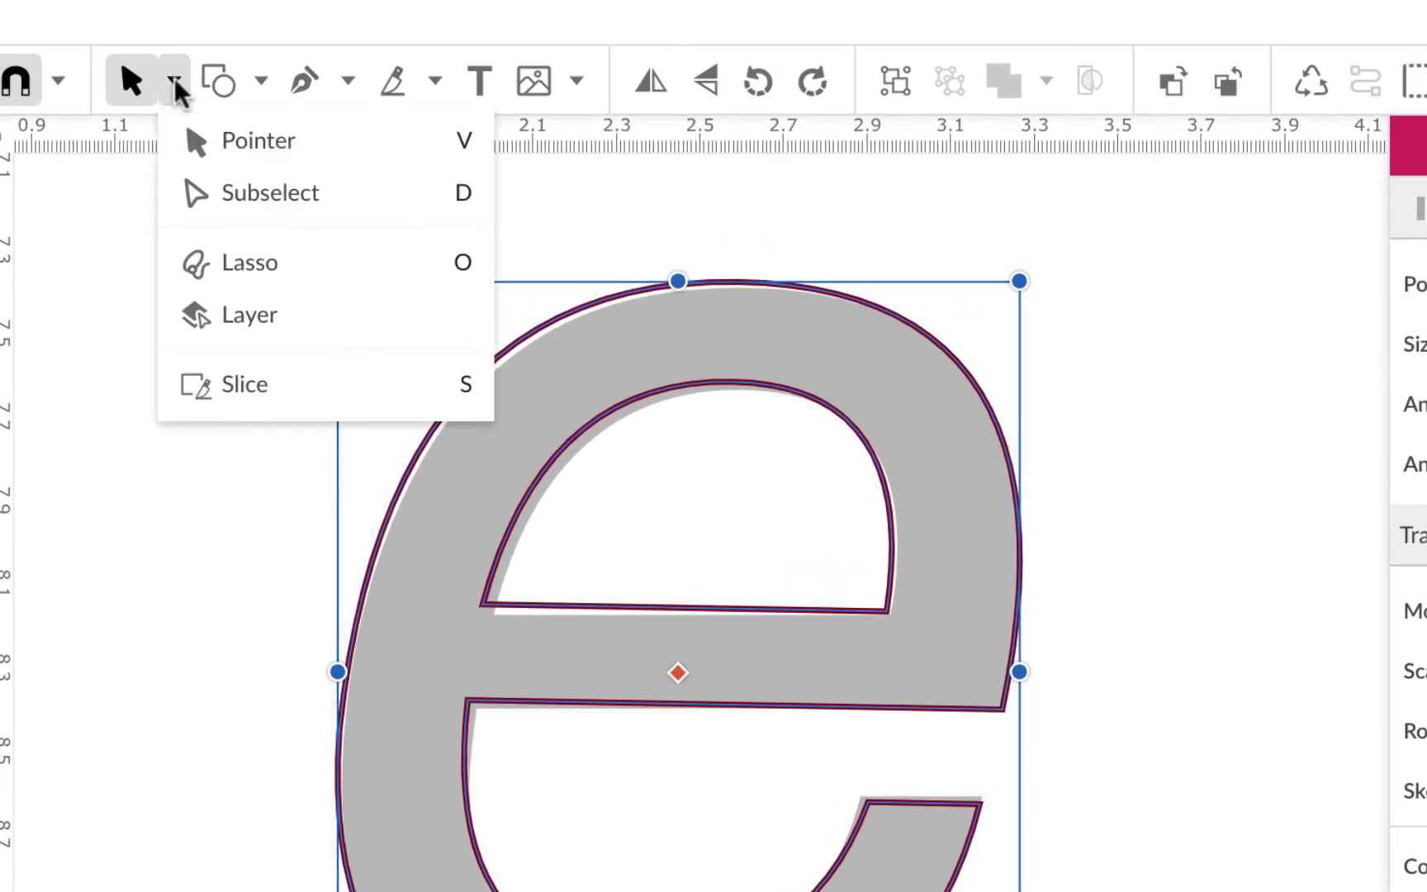
left_click(219, 210)
left_click(737, 282)
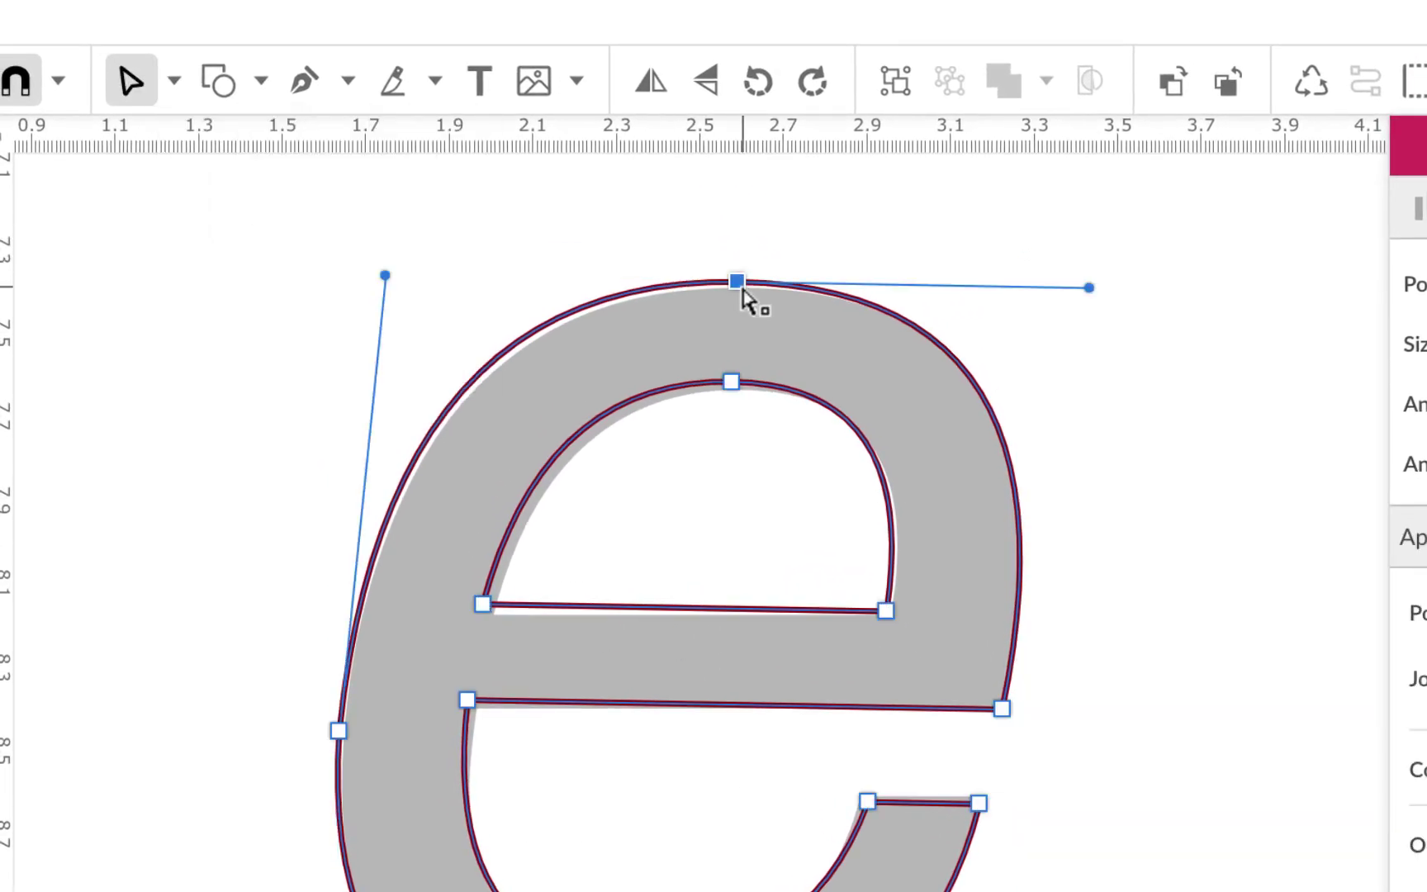
left_click_drag(742, 288, 743, 294)
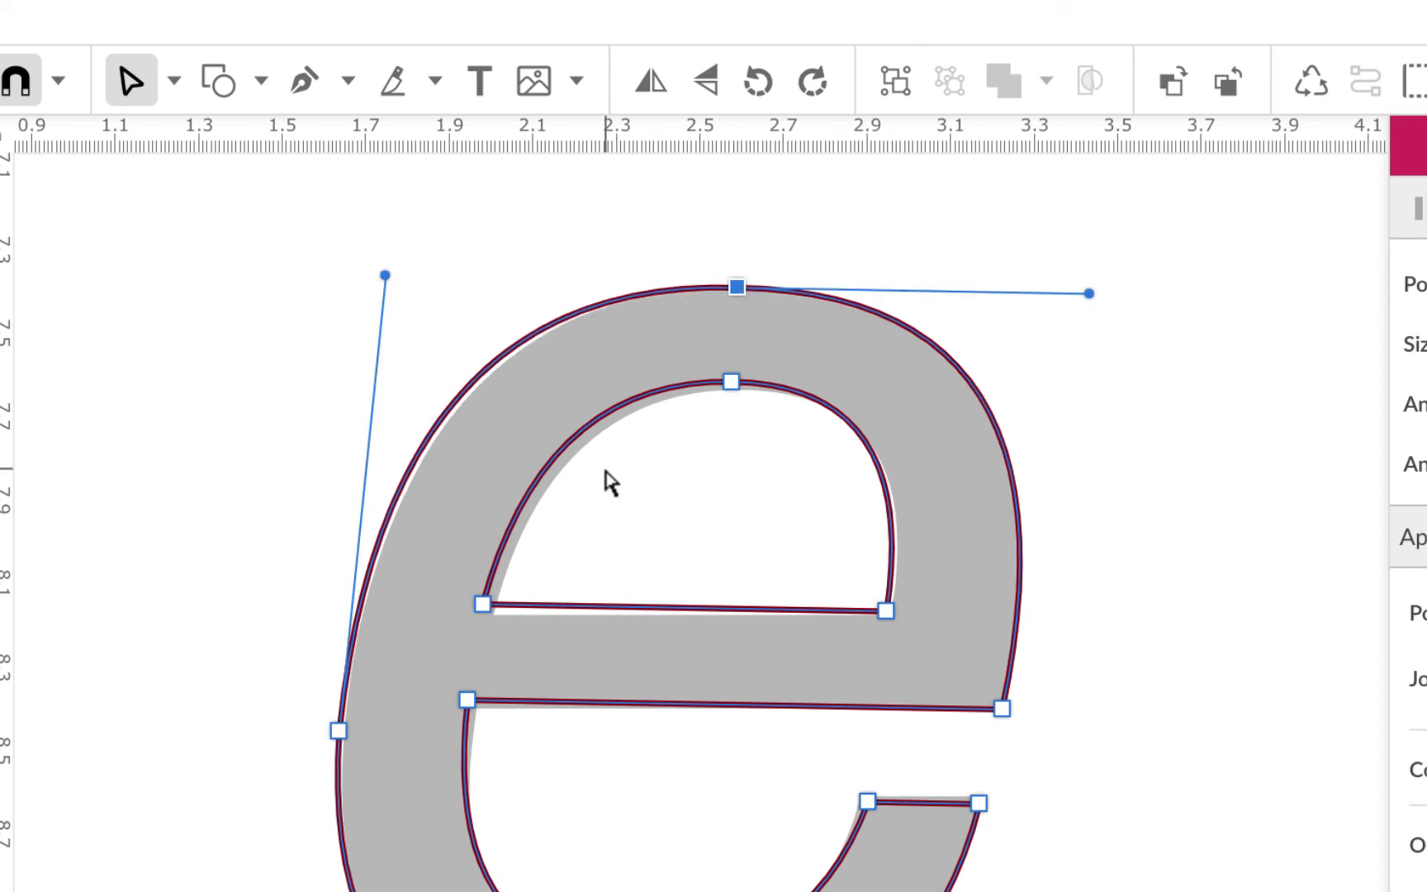
left_click(484, 604)
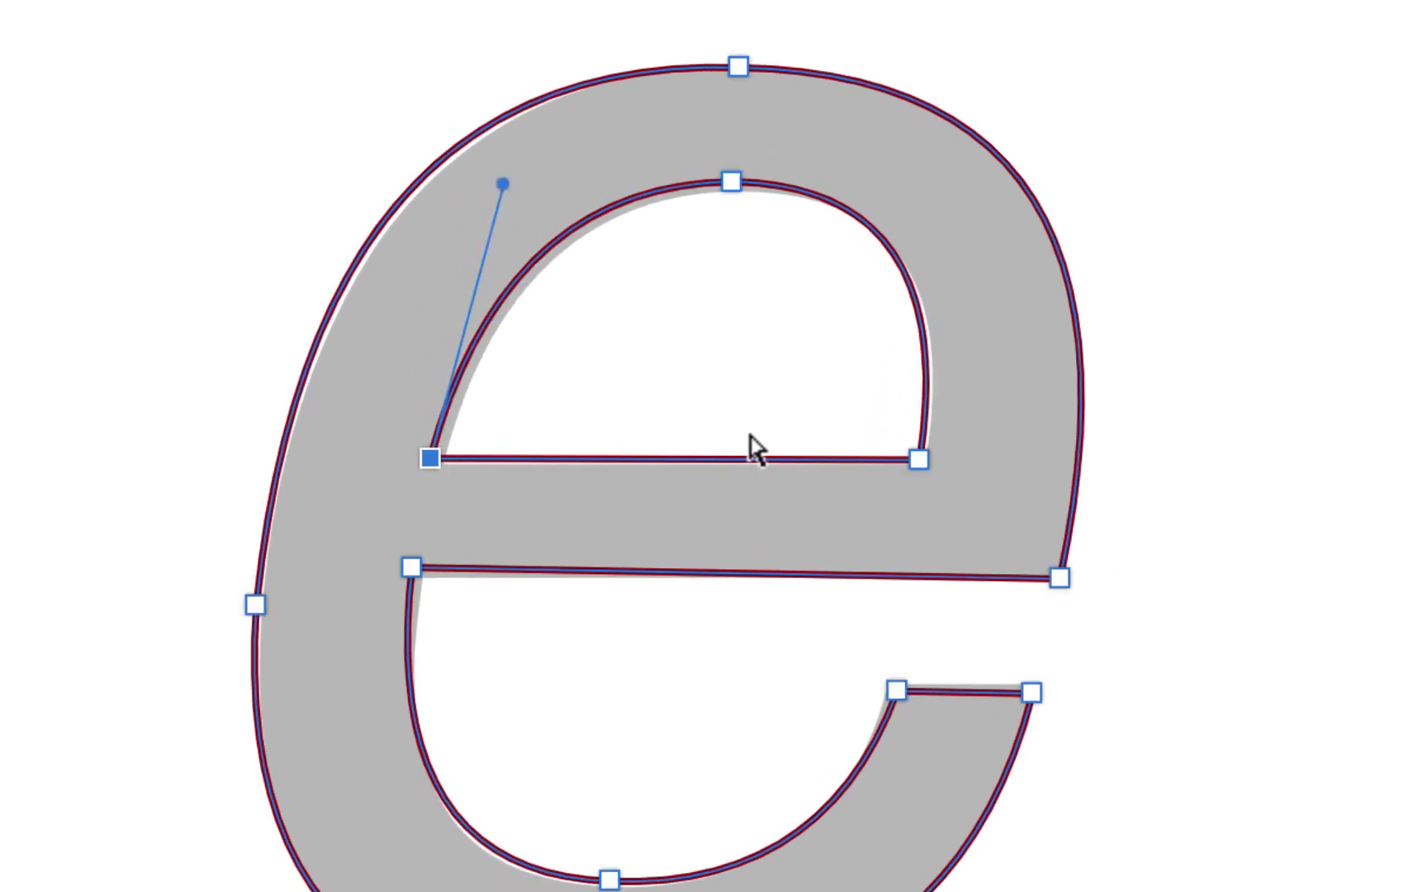
- Move the oblique e's inner bottom anchor slightly down and its outer left anchor slightly right to fit the grey letter
left_click(609, 880)
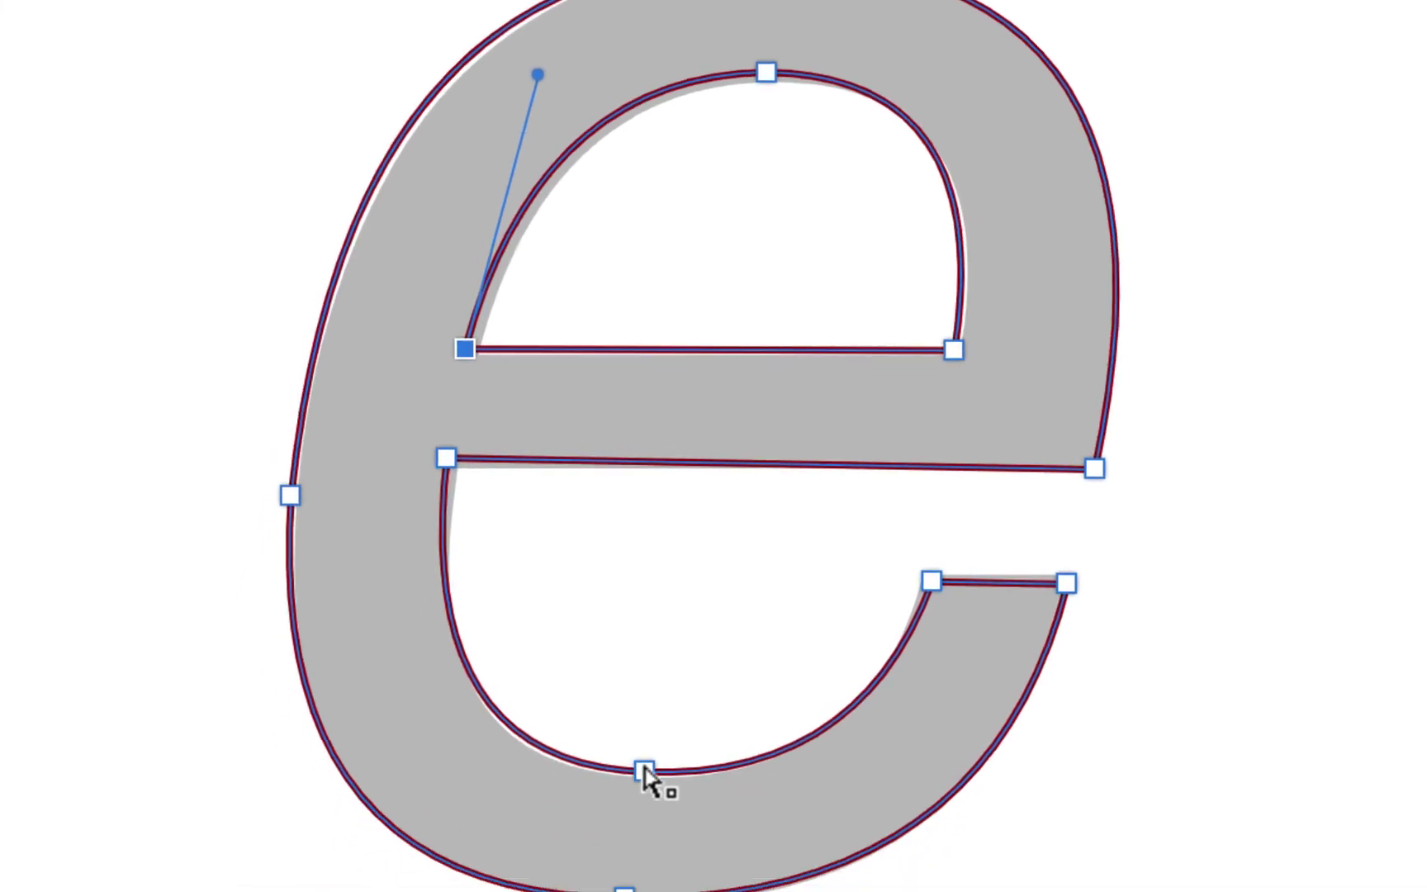
left_click_drag(689, 631, 690, 637)
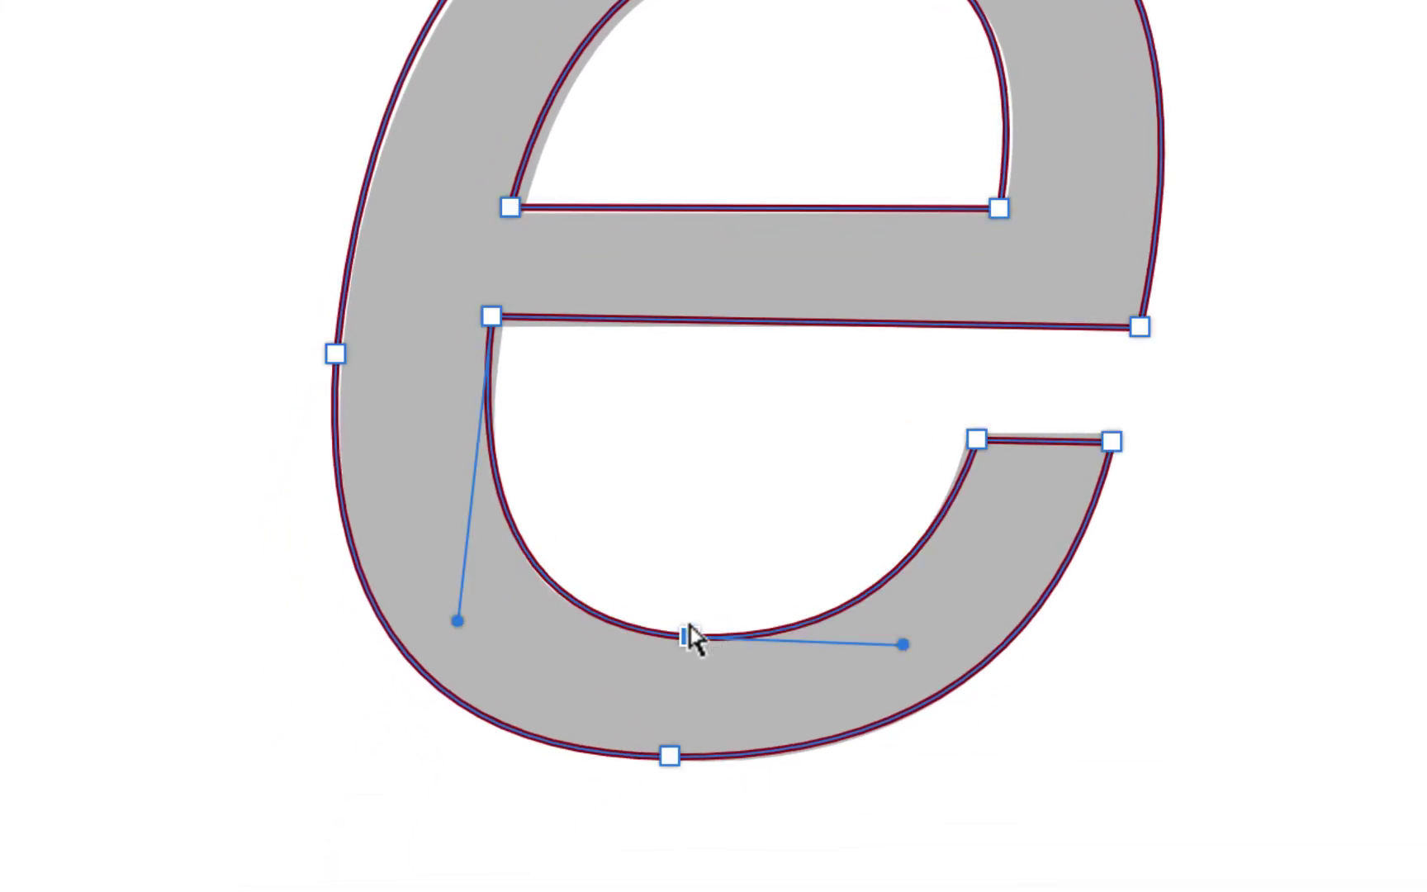
left_click(336, 359)
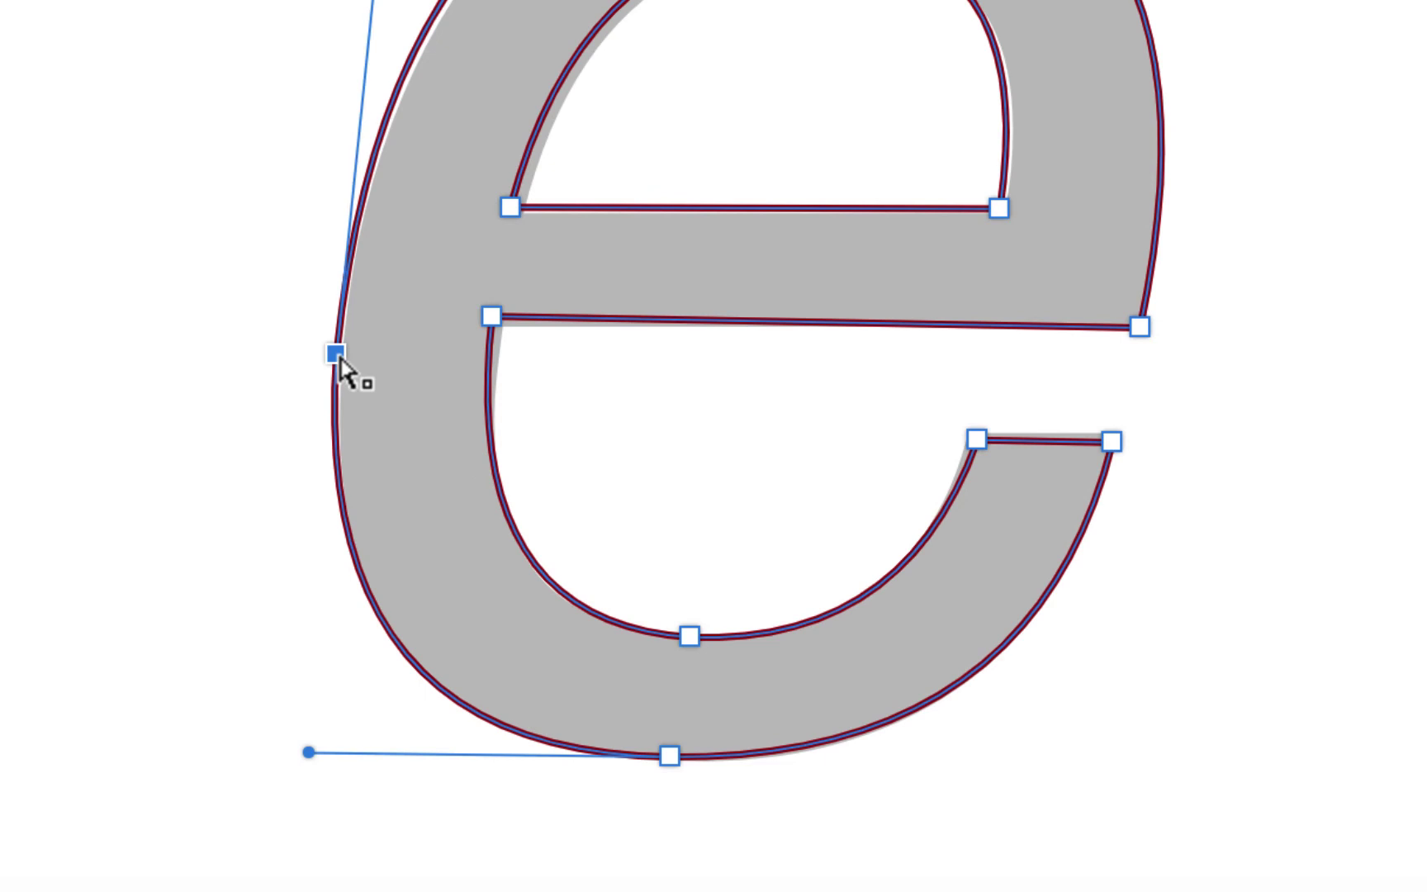
left_click_drag(338, 359, 346, 361)
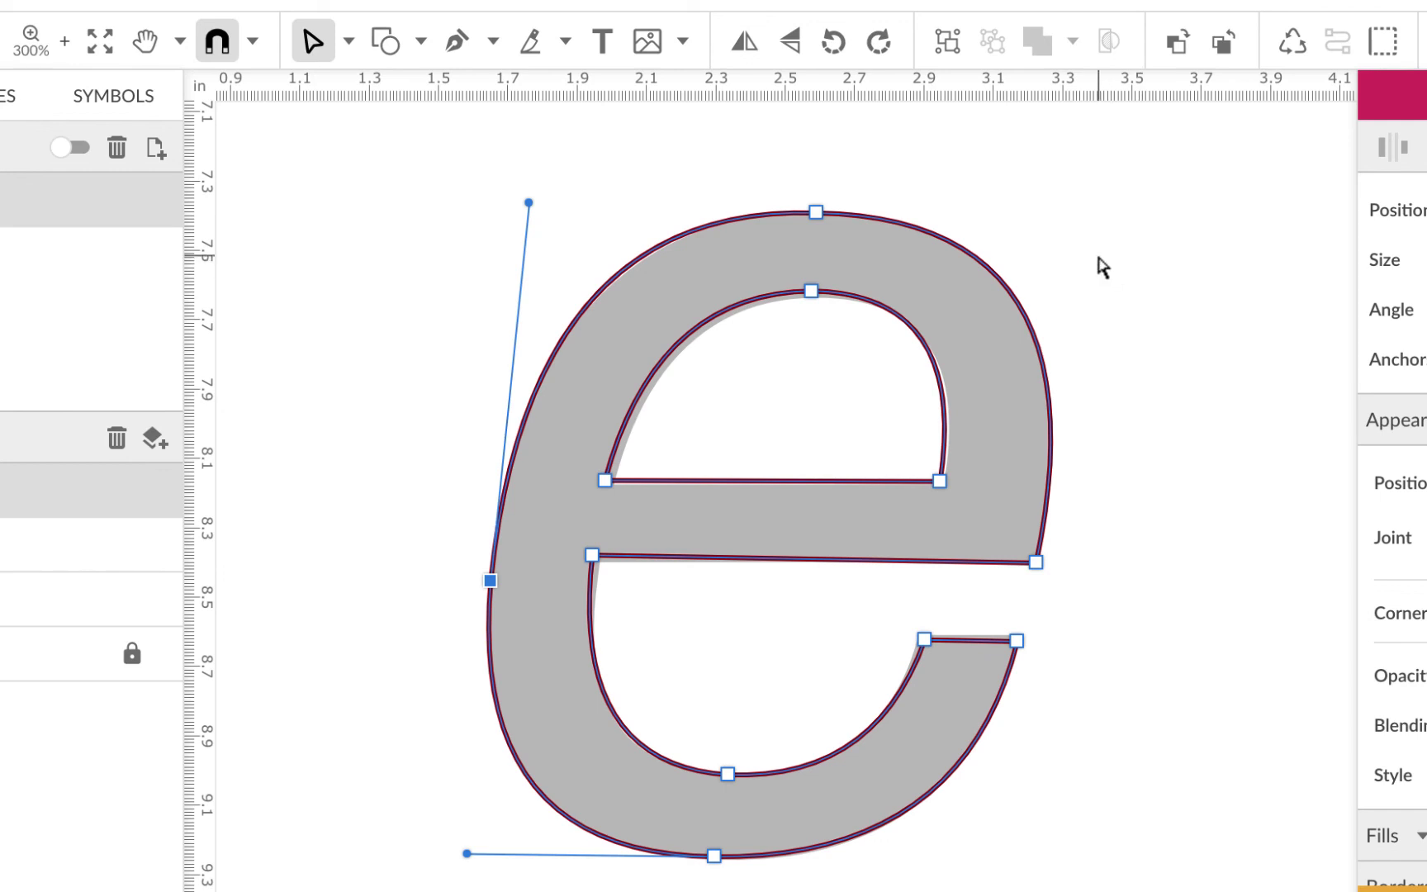
- Select the three traced letters, capital E, sans e and sans e oblique, together with the Pointer tool
key("ctrl+1")
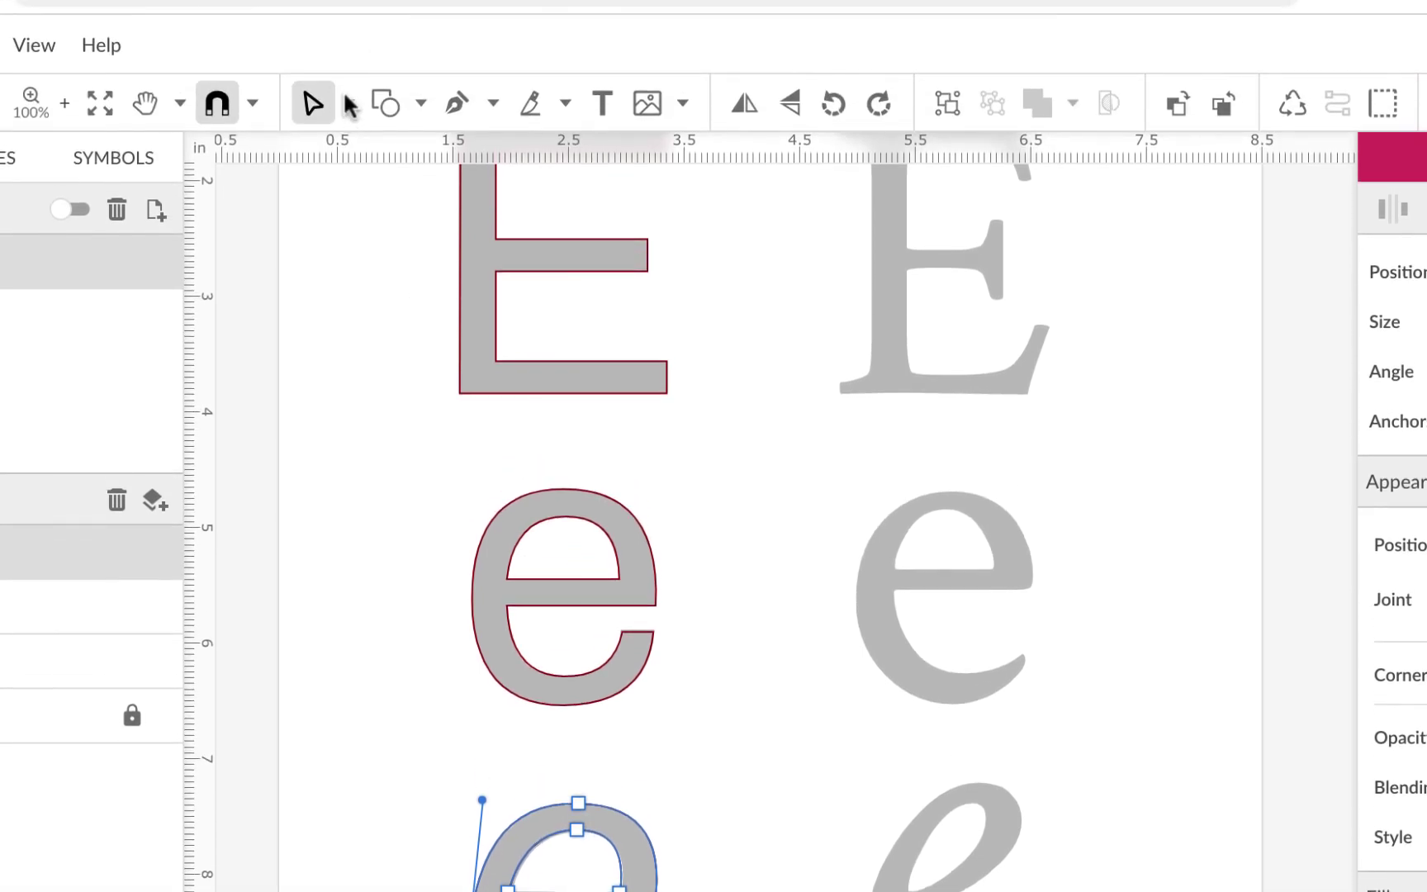
left_click(348, 59)
left_click(403, 163)
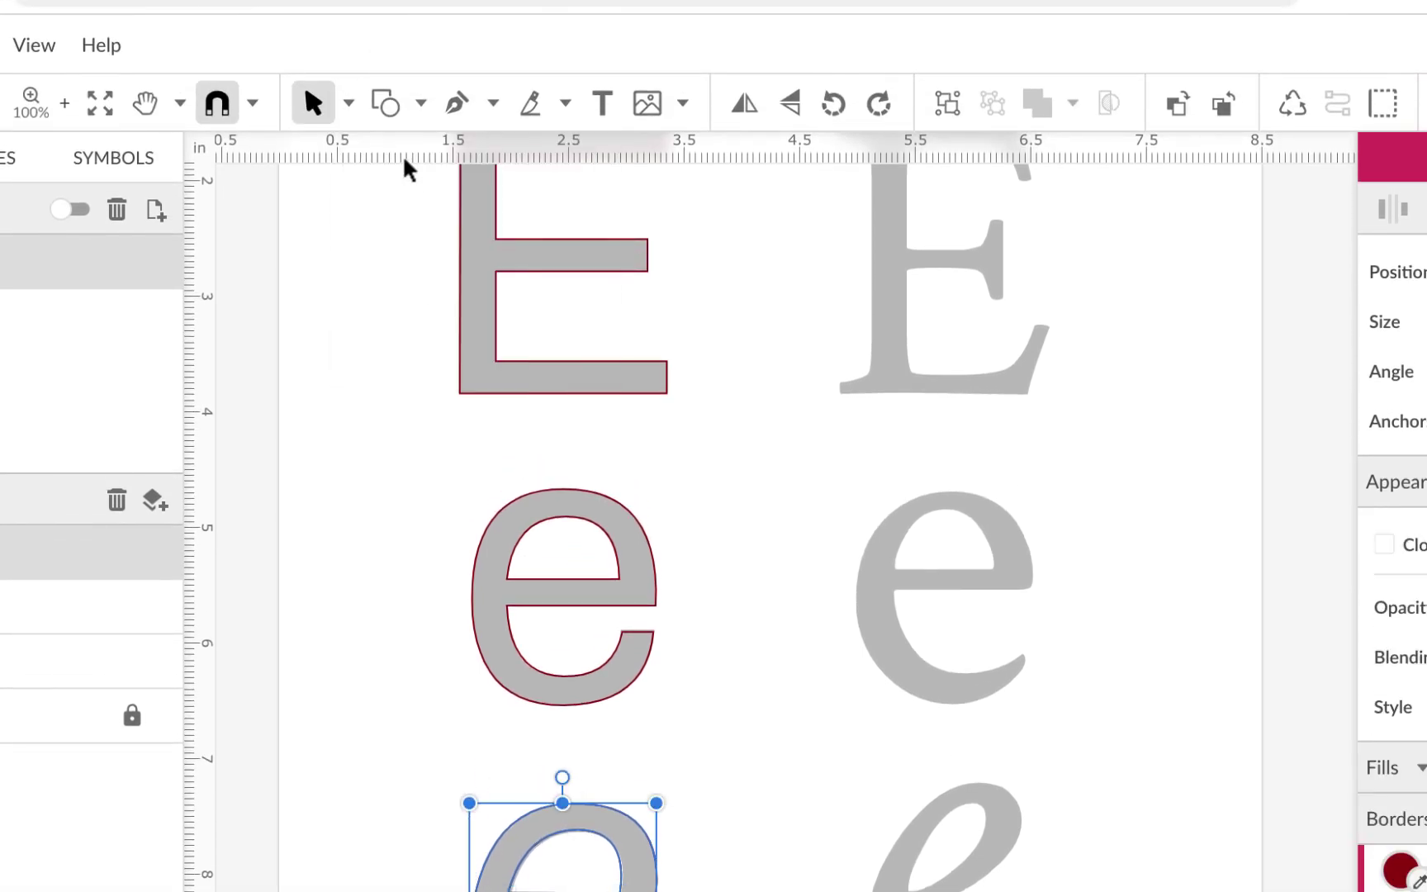
left_click(355, 462)
left_click_drag(380, 297, 587, 853)
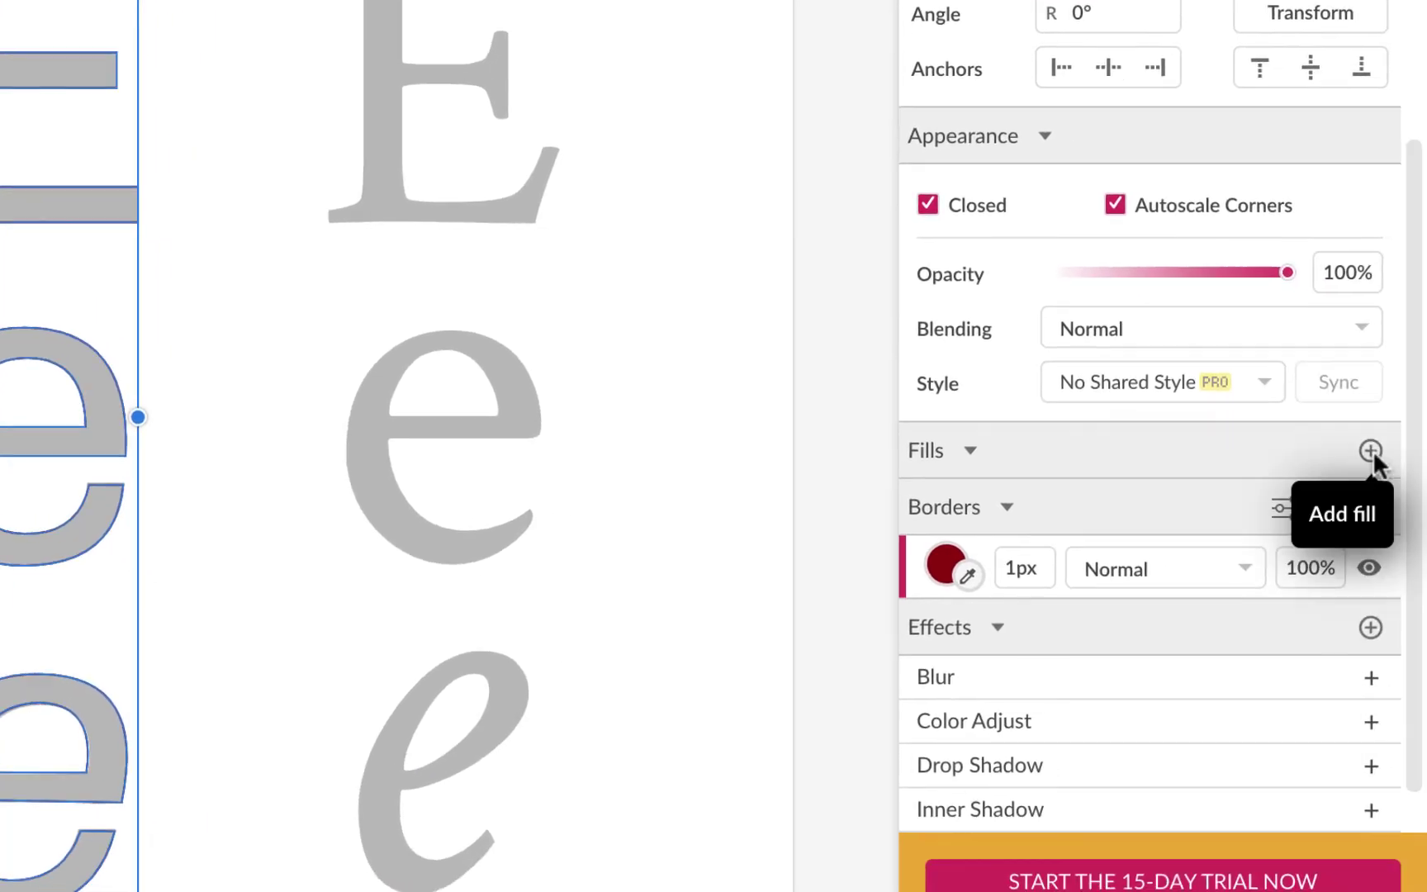
- Add a dark red #980000 fill to the three traced letters and deselect them
left_click(1371, 449)
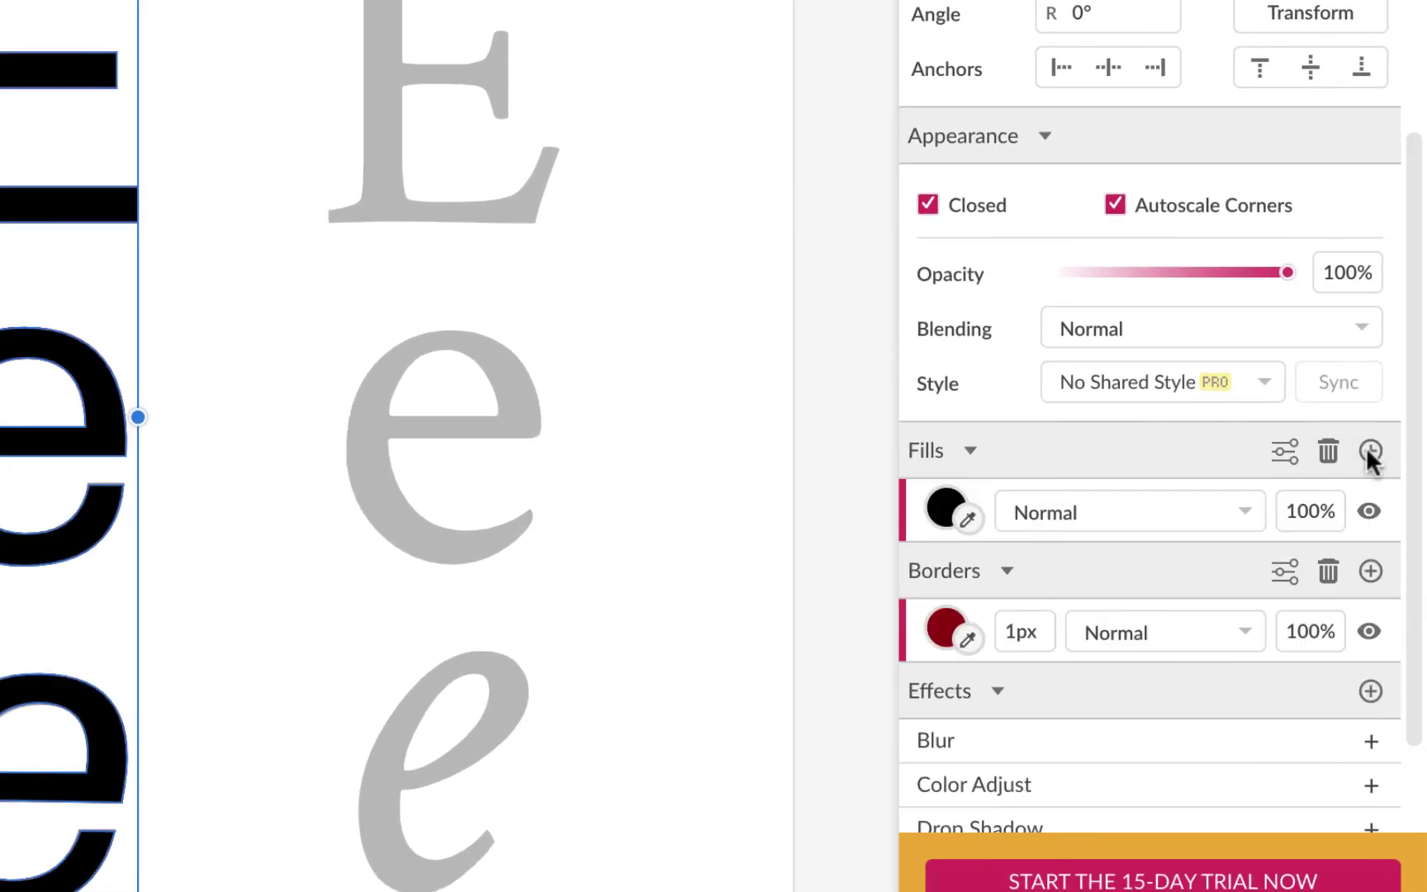
left_click(946, 504)
left_click(980, 382)
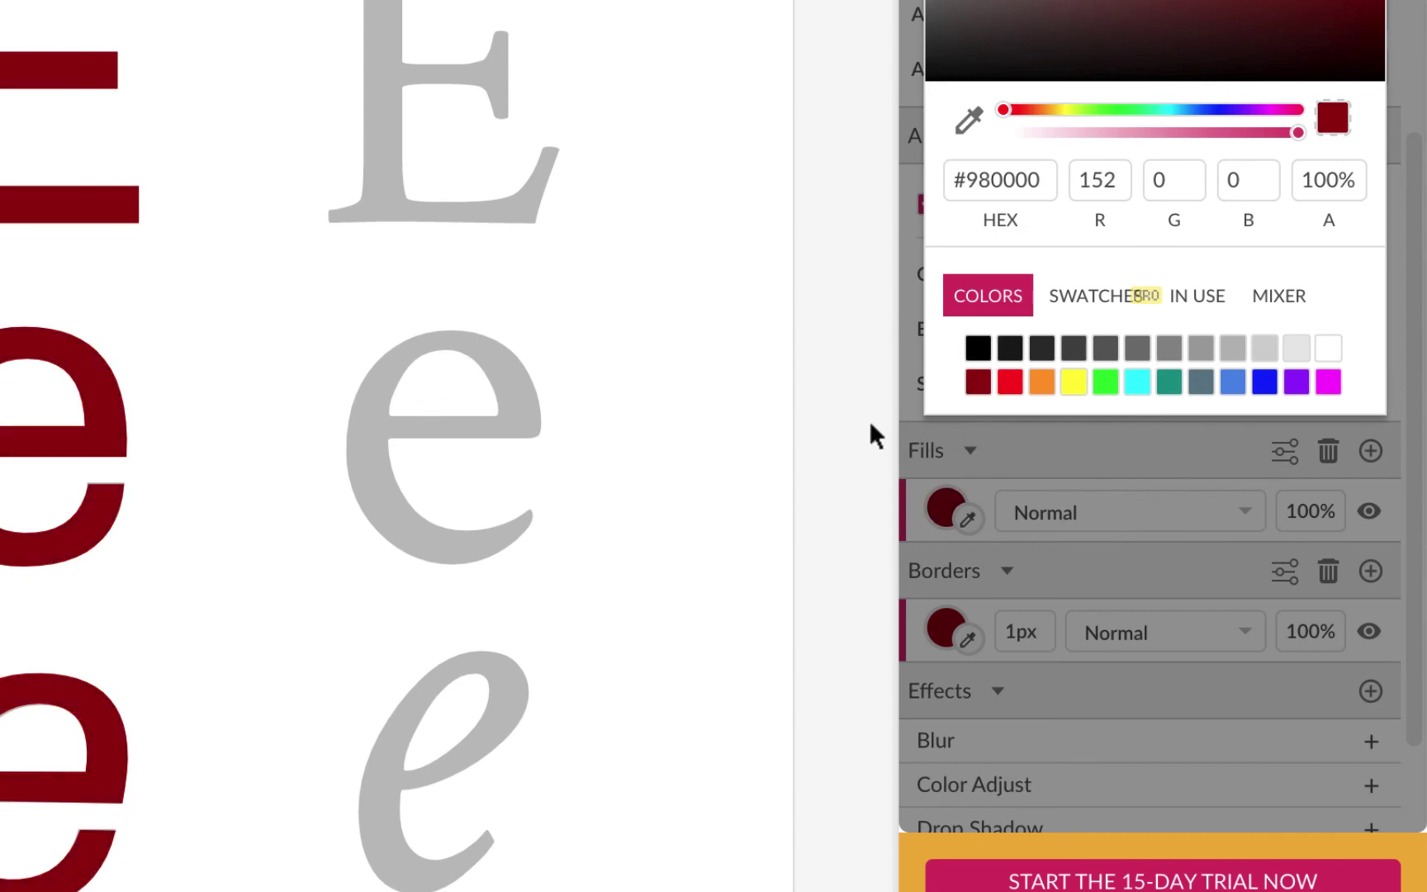
left_click(841, 420)
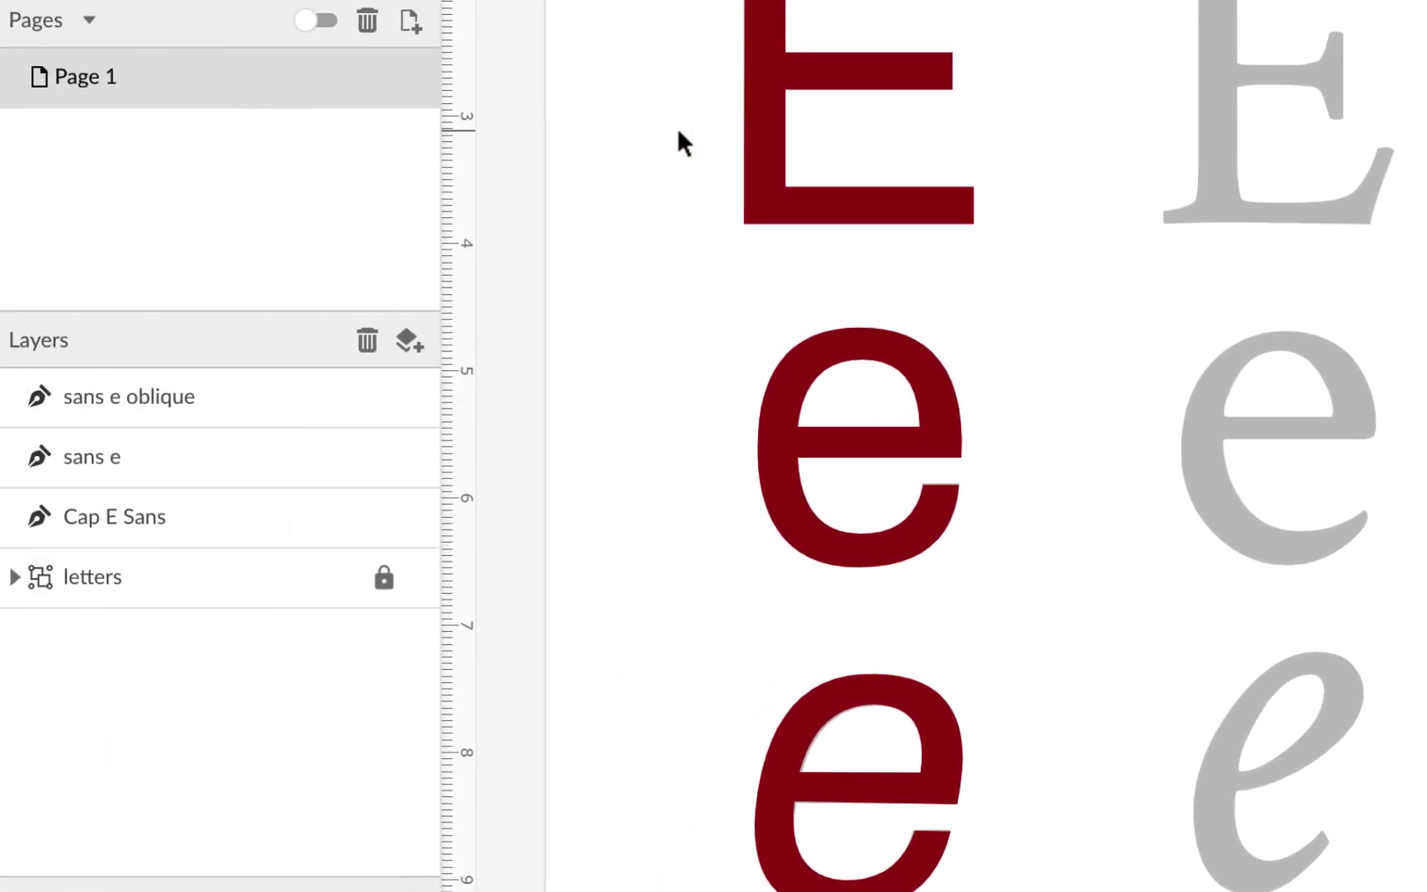
- Select the three traced letters, capital E, sans e and sans e oblique, together and remove their border
left_click(239, 401)
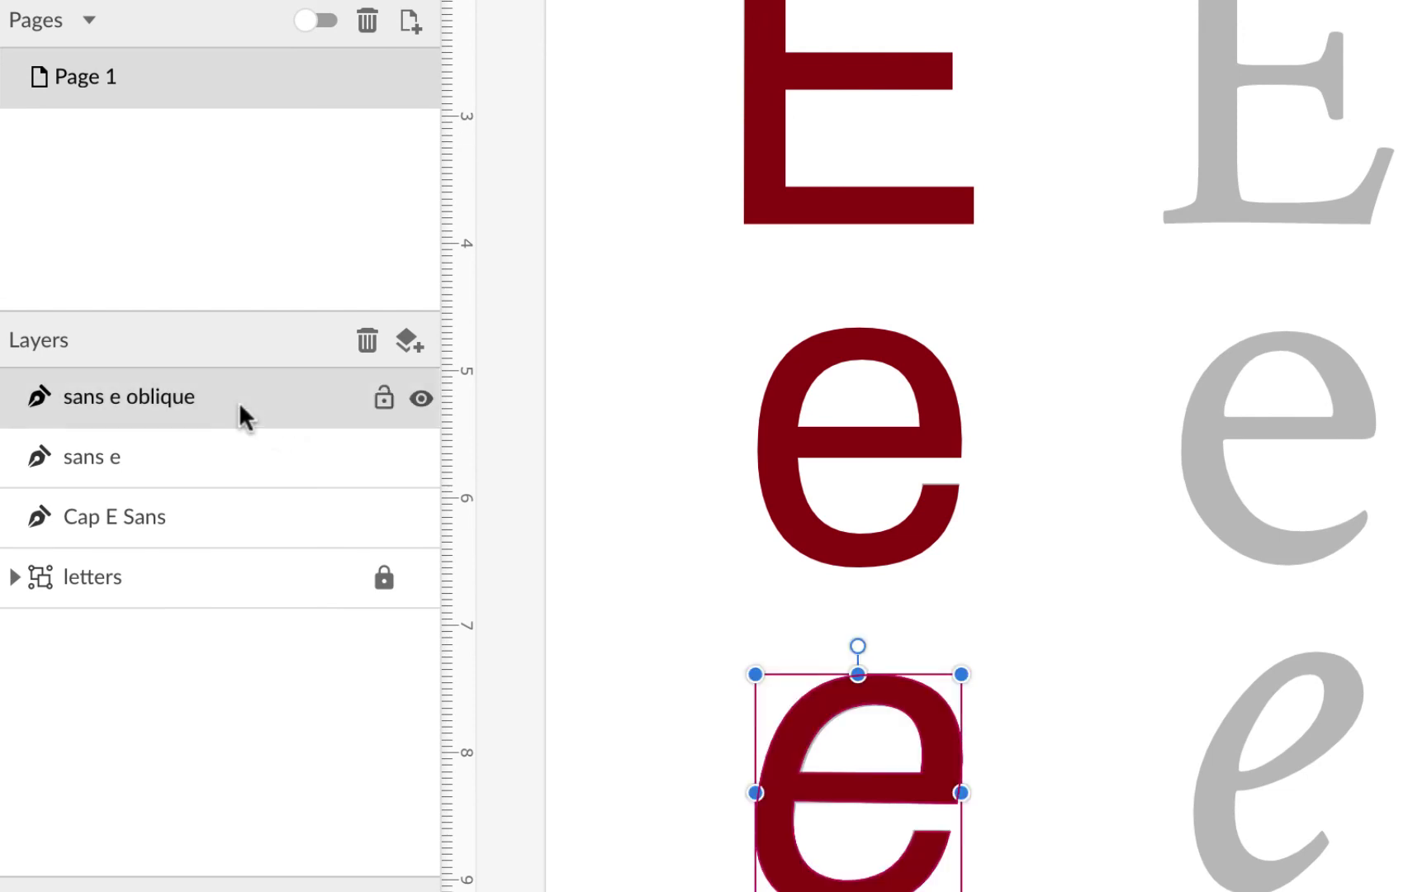
left_click(233, 512, "shift")
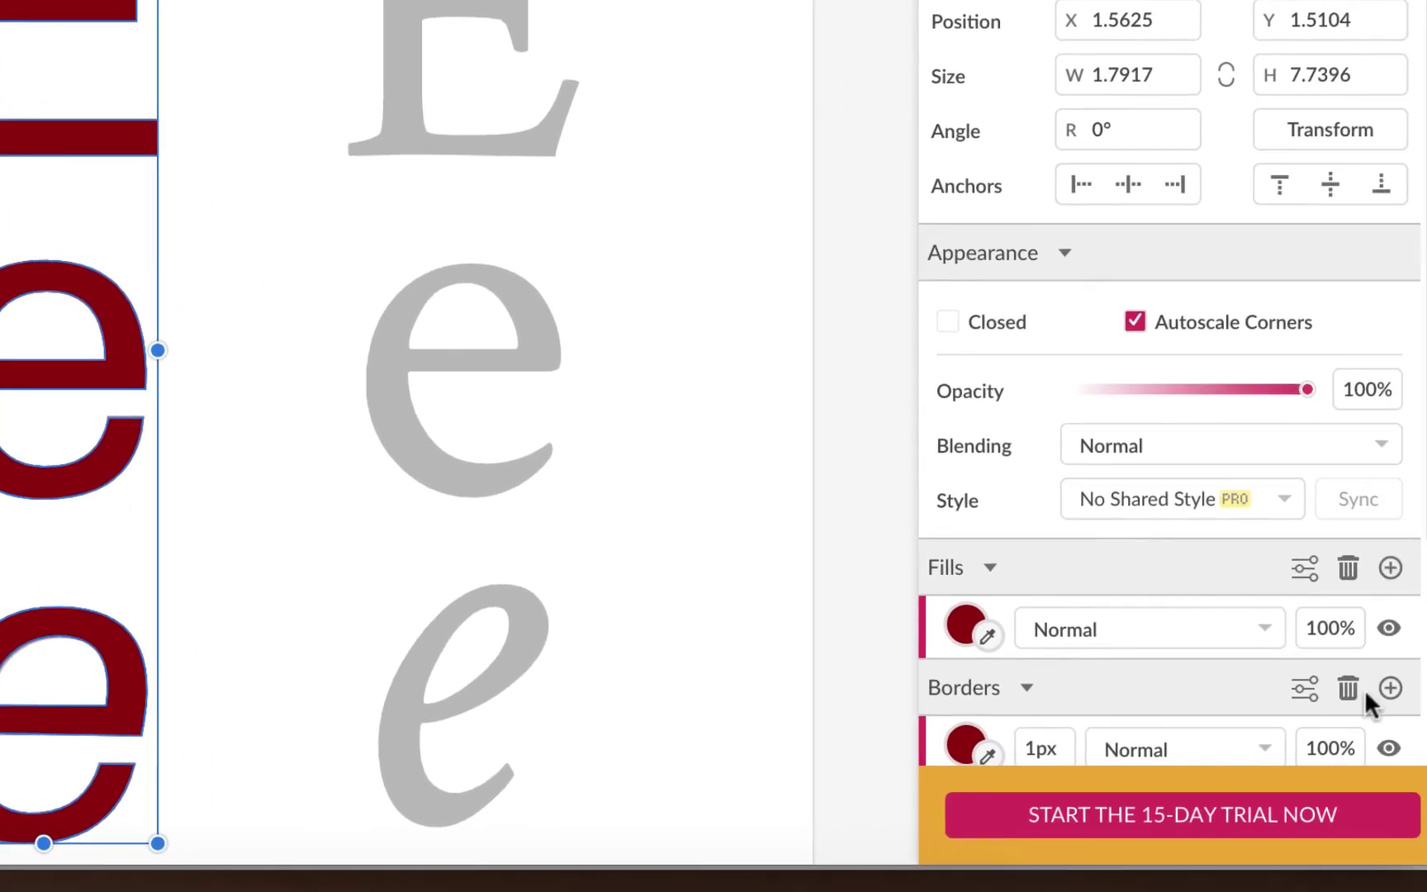
scroll(1354, 693, "down", 2)
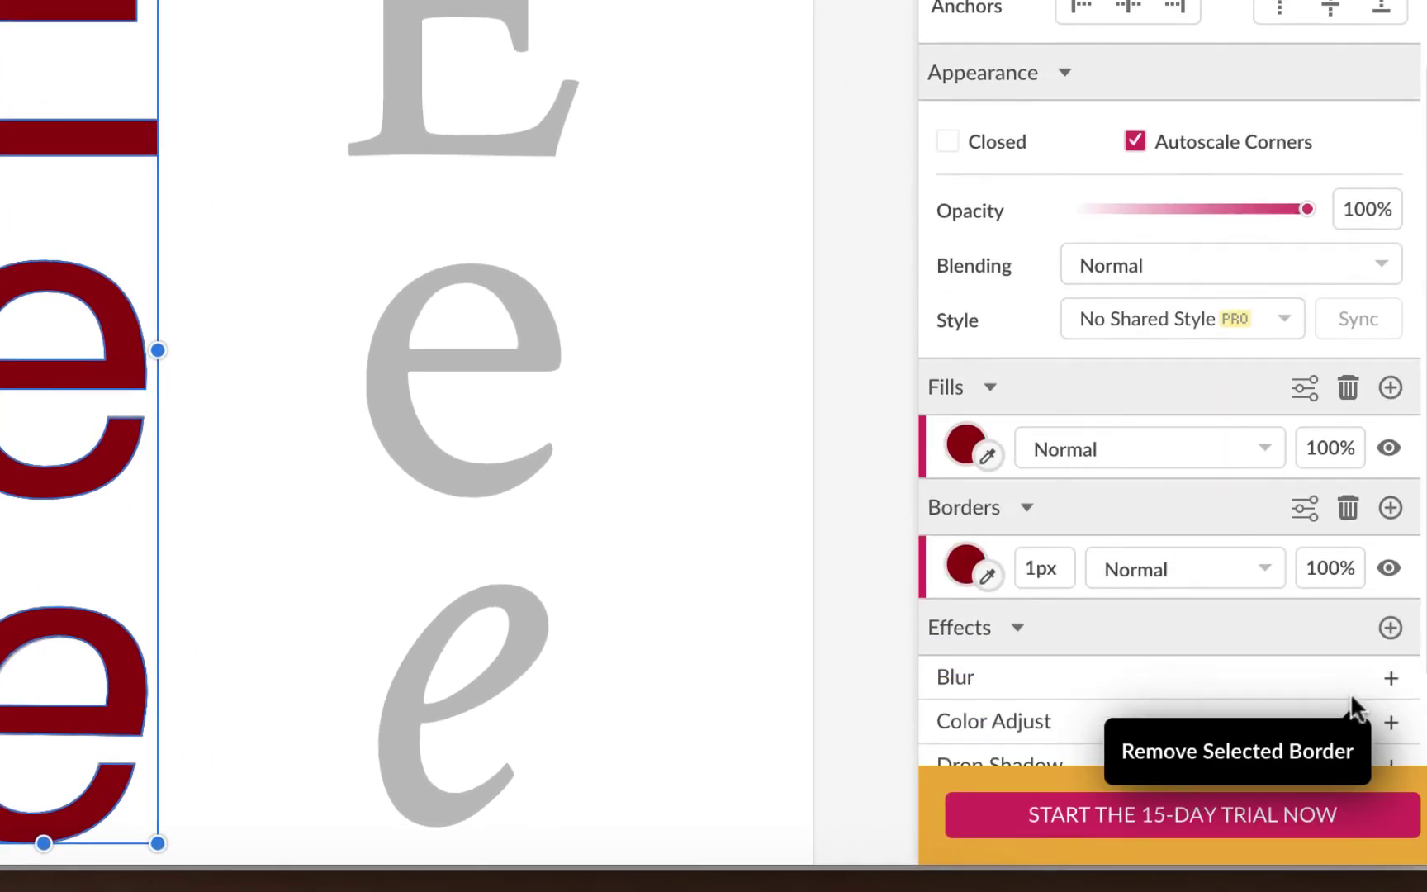
left_click(1349, 508)
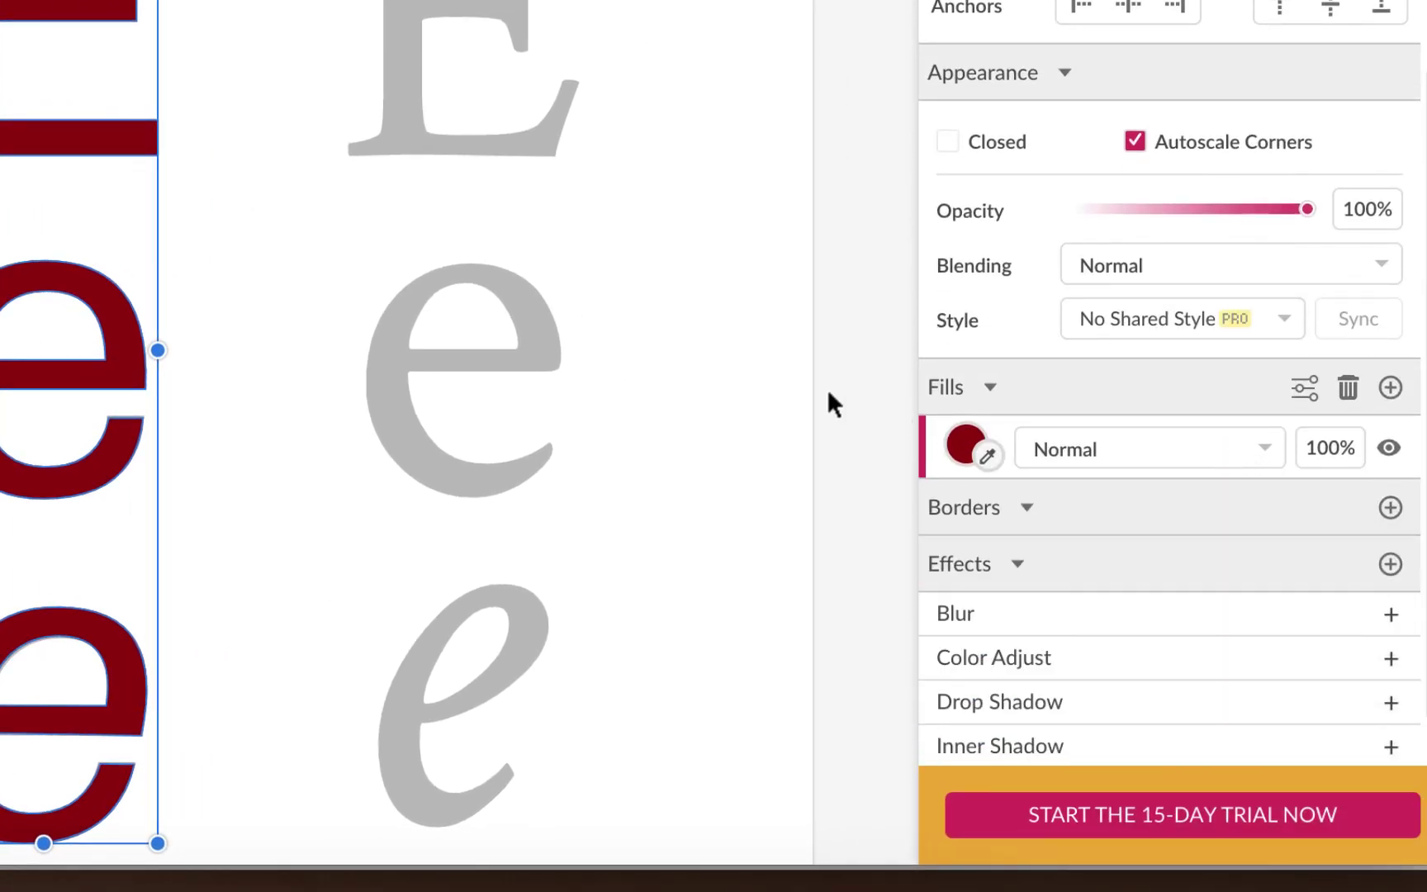
scroll(311, 335, "up", 3)
scroll(311, 336, "left", 2)
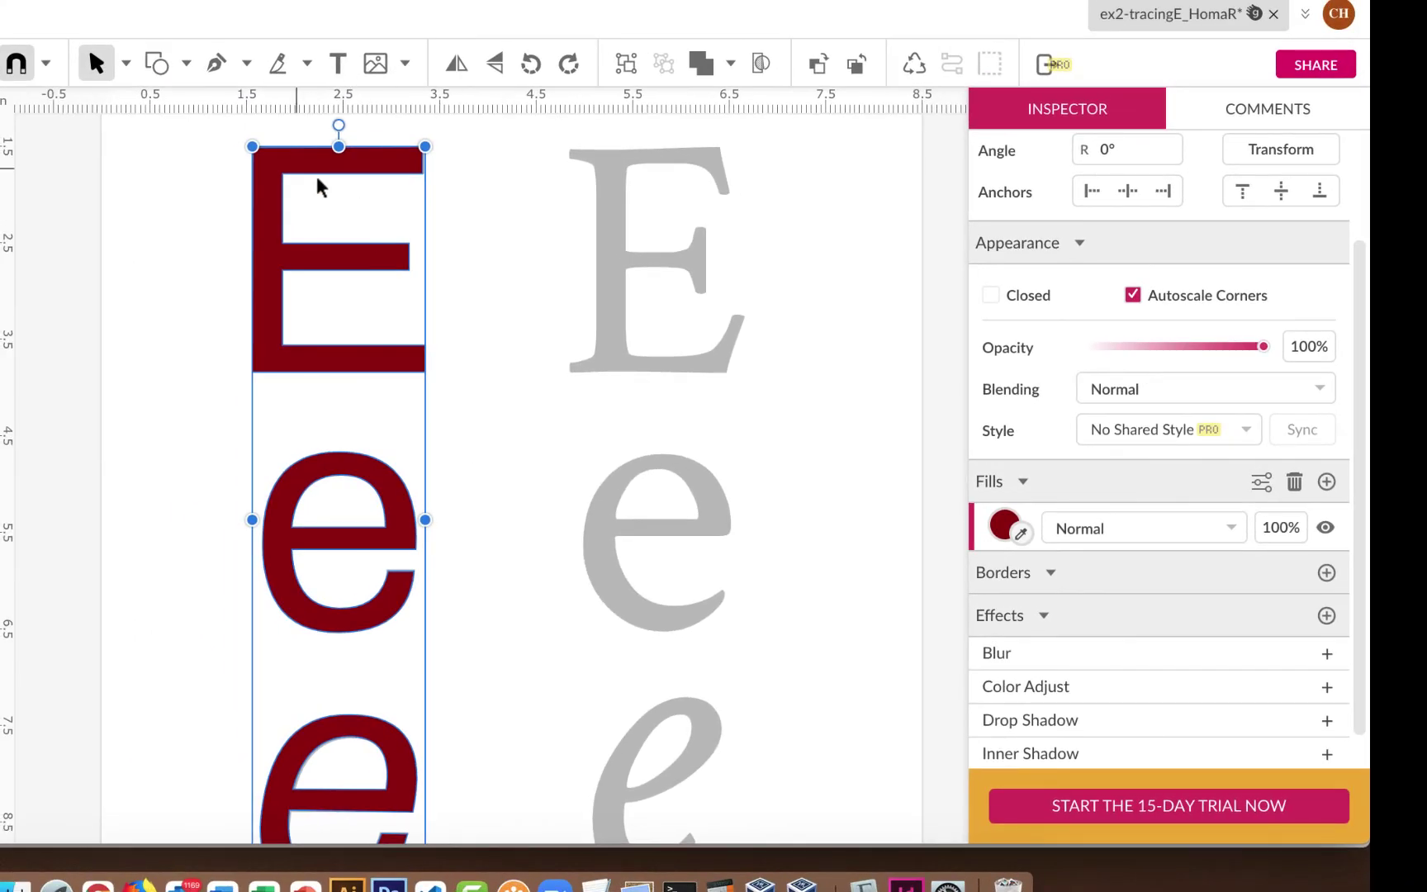
scroll(647, 421, "right", 4)
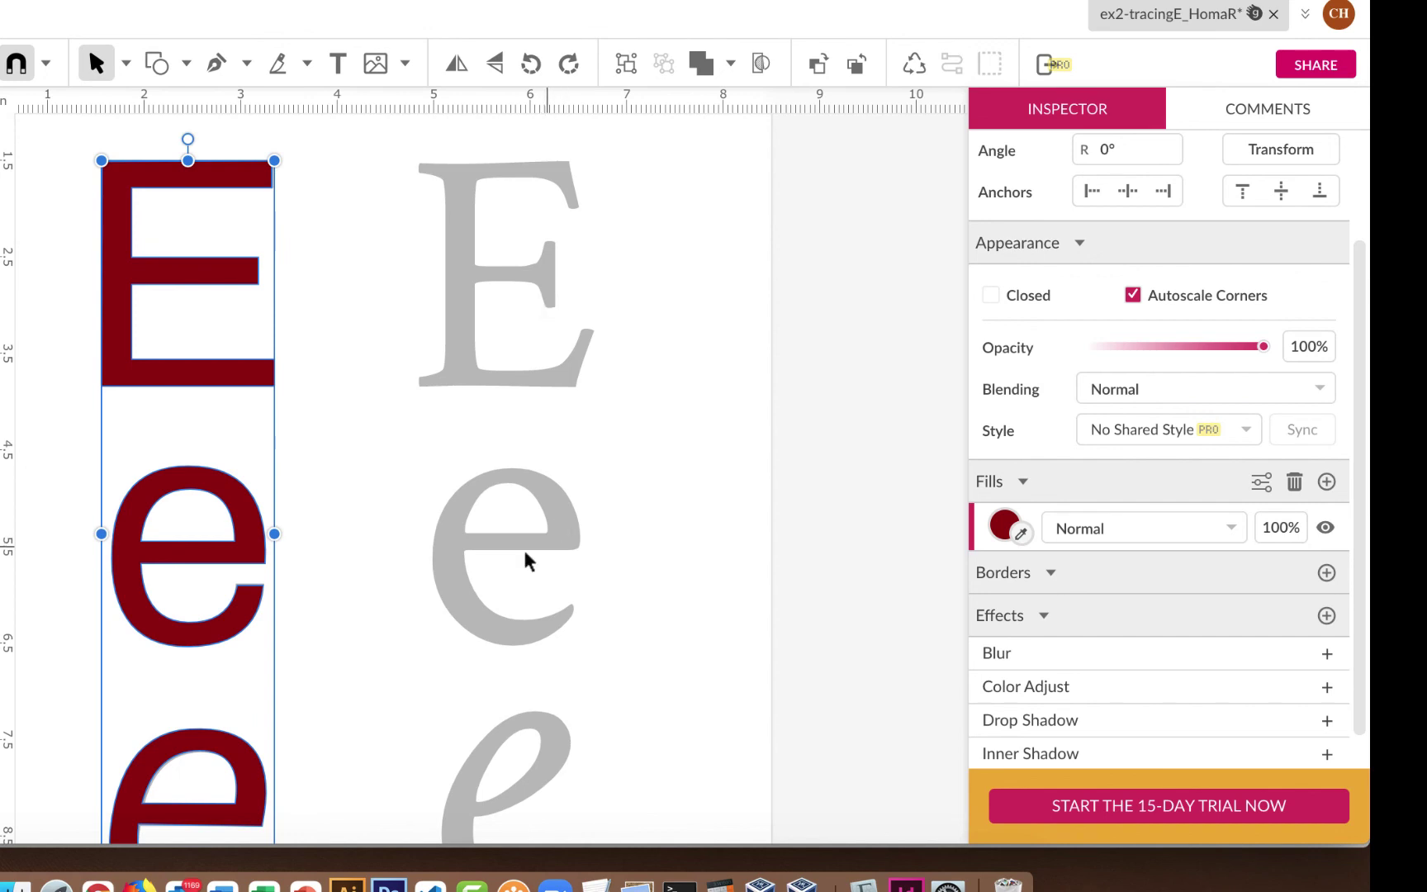
scroll(531, 583, "down", 2)
scroll(531, 582, "right", 1)
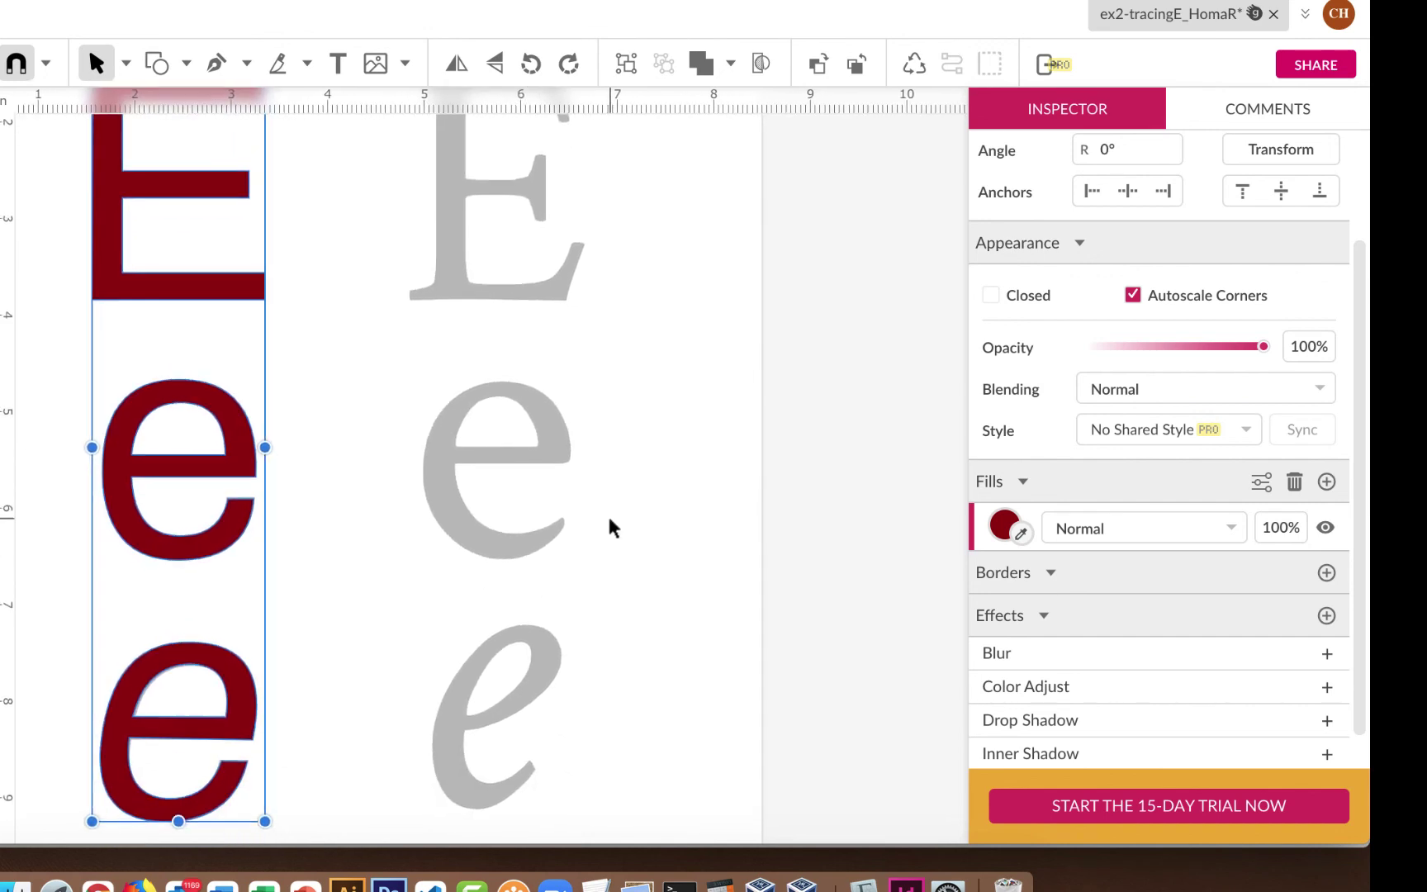
scroll(612, 526, "up", 3)
scroll(612, 527, "right", 1)
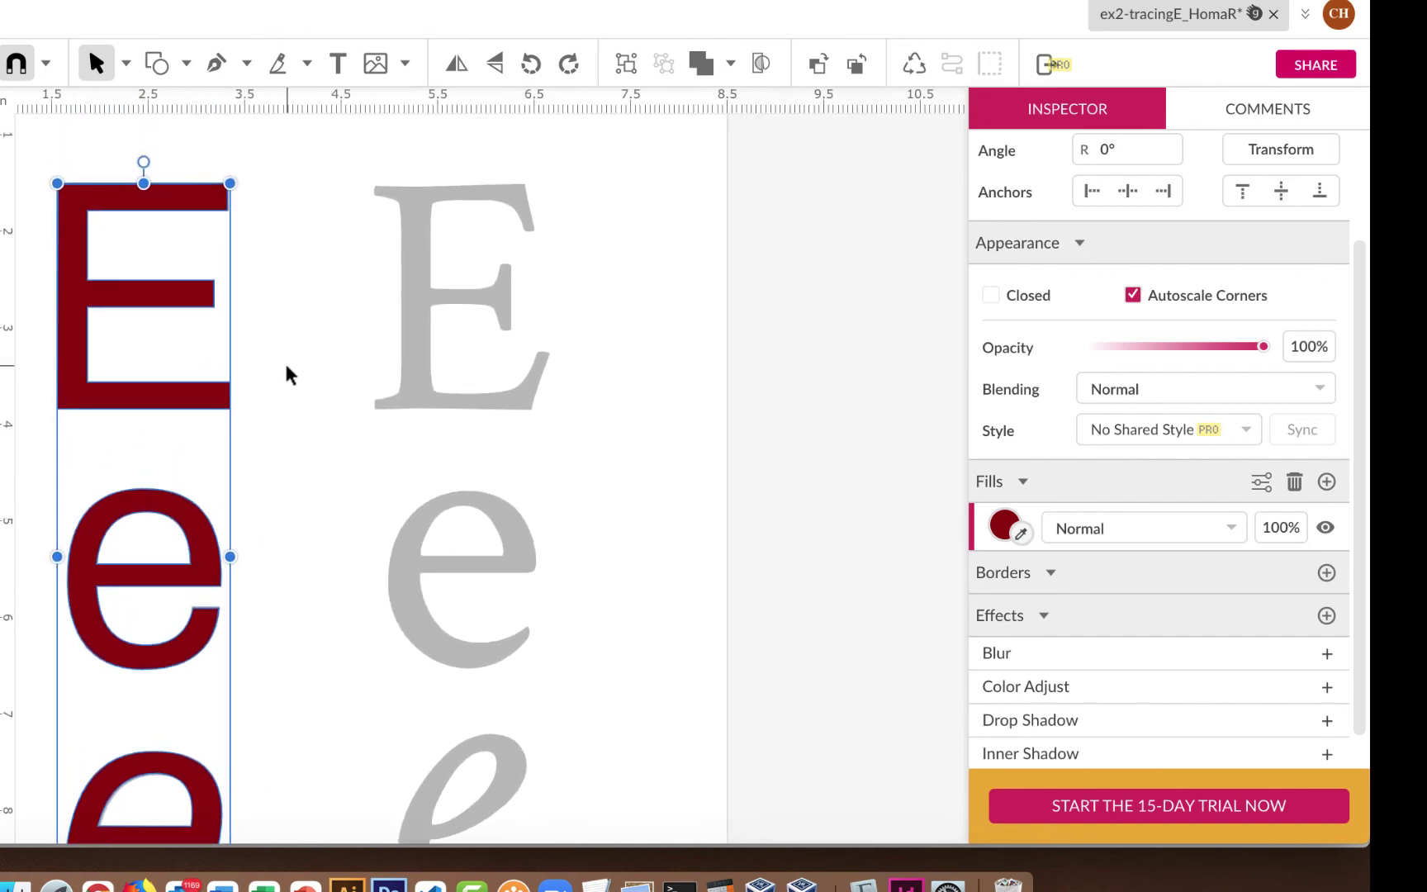